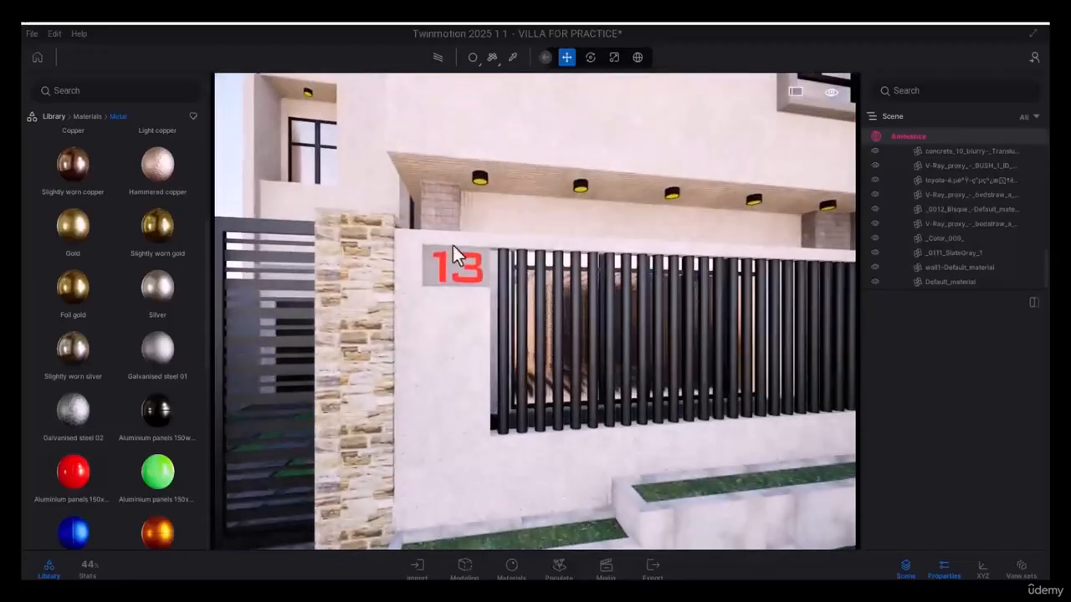
Apply Stacked stone 04 from the Stones materials to the grey brick column beside the courtyard window.
{"action": "left_click", "coordinate": [88, 116]}
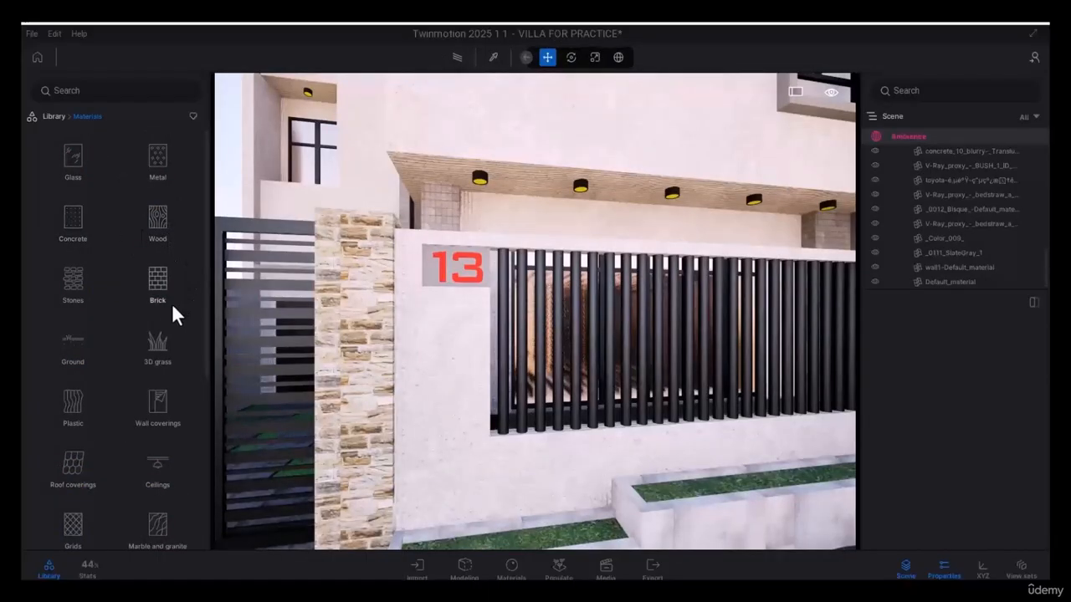
{"action": "left_click", "coordinate": [73, 275]}
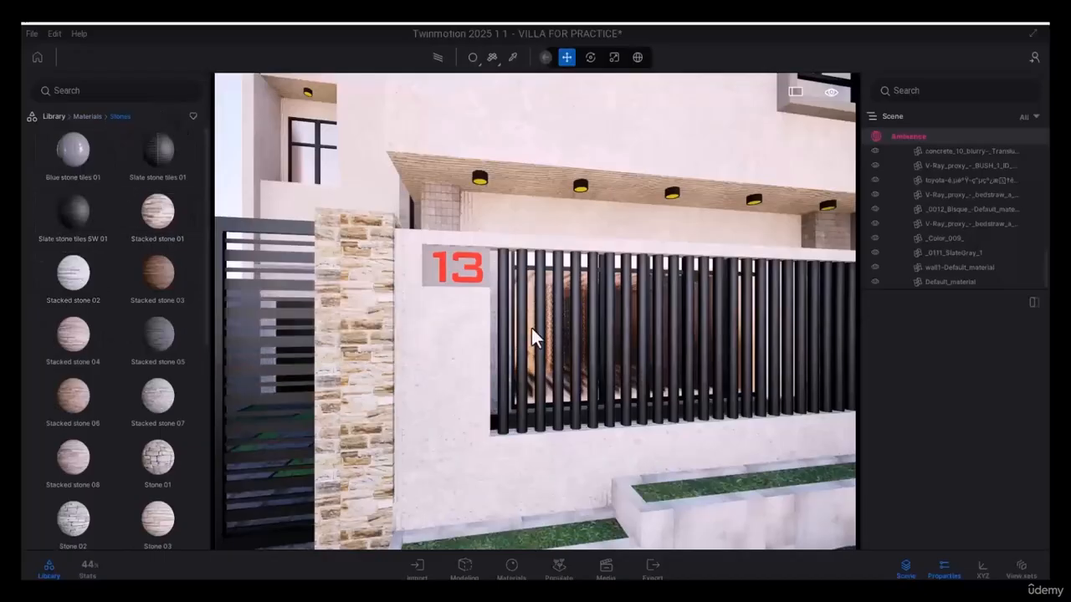
{"action": "key", "text": "a"}
{"action": "key", "text": "a"}
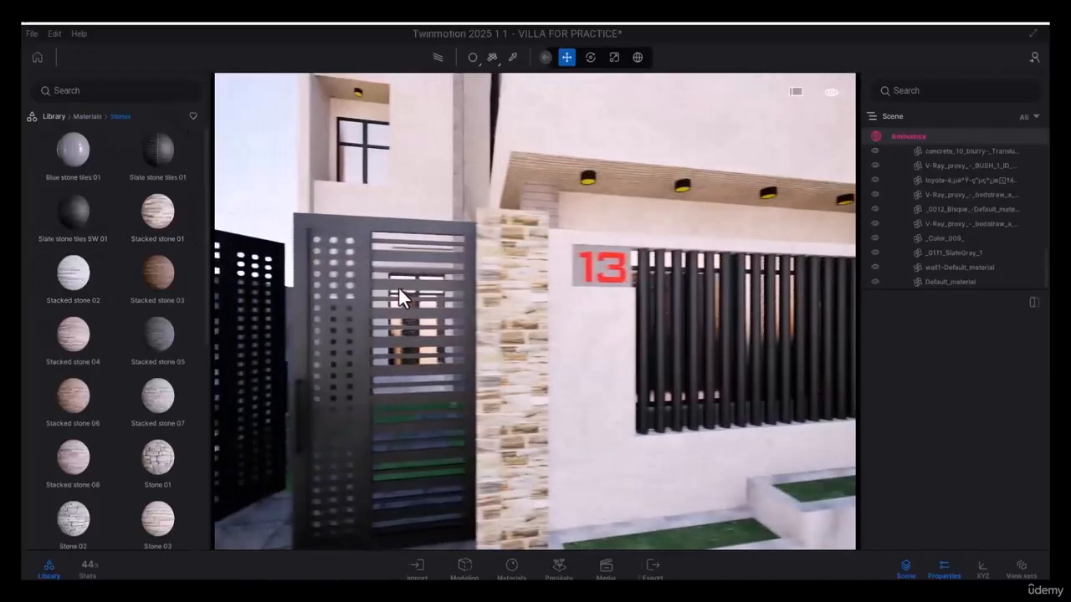
{"action": "key", "text": "w"}
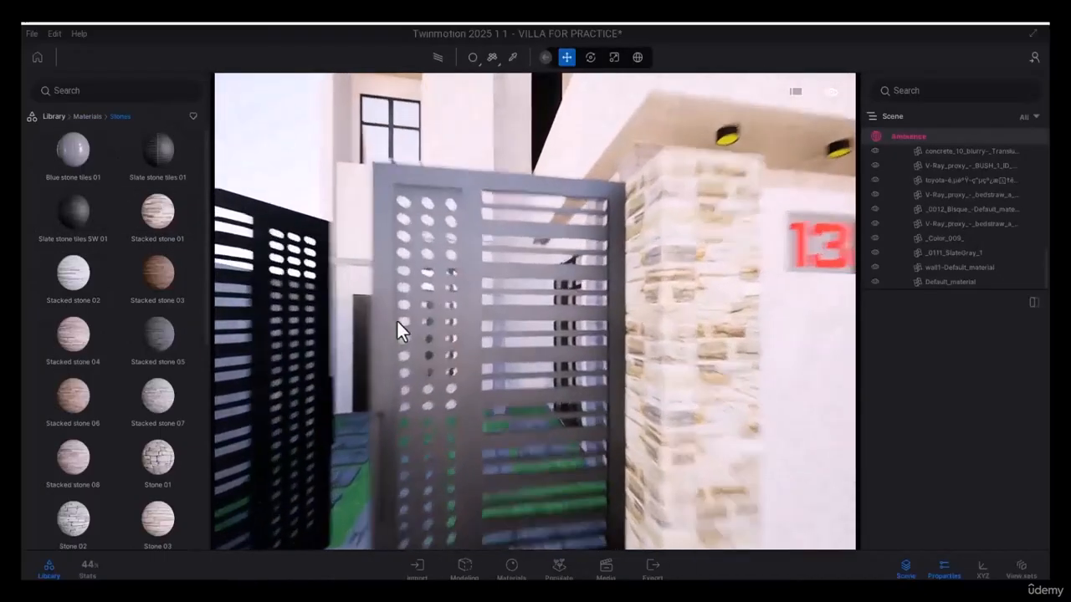
{"action": "key", "text": "a"}
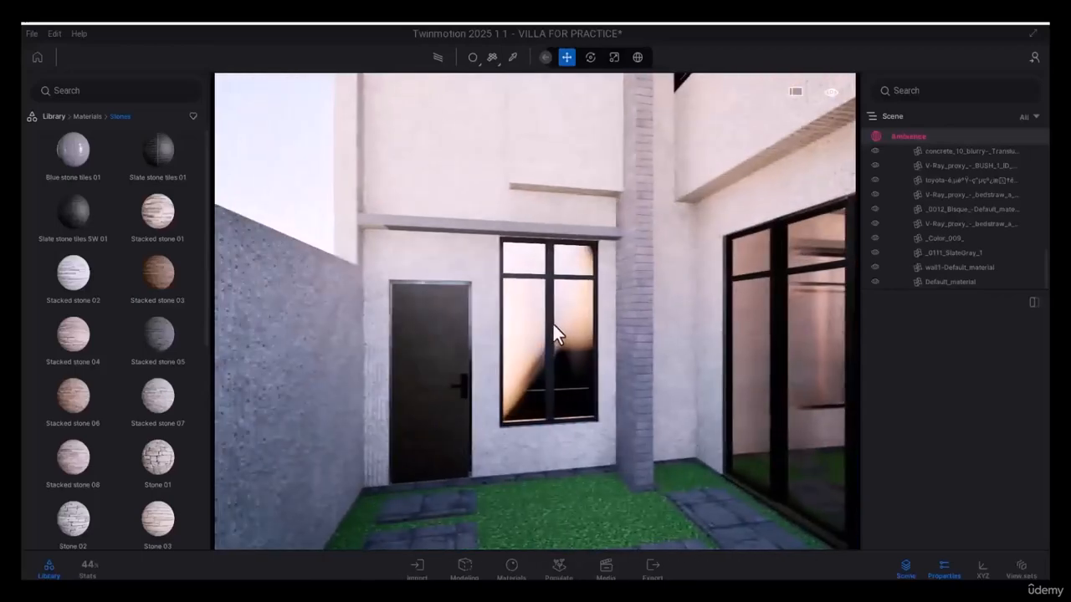
{"action": "key", "text": "w"}
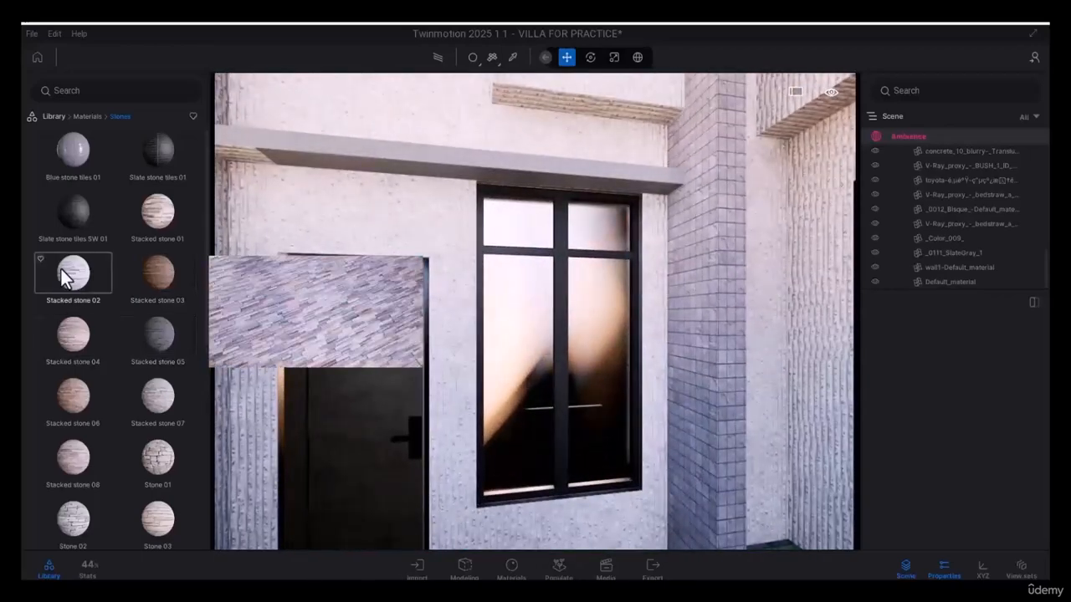
{"action": "mouse_move", "coordinate": [86, 345]}
{"action": "left_click_drag", "start_coordinate": [75, 338], "coordinate": [720, 345]}
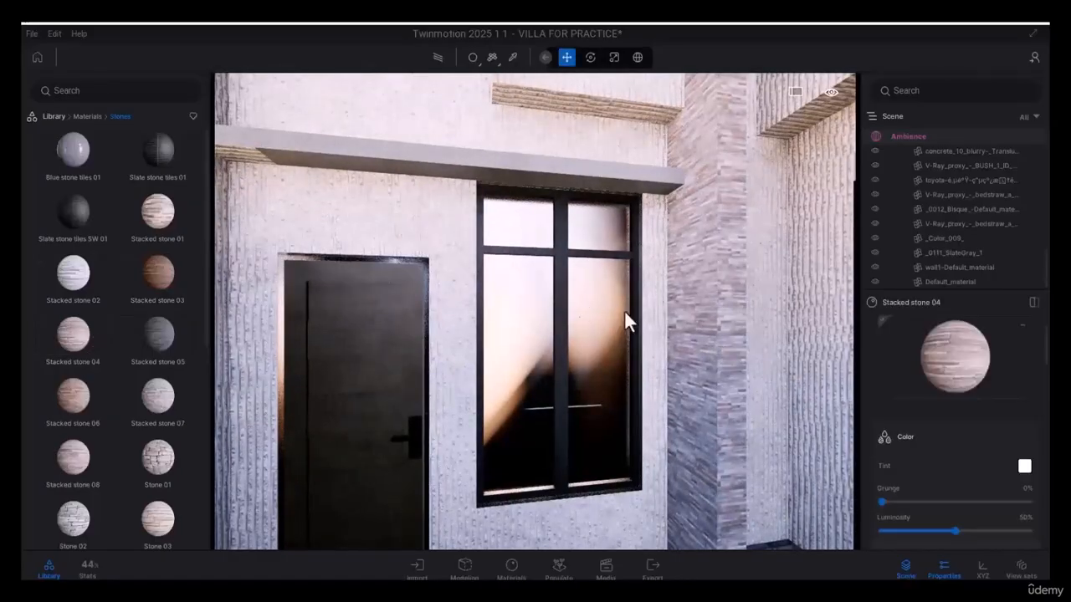
Change the Stacked stone 04 material's texture mapping from object UV to Cubic UVs.
{"action": "scroll", "coordinate": [653, 326], "scroll_direction": "up", "scroll_amount": 3}
{"action": "right_click_drag", "start_coordinate": [692, 342], "coordinate": [634, 299]}
{"action": "scroll", "coordinate": [635, 298], "scroll_direction": "up", "scroll_amount": 6}
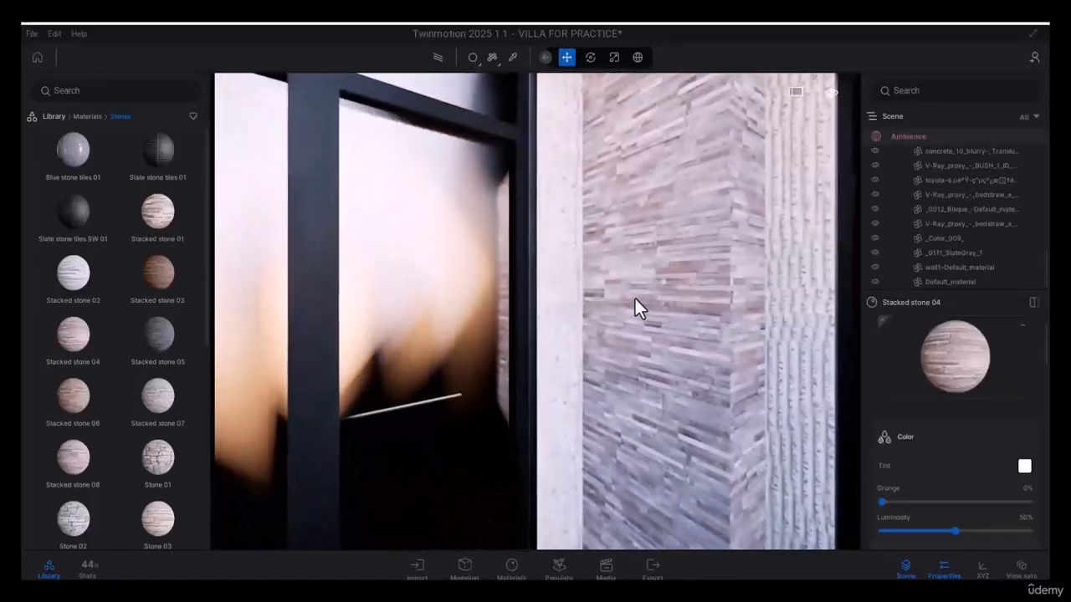
{"action": "scroll", "coordinate": [626, 302], "scroll_direction": "up", "scroll_amount": 10}
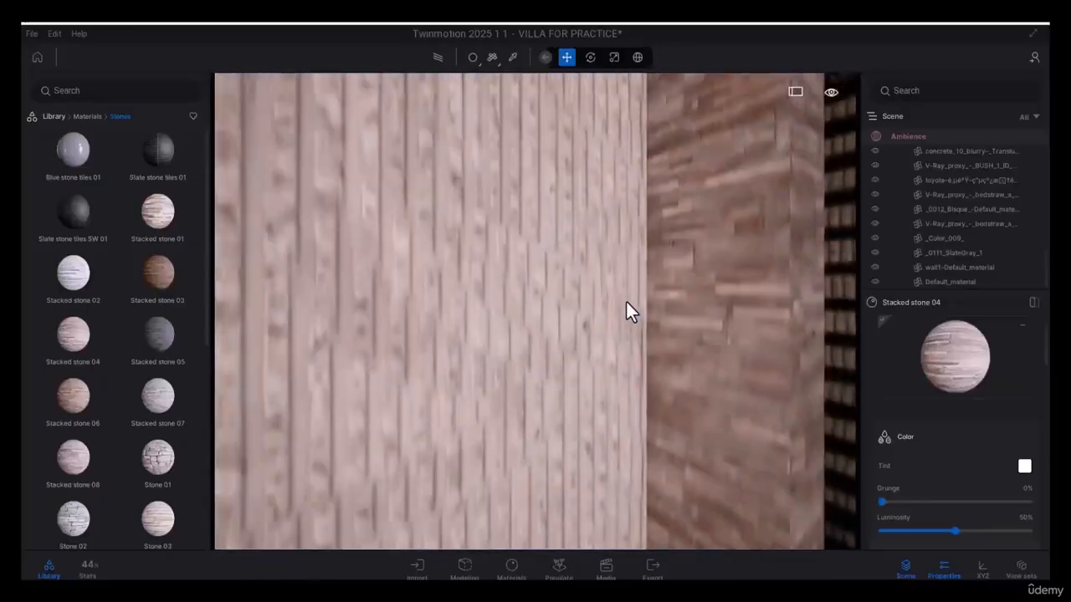
{"action": "scroll", "coordinate": [516, 284], "scroll_direction": "down", "scroll_amount": 6}
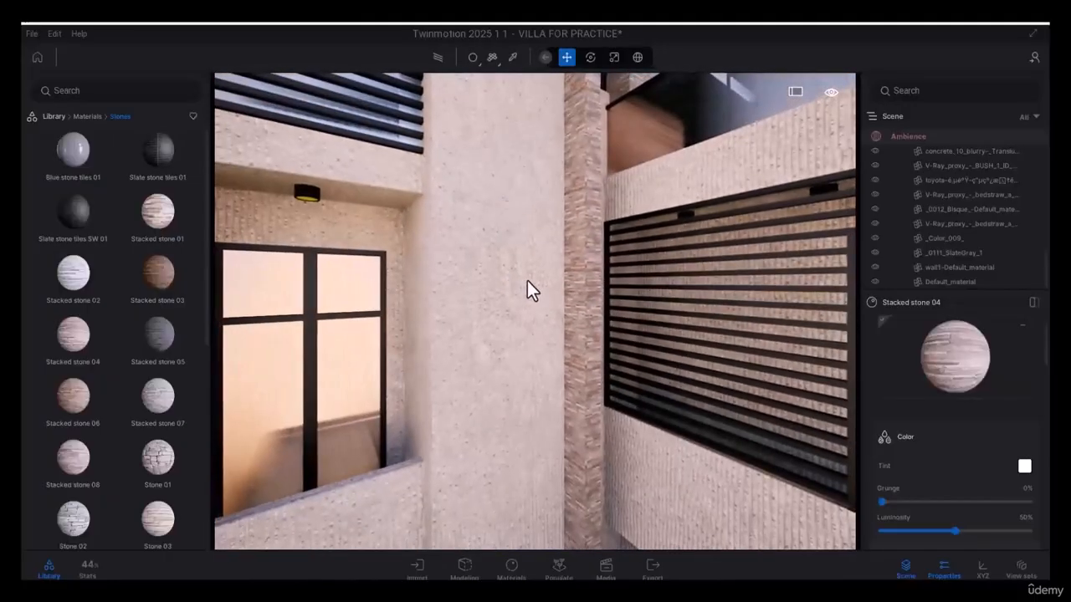
{"action": "left_click", "coordinate": [499, 65]}
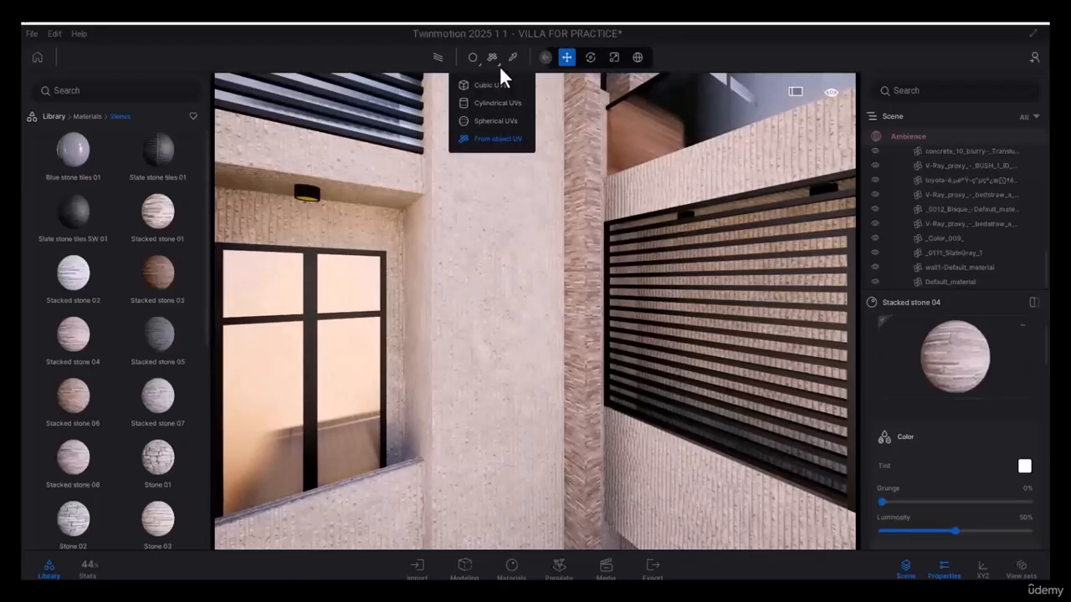
{"action": "left_click", "coordinate": [508, 85]}
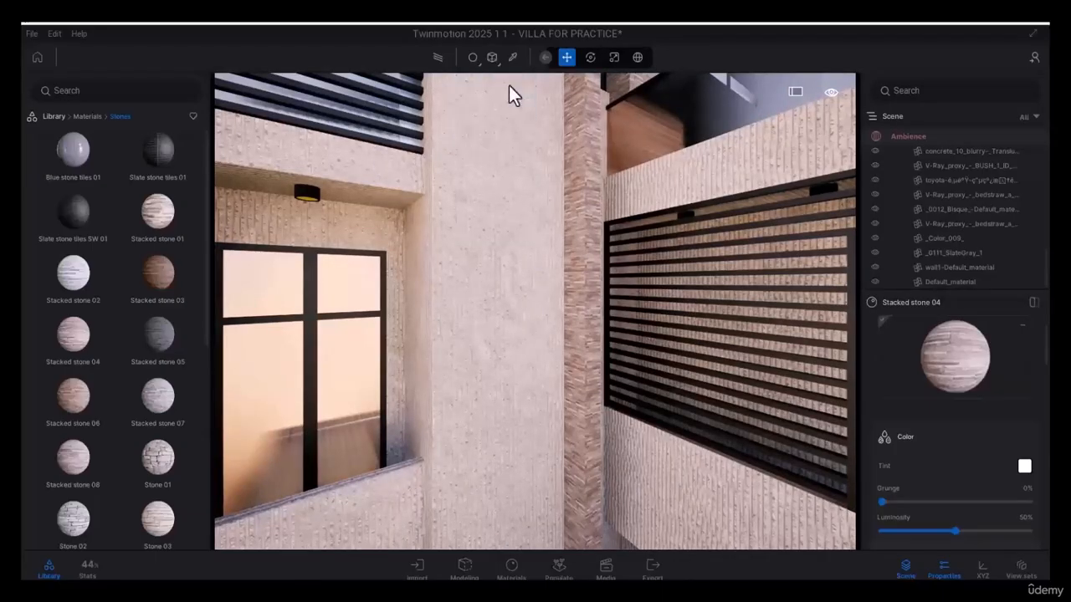
Try Stacked stone 05 on the tall column and replace it with Slate stone tiles 01.
{"action": "scroll", "coordinate": [634, 326], "scroll_direction": "up", "scroll_amount": 5}
{"action": "scroll", "coordinate": [639, 329], "scroll_direction": "up", "scroll_amount": 3}
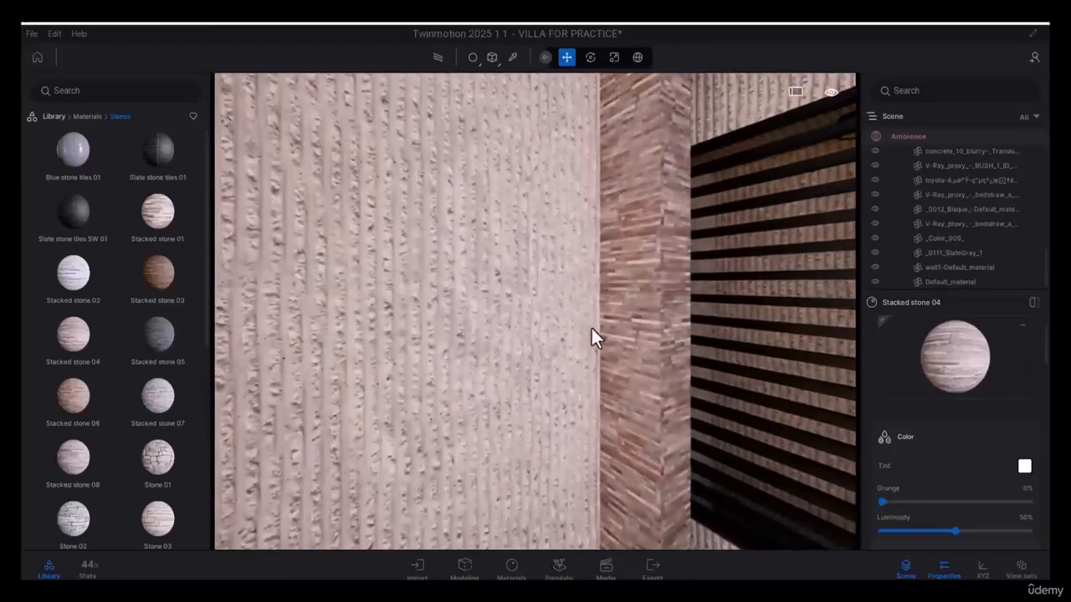
{"action": "middle_click_drag", "start_coordinate": [591, 327], "coordinate": [510, 310]}
{"action": "scroll", "coordinate": [499, 311], "scroll_direction": "up", "scroll_amount": 3}
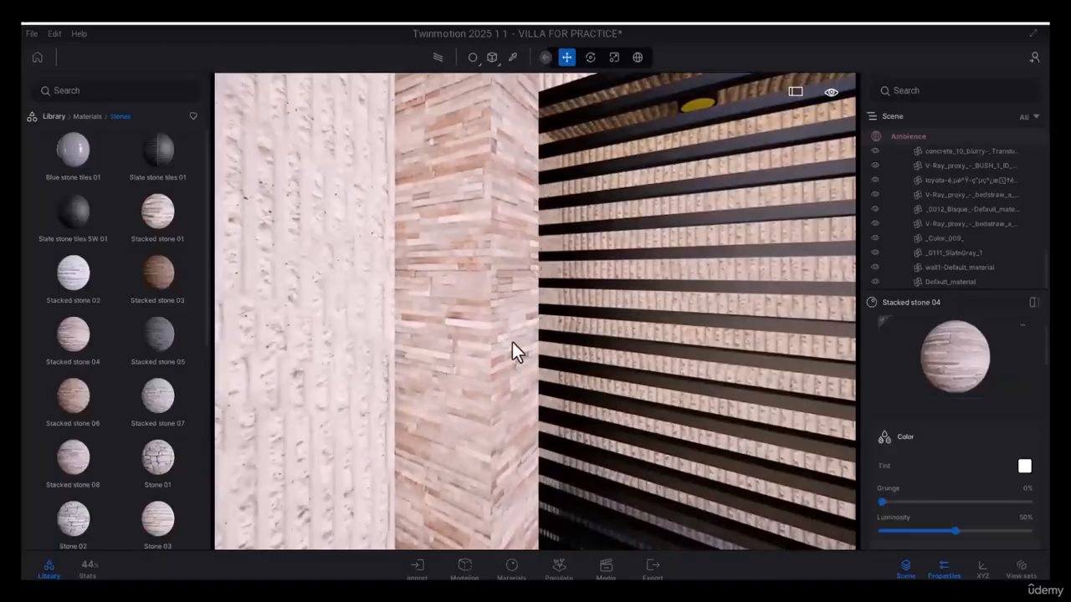
{"action": "left_click_drag", "start_coordinate": [156, 335], "coordinate": [470, 303]}
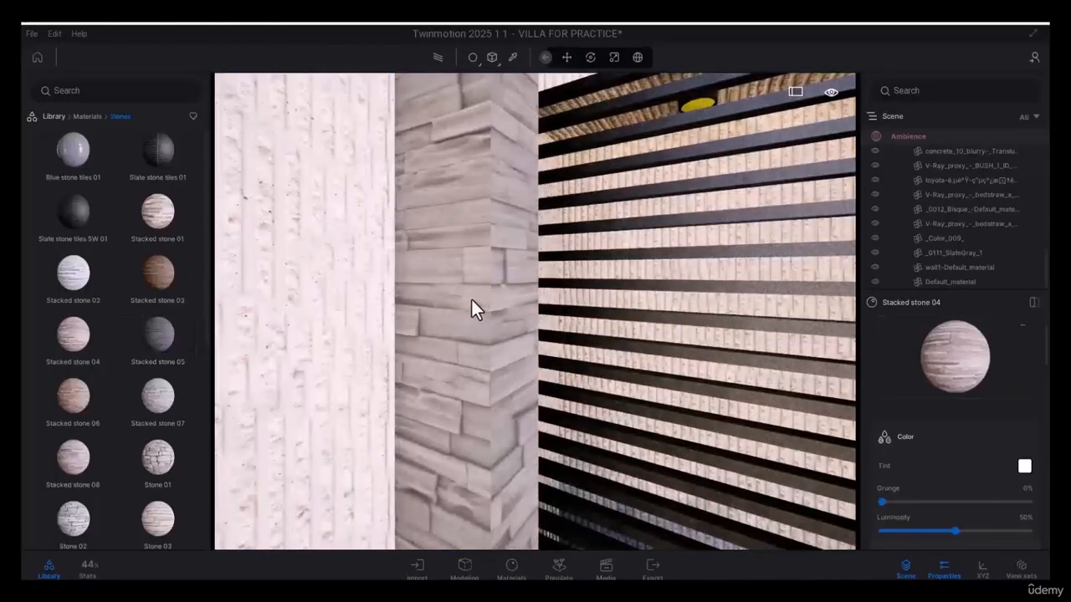
{"action": "mouse_move", "coordinate": [151, 307]}
{"action": "left_click_drag", "start_coordinate": [138, 179], "coordinate": [483, 222]}
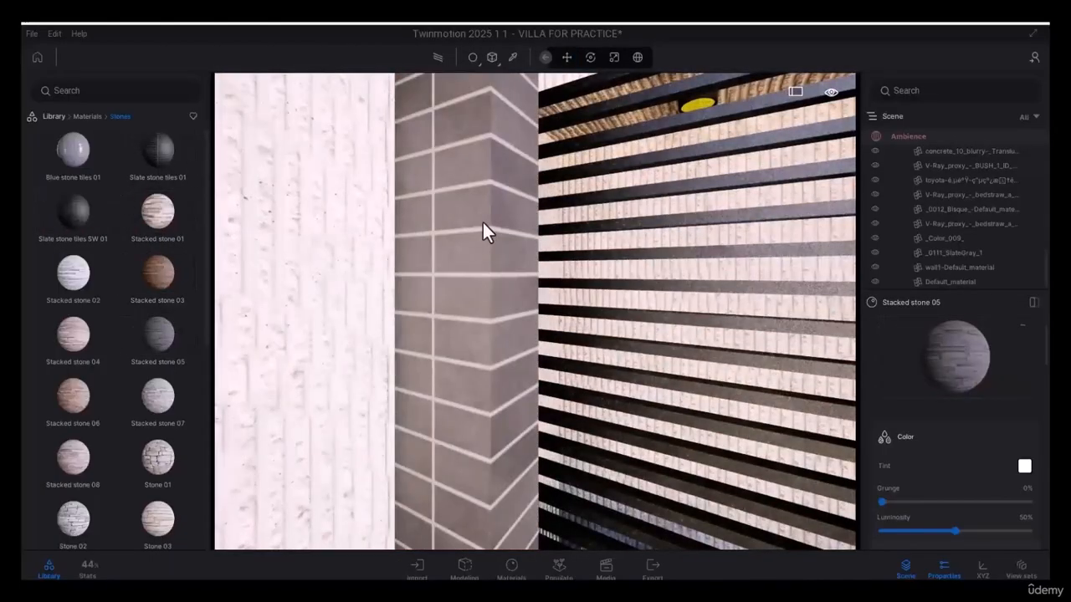
Examine the slate-tiled column from several angles on the facade and from the saved Image3 view.
{"action": "scroll", "coordinate": [502, 290], "scroll_direction": "down", "scroll_amount": 5}
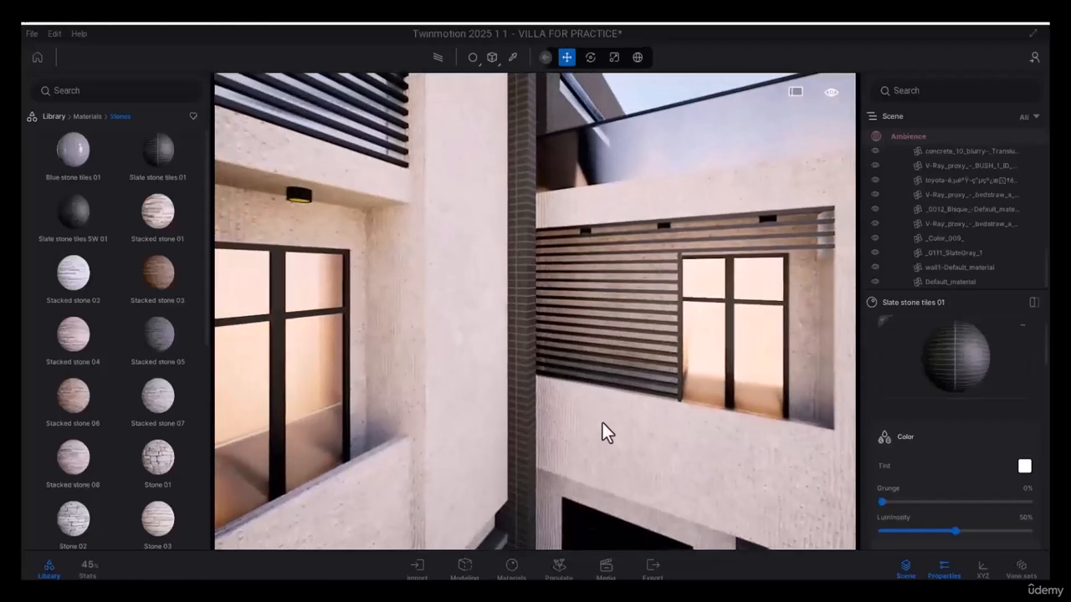
{"action": "scroll", "coordinate": [600, 419], "scroll_direction": "up", "scroll_amount": 1}
{"action": "middle_click_drag", "start_coordinate": [598, 416], "coordinate": [501, 349]}
{"action": "right_click_drag", "start_coordinate": [501, 349], "coordinate": [474, 294]}
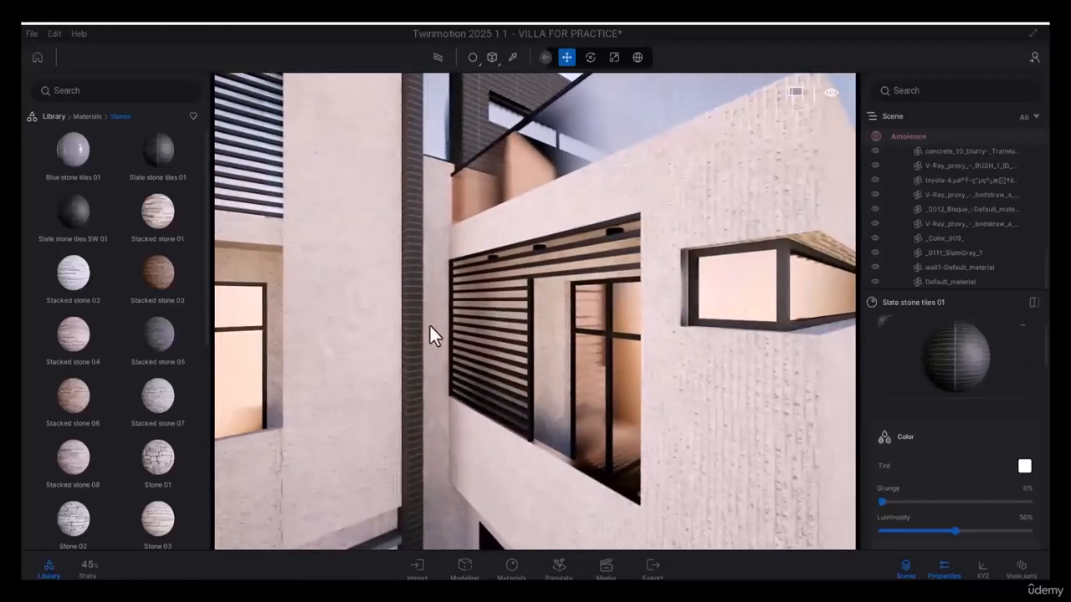
{"action": "right_click_drag", "start_coordinate": [430, 324], "coordinate": [495, 356]}
{"action": "right_click_drag", "start_coordinate": [699, 449], "coordinate": [418, 402]}
{"action": "right_click_drag", "start_coordinate": [559, 122], "coordinate": [544, 33]}
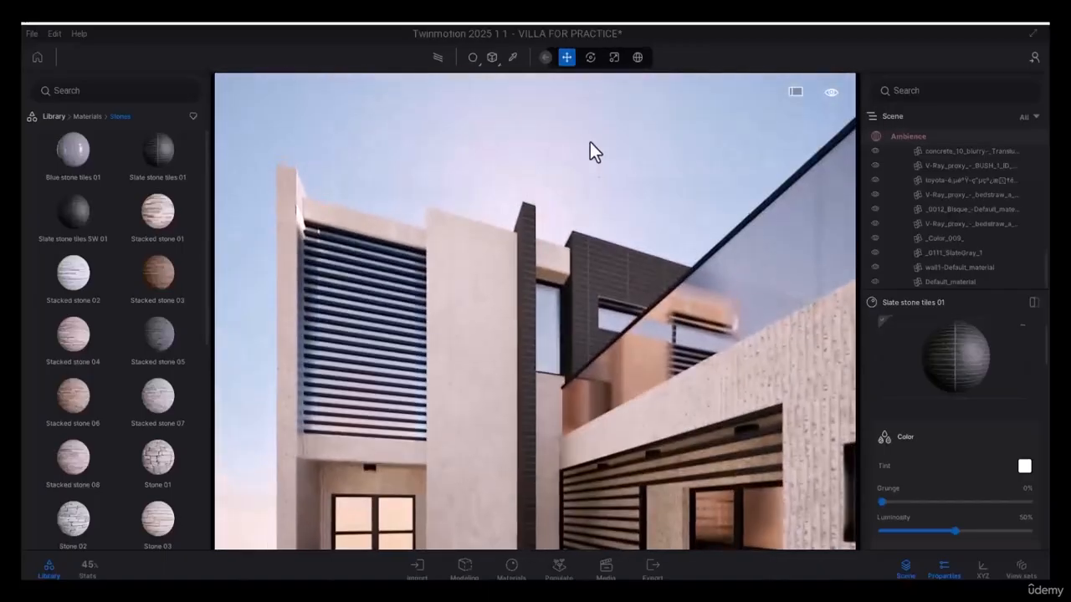
{"action": "scroll", "coordinate": [590, 252], "scroll_direction": "up", "scroll_amount": 5}
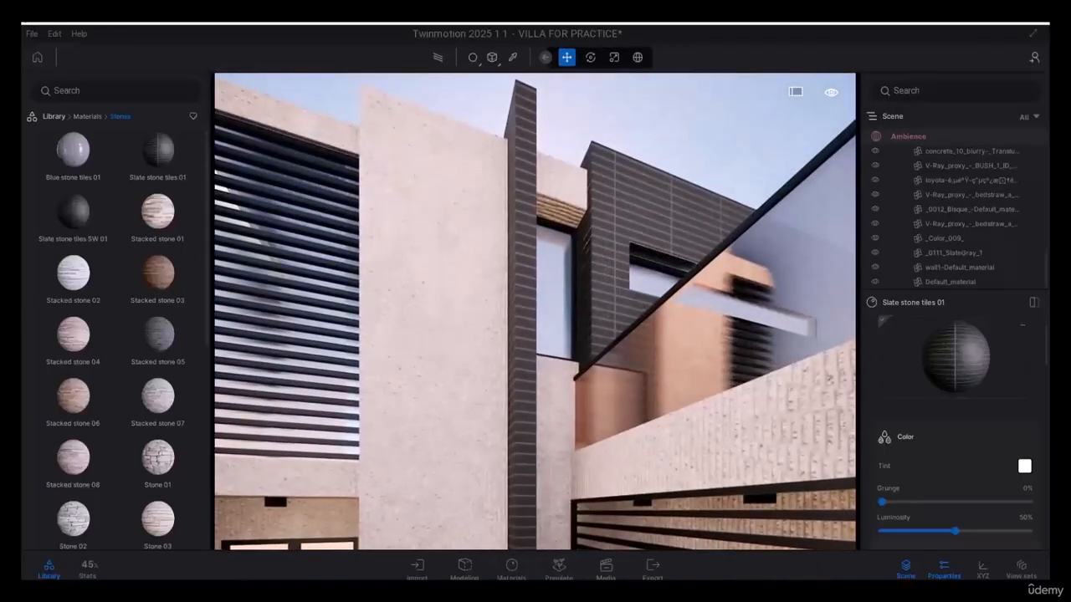
{"action": "left_click", "coordinate": [606, 567]}
{"action": "left_click", "coordinate": [394, 432]}
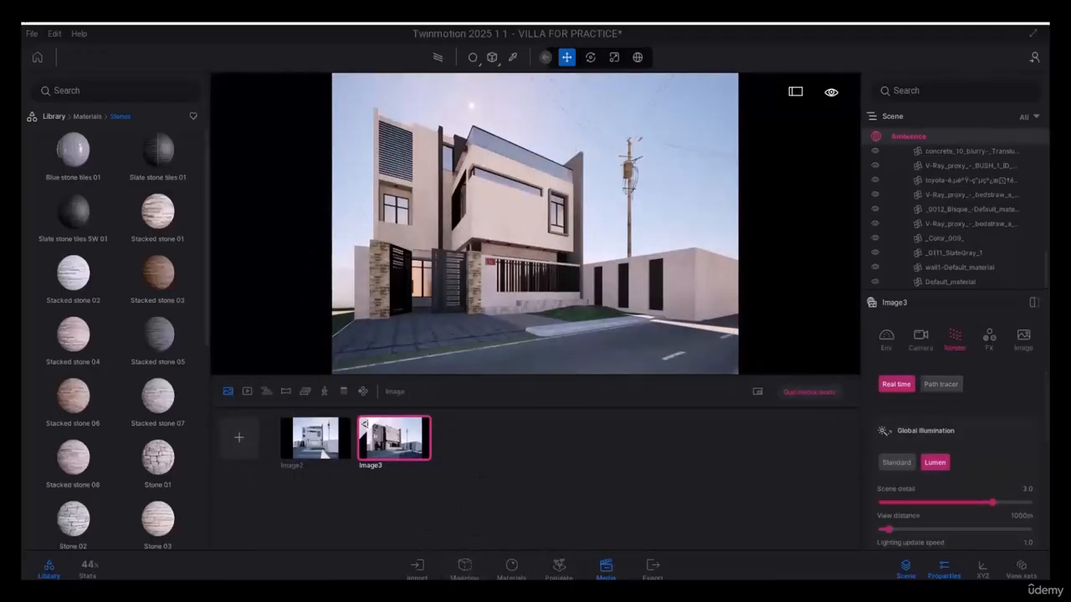
{"action": "left_click", "coordinate": [610, 577]}
Replace the slate tiles on the tall facade column with Stacked stone 05.
{"action": "scroll", "coordinate": [346, 207], "scroll_direction": "up", "scroll_amount": 6}
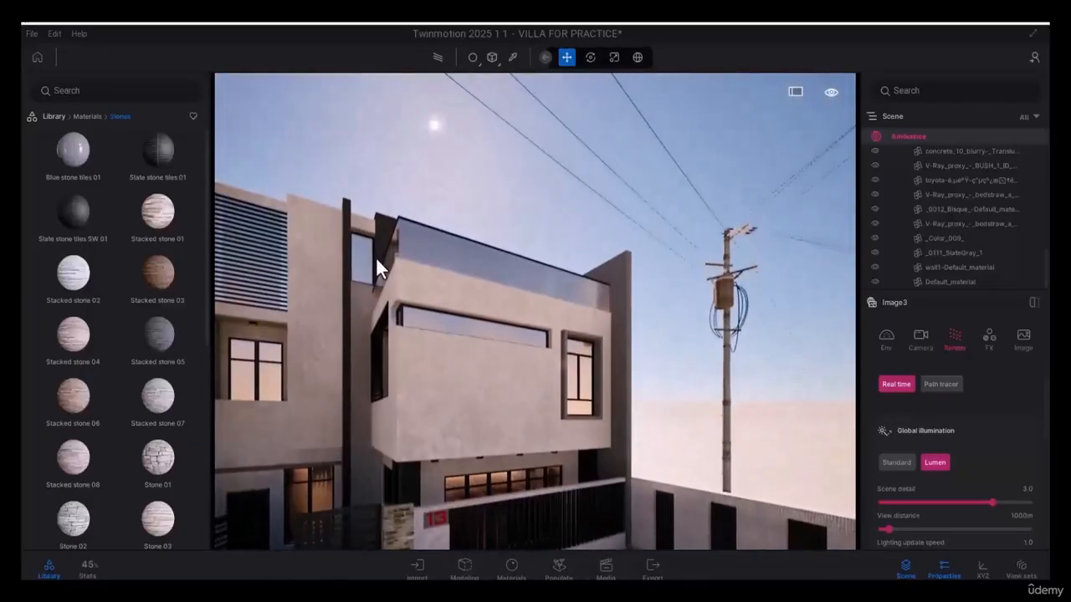
{"action": "middle_click_drag", "start_coordinate": [375, 256], "coordinate": [524, 365]}
{"action": "scroll", "coordinate": [524, 365], "scroll_direction": "up", "scroll_amount": 8}
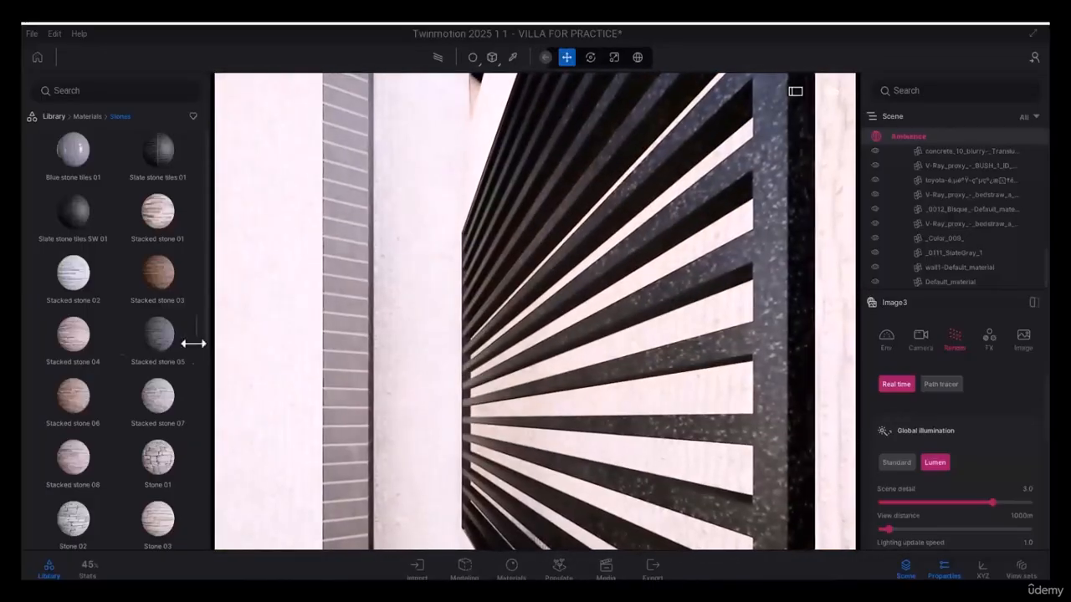
{"action": "mouse_move", "coordinate": [164, 332]}
{"action": "left_click_drag", "start_coordinate": [164, 332], "coordinate": [353, 288]}
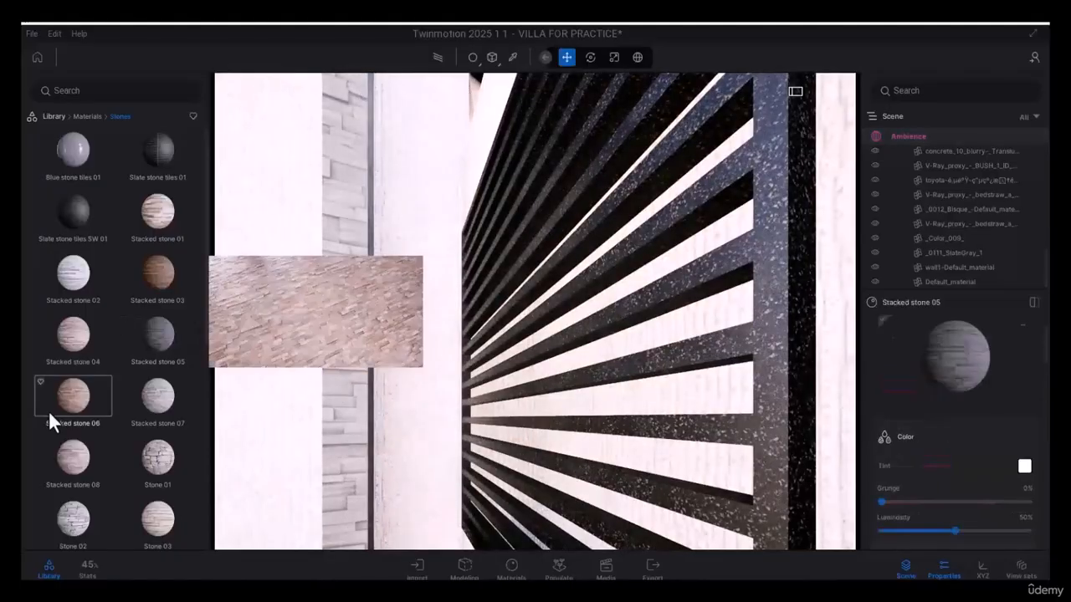
Try other stone materials from the Stones collection on the tall column, finishing with Beige limestone.
{"action": "scroll", "coordinate": [131, 421], "scroll_direction": "down", "scroll_amount": 1}
{"action": "scroll", "coordinate": [134, 414], "scroll_direction": "down", "scroll_amount": 8}
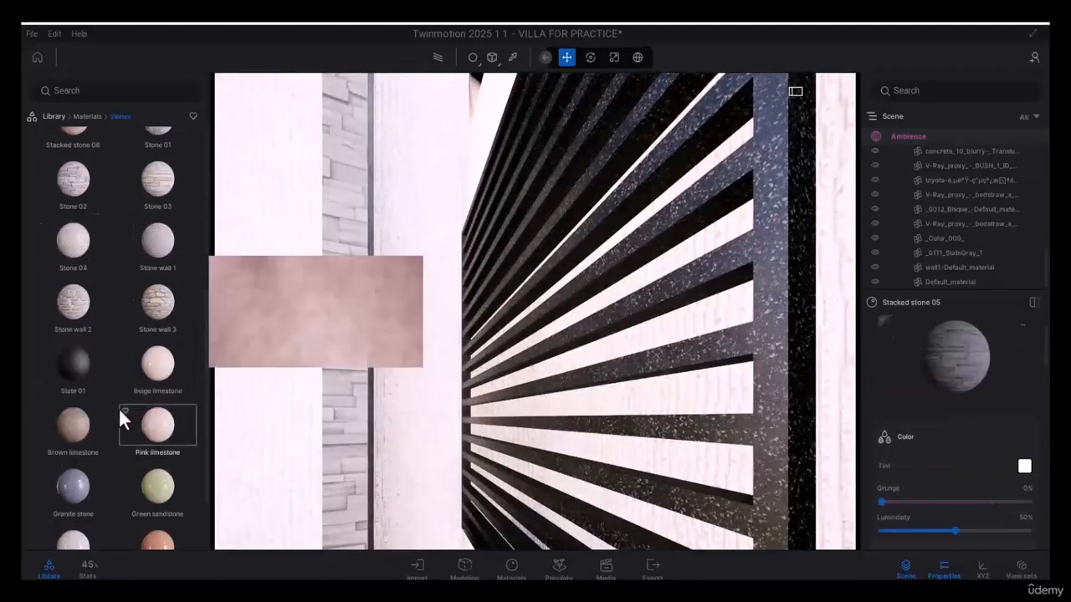
{"action": "mouse_move", "coordinate": [147, 420]}
{"action": "mouse_move", "coordinate": [51, 450]}
{"action": "left_click_drag", "start_coordinate": [111, 457], "coordinate": [341, 338]}
{"action": "scroll", "coordinate": [73, 387], "scroll_direction": "down", "scroll_amount": 1}
{"action": "mouse_move", "coordinate": [72, 388]}
{"action": "left_click_drag", "start_coordinate": [73, 387], "coordinate": [339, 318]}
{"action": "mouse_move", "coordinate": [190, 273]}
{"action": "left_click_drag", "start_coordinate": [157, 265], "coordinate": [345, 250]}
Replace the Beige limestone on the tall column with Stacked stone 05.
{"action": "key", "text": "a"}
{"action": "right_click_drag", "start_coordinate": [356, 277], "coordinate": [649, 357]}
{"action": "key", "text": "w"}
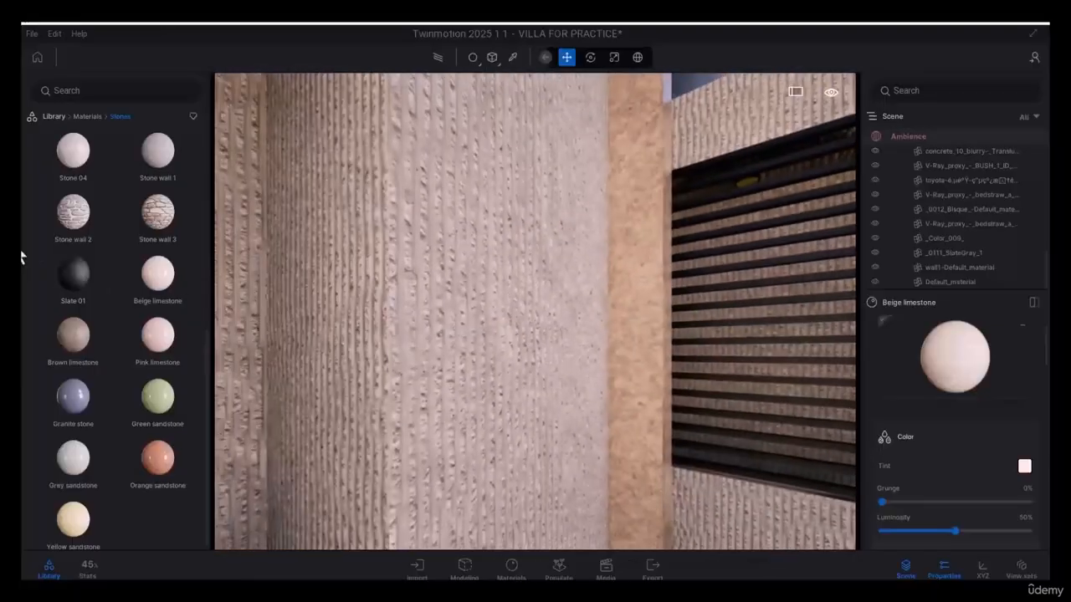
{"action": "scroll", "coordinate": [106, 235], "scroll_direction": "up", "scroll_amount": 5}
{"action": "mouse_move", "coordinate": [140, 243]}
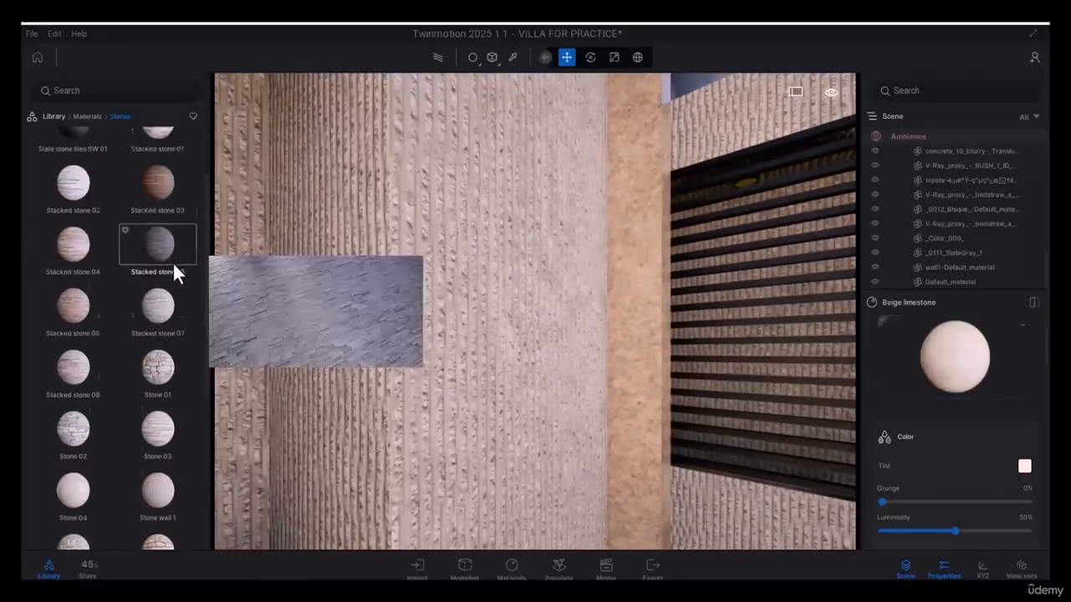
{"action": "scroll", "coordinate": [172, 266], "scroll_direction": "up", "scroll_amount": 2}
{"action": "left_click_drag", "start_coordinate": [155, 323], "coordinate": [637, 322]}
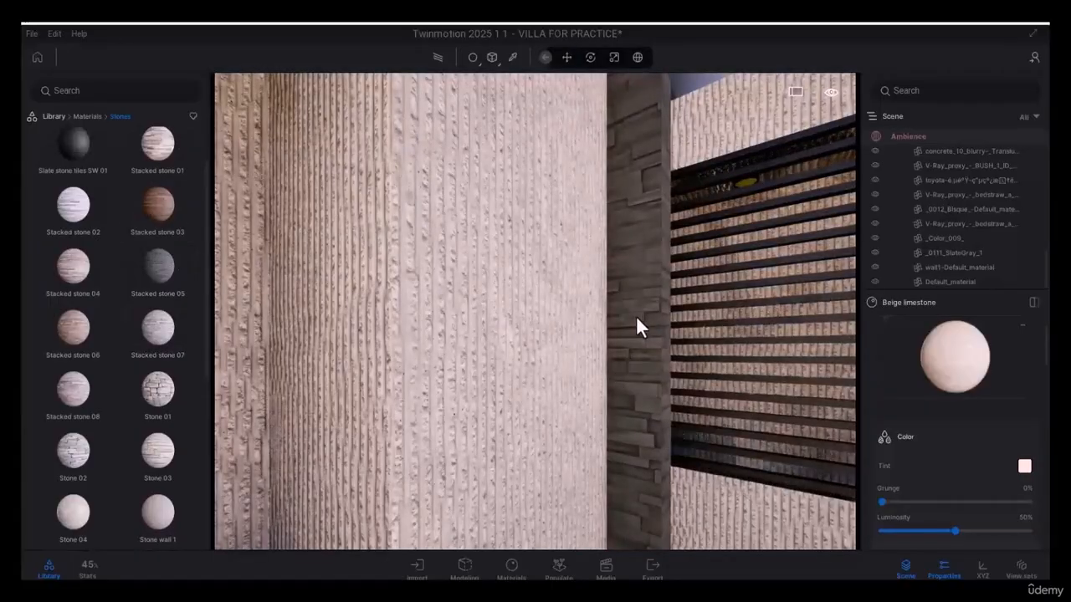
{"action": "left_click_drag", "start_coordinate": [635, 316], "coordinate": [636, 315]}
Darken the Stacked stone 05 tint to grey with RGB 112, 112, 112.
{"action": "scroll", "coordinate": [578, 361], "scroll_direction": "down", "scroll_amount": 8}
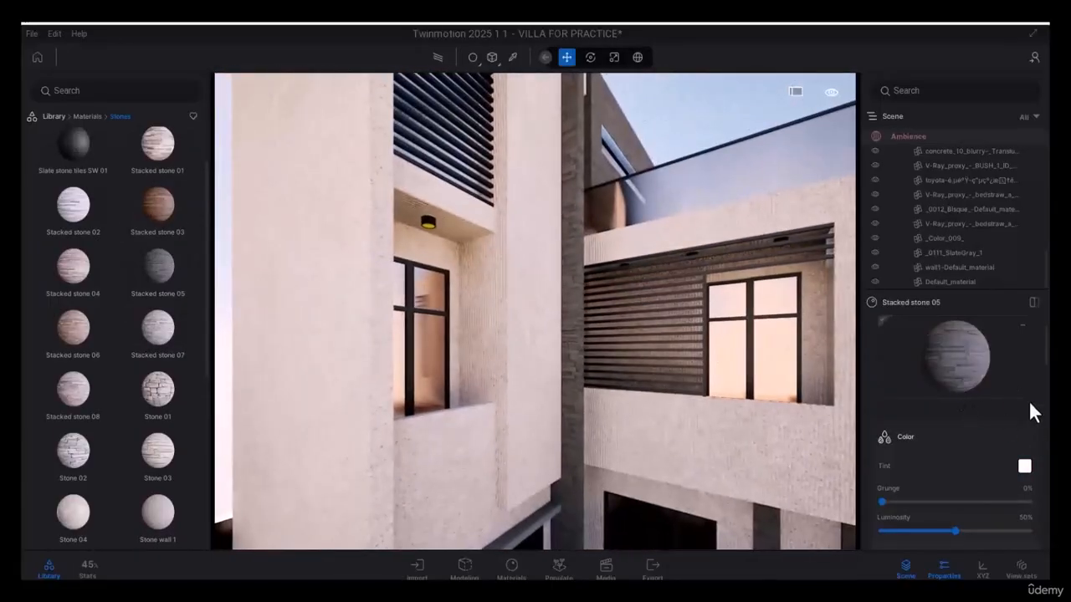
{"action": "scroll", "coordinate": [970, 416], "scroll_direction": "down", "scroll_amount": 3}
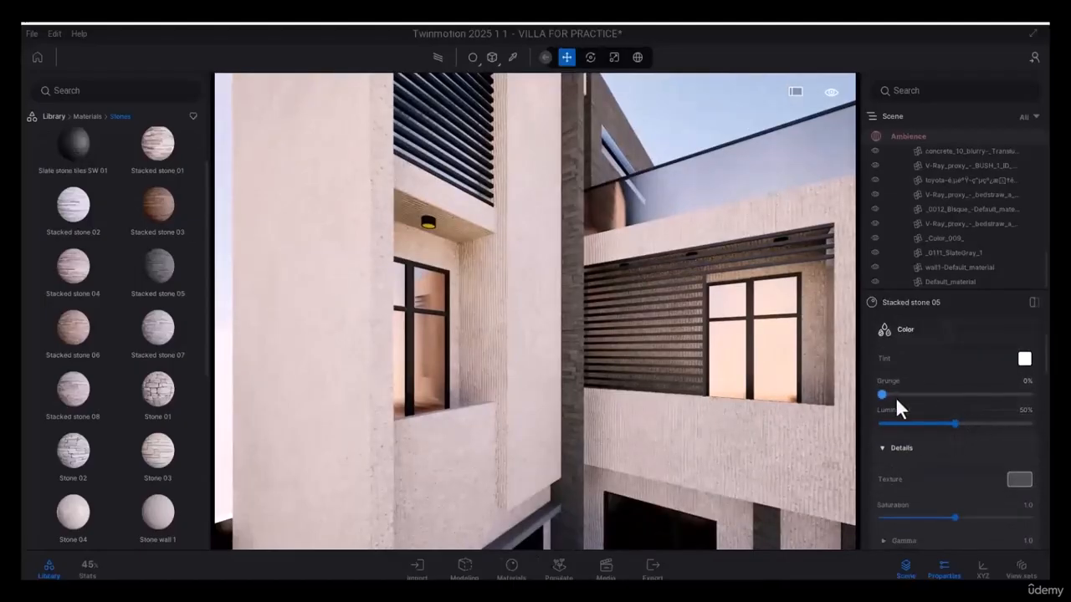
{"action": "left_click", "coordinate": [1025, 361]}
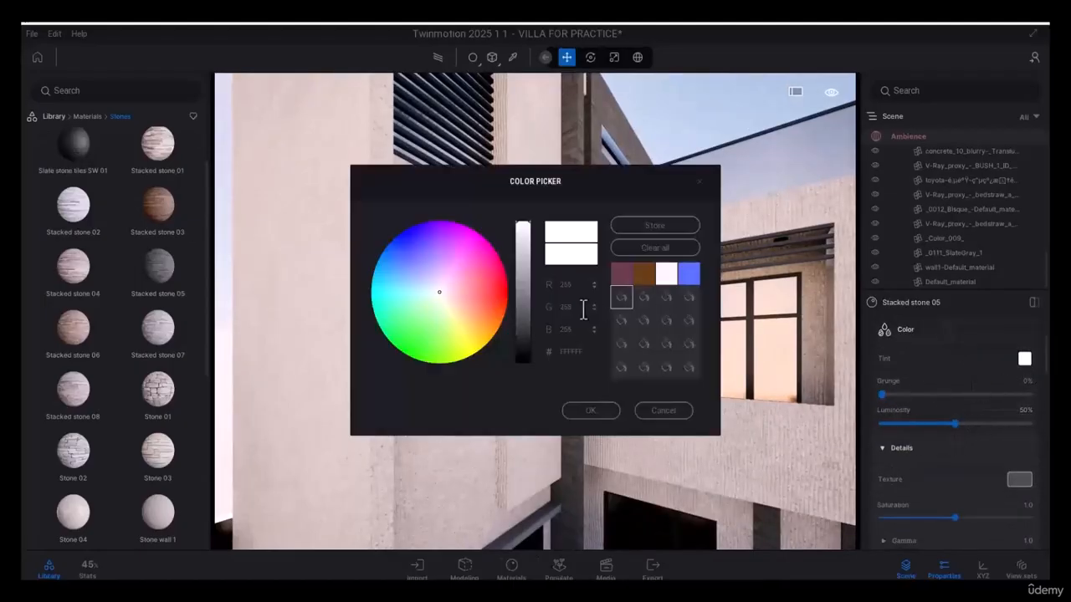
{"action": "left_click_drag", "start_coordinate": [521, 329], "coordinate": [535, 300]}
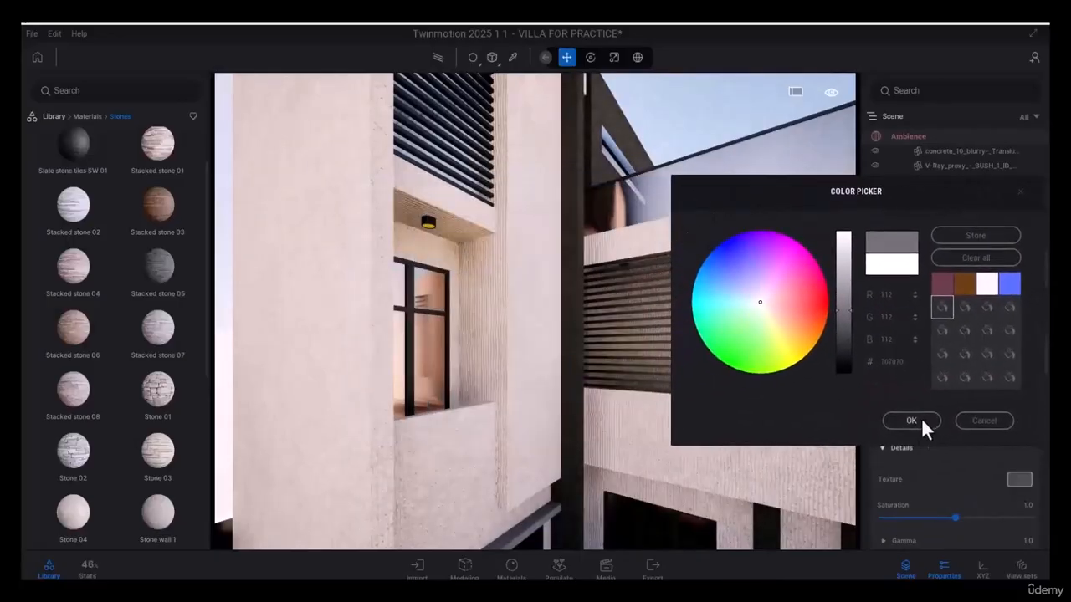
{"action": "left_click", "coordinate": [921, 419]}
Adjust the luminosity of the column's Stacked stone 05 material, raising it to about 82%.
{"action": "scroll", "coordinate": [605, 294], "scroll_direction": "up", "scroll_amount": 10}
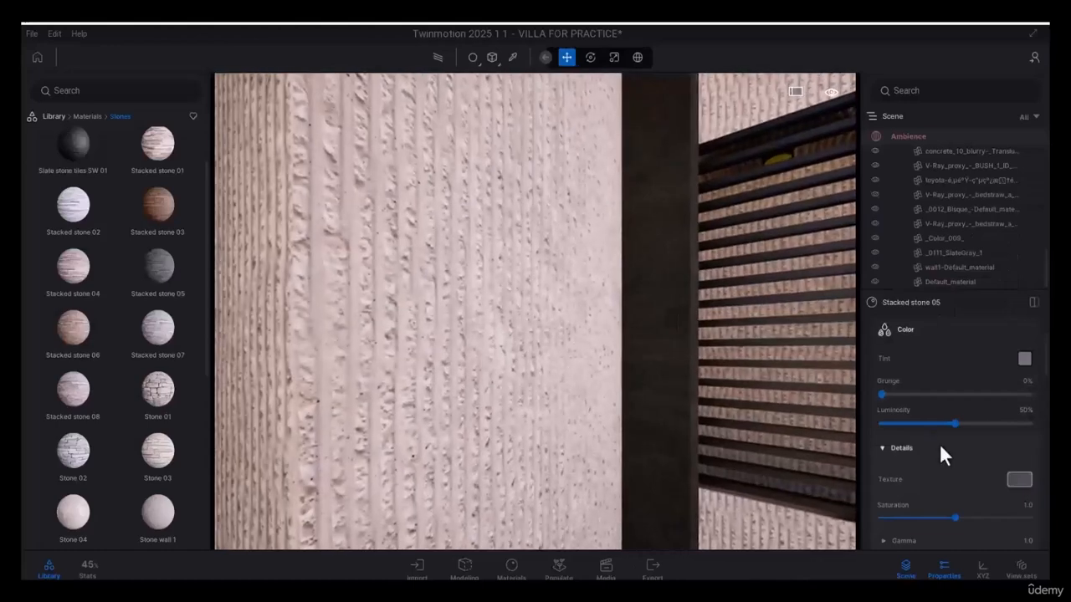
{"action": "left_click_drag", "start_coordinate": [939, 427], "coordinate": [880, 427]}
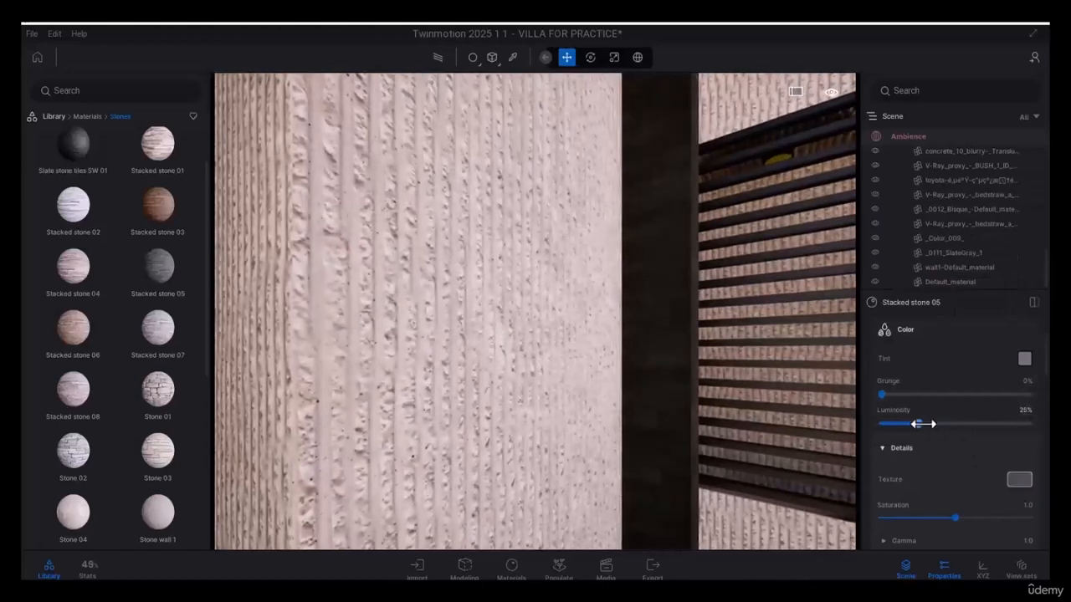
{"action": "left_click_drag", "start_coordinate": [956, 424], "coordinate": [1008, 425]}
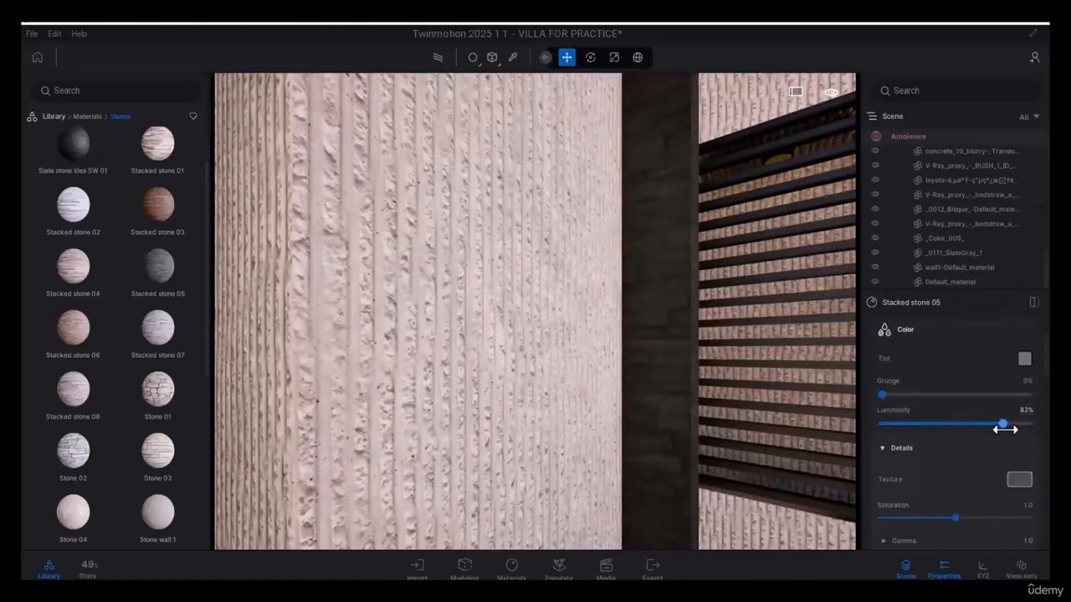
Change the Stacked stone 05 tint to a lighter grey and raise its grunge to about 70%.
{"action": "left_click", "coordinate": [1024, 359]}
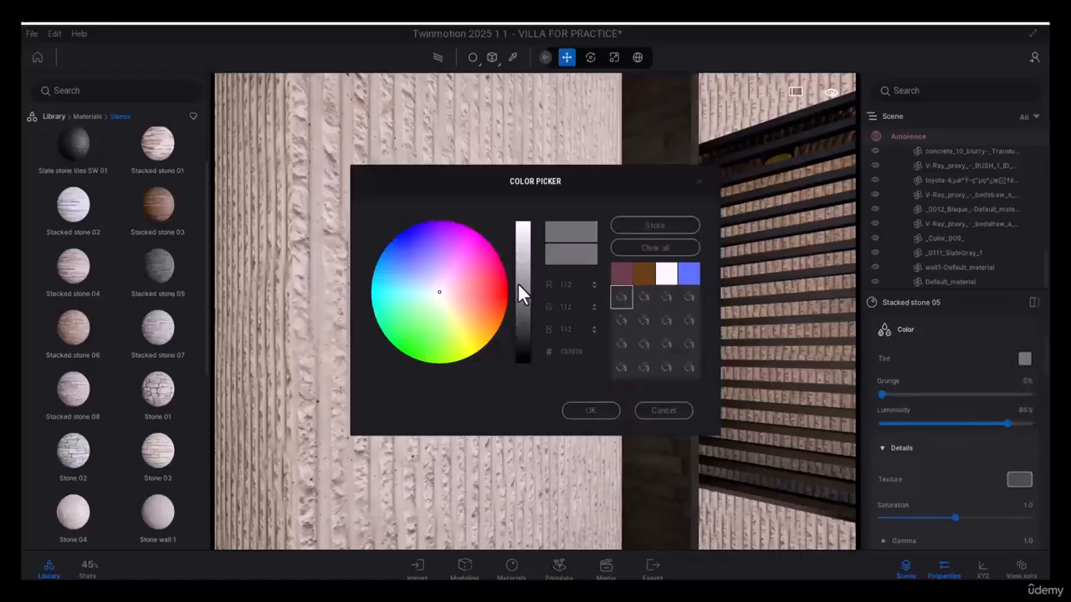
{"action": "left_click_drag", "start_coordinate": [522, 289], "coordinate": [531, 262]}
{"action": "left_click", "coordinate": [595, 410]}
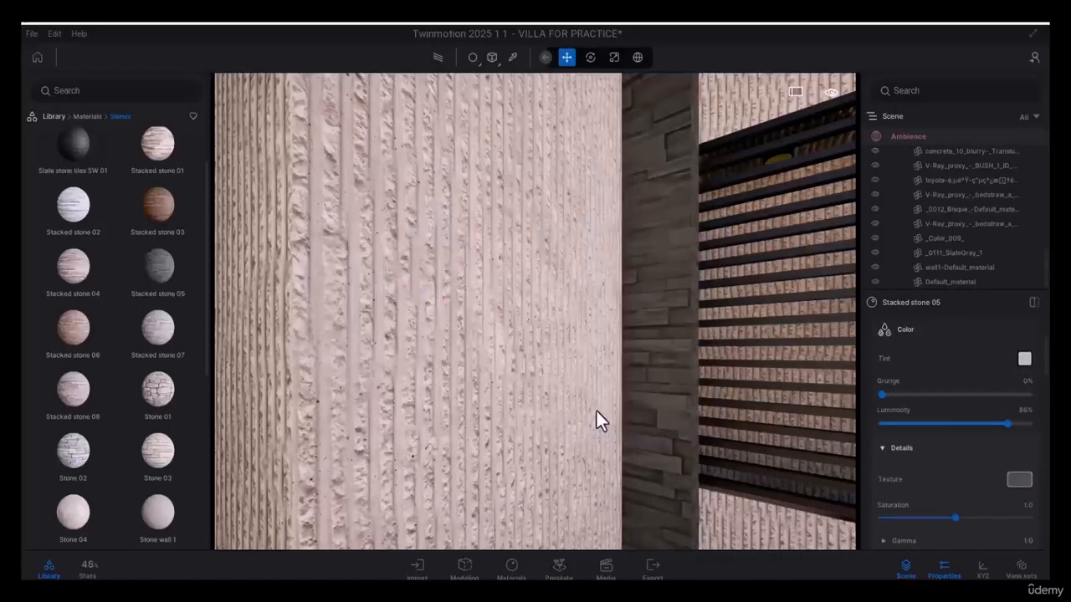
{"action": "left_click_drag", "start_coordinate": [928, 396], "coordinate": [992, 401]}
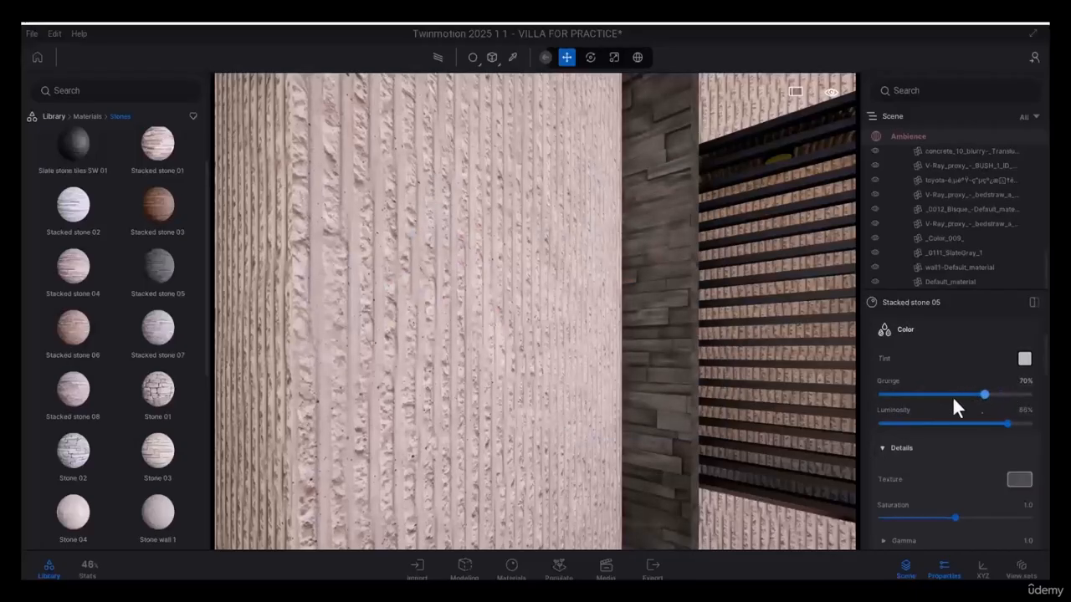
Adjust the color details of Stacked stone 05 to a saturation of about 0.6 and a gamma of 1.2.
{"action": "scroll", "coordinate": [959, 468], "scroll_direction": "down", "scroll_amount": 2}
{"action": "left_click", "coordinate": [1014, 389]}
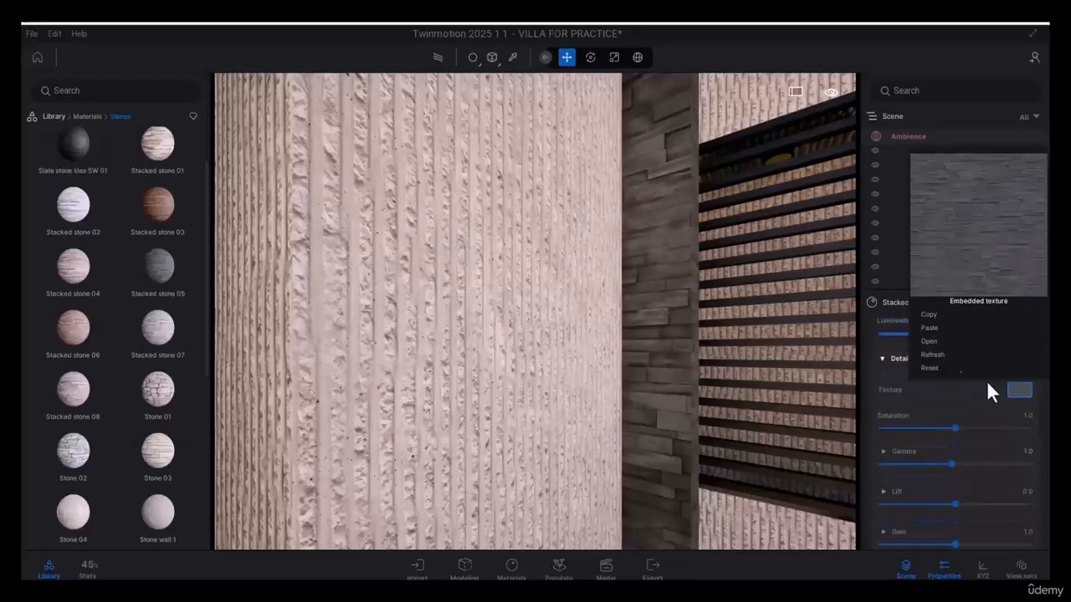
{"action": "left_click_drag", "start_coordinate": [951, 428], "coordinate": [1041, 438]}
{"action": "left_click_drag", "start_coordinate": [940, 430], "coordinate": [906, 431]}
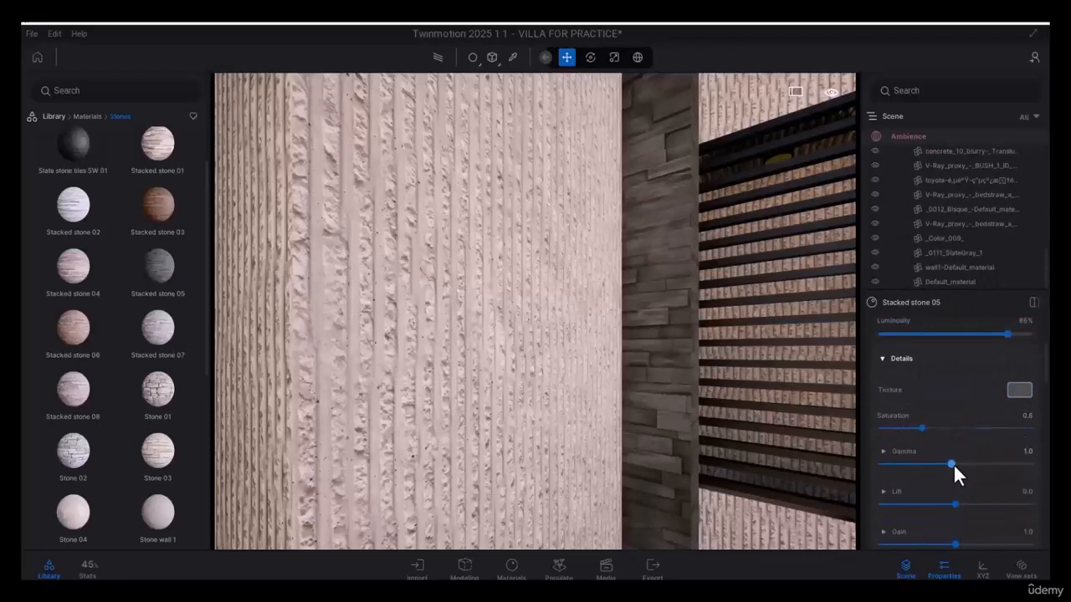
{"action": "left_click_drag", "start_coordinate": [952, 464], "coordinate": [969, 463]}
Try a lift of 0.2 and a gain of 0.5 in the color details of Stacked stone 05.
{"action": "scroll", "coordinate": [515, 310], "scroll_direction": "up", "scroll_amount": 2}
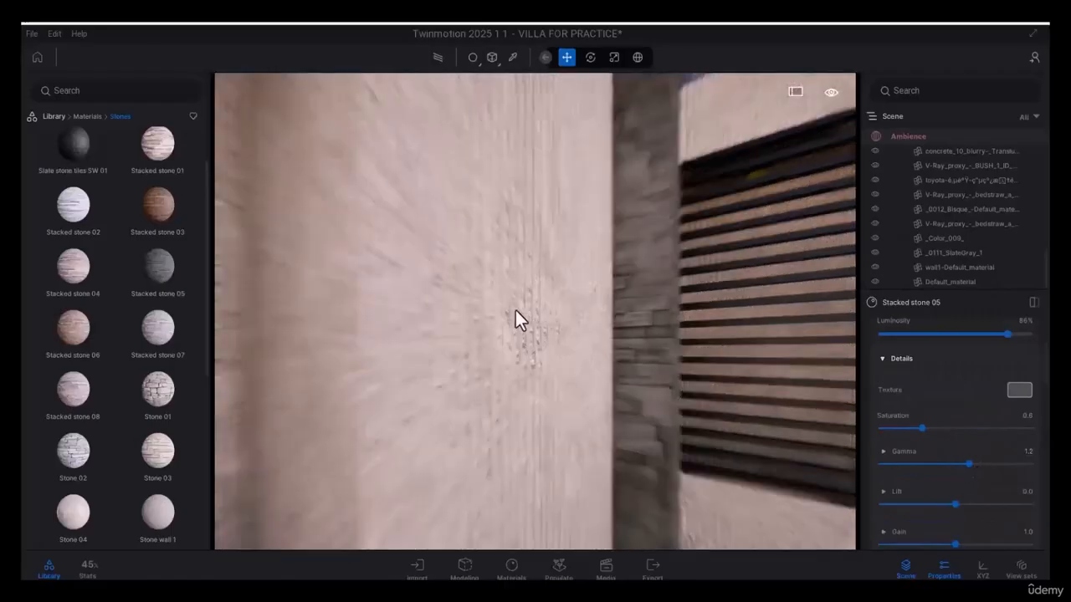
{"action": "scroll", "coordinate": [615, 322], "scroll_direction": "down", "scroll_amount": 4}
{"action": "right_click_drag", "start_coordinate": [615, 363], "coordinate": [661, 276]}
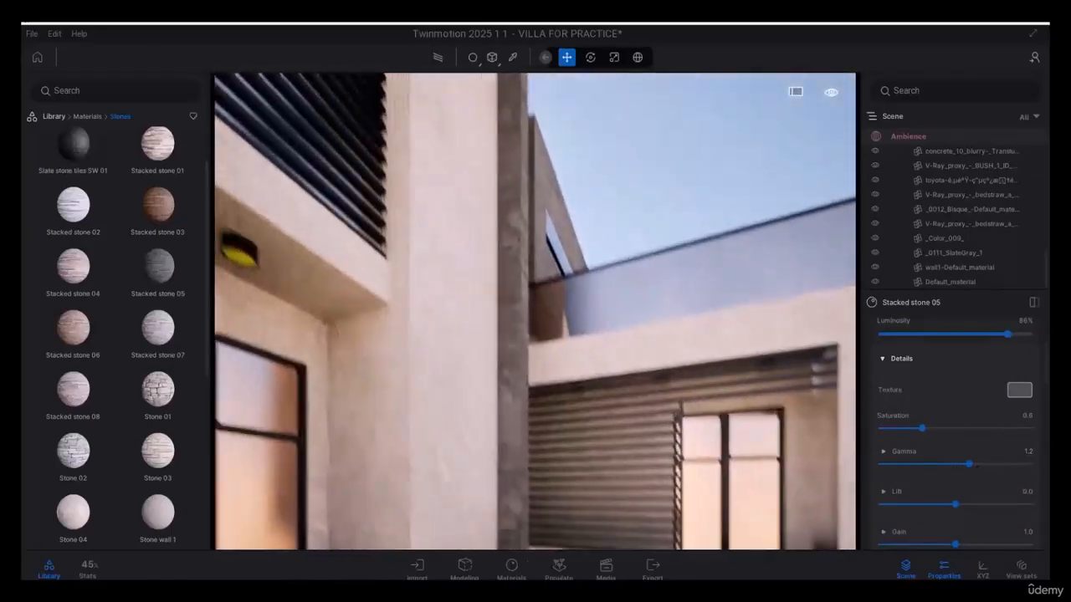
{"action": "scroll", "coordinate": [961, 530], "scroll_direction": "down", "scroll_amount": 1}
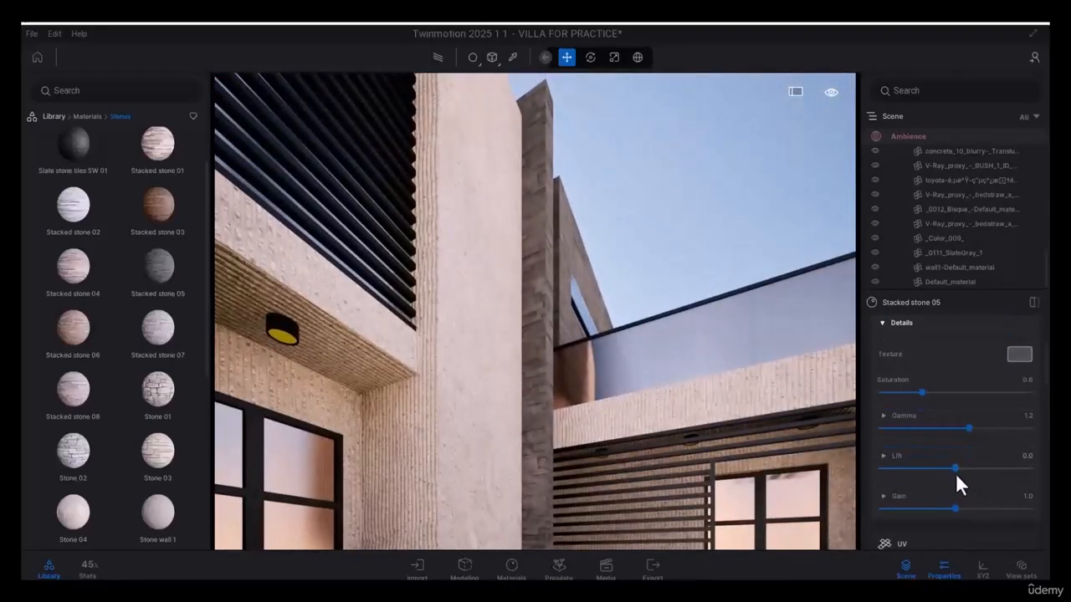
{"action": "left_click_drag", "start_coordinate": [951, 468], "coordinate": [967, 470]}
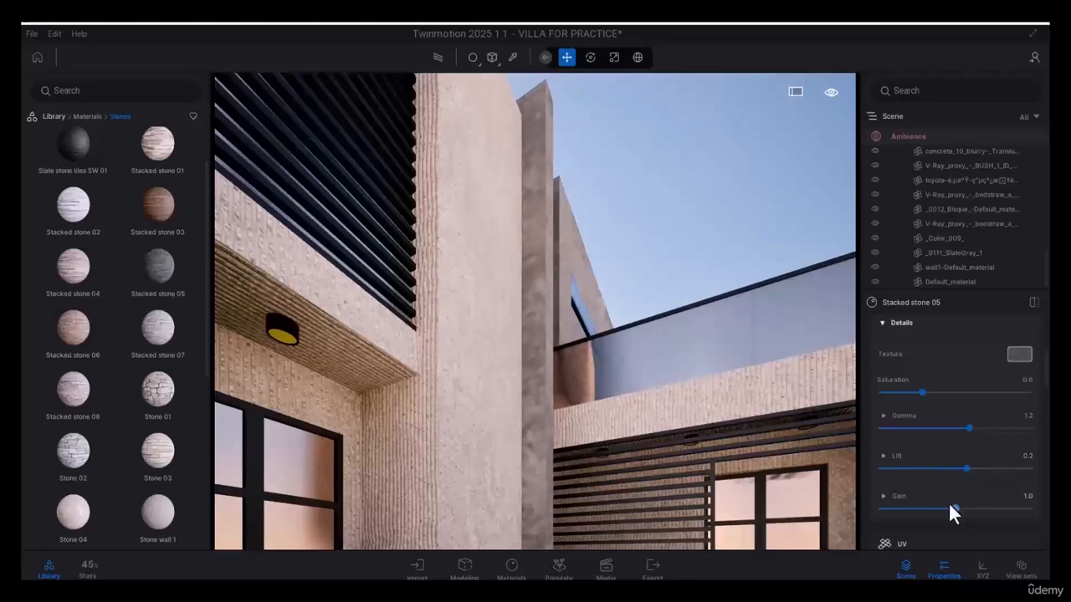
{"action": "left_click_drag", "start_coordinate": [976, 509], "coordinate": [914, 516]}
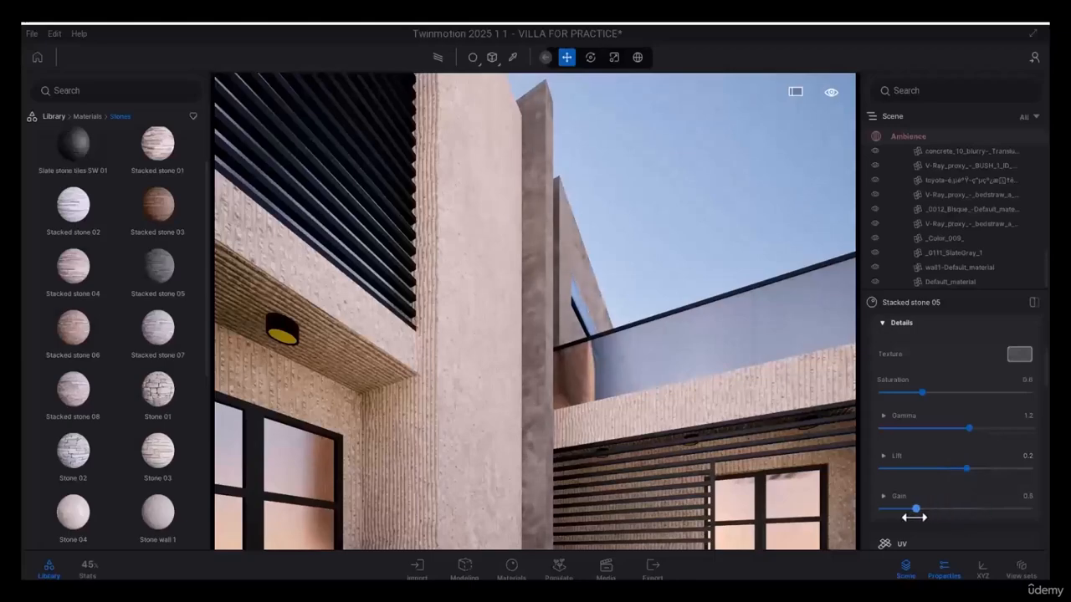
Rebalance the Stacked stone 05 color details with lift at about 0, gain at 0.8 and gamma at 1.1.
{"action": "scroll", "coordinate": [555, 422], "scroll_direction": "up", "scroll_amount": 5}
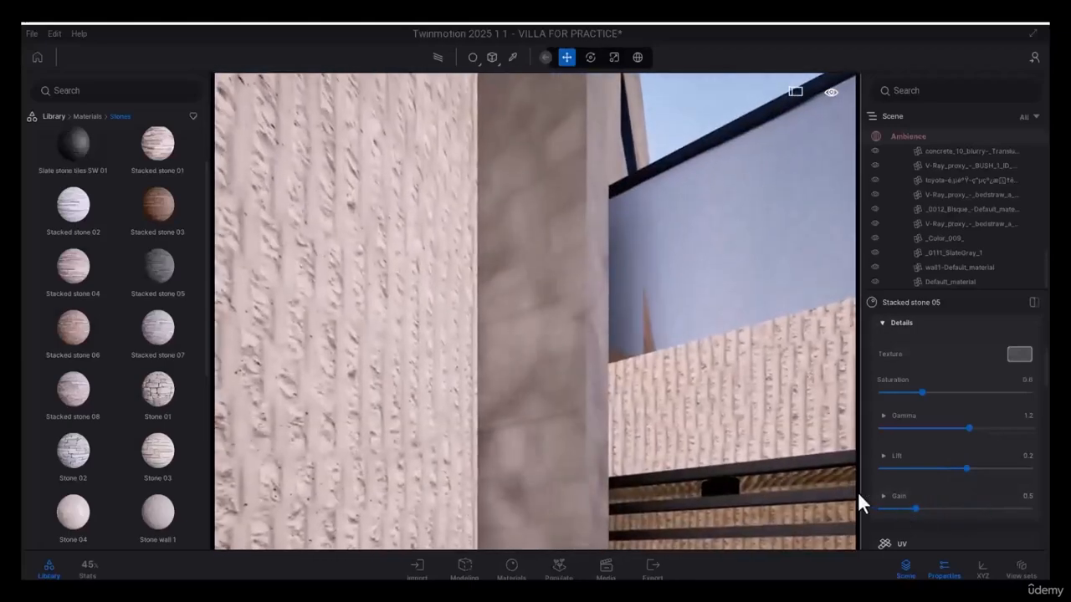
{"action": "left_click_drag", "start_coordinate": [965, 469], "coordinate": [952, 472]}
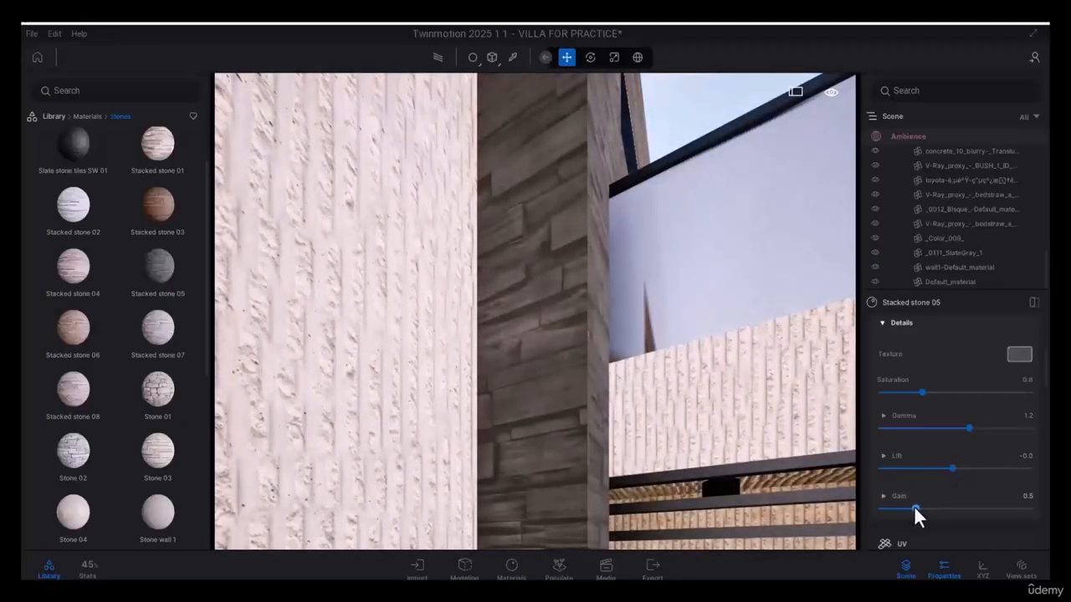
{"action": "left_click_drag", "start_coordinate": [914, 508], "coordinate": [939, 519]}
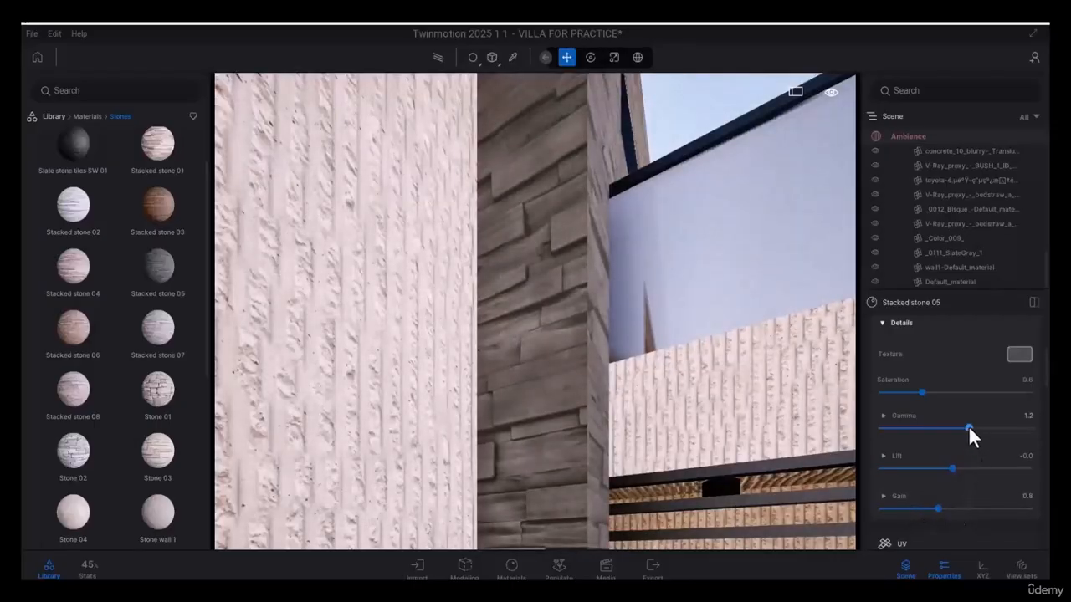
{"action": "left_click_drag", "start_coordinate": [968, 427], "coordinate": [958, 430]}
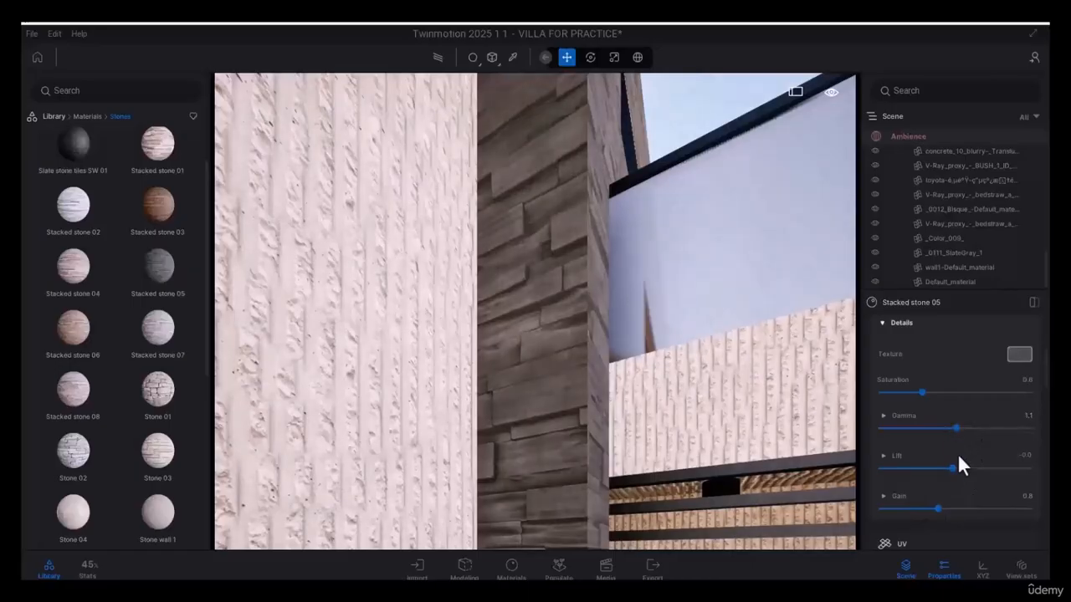
Try World space triplanar mapping on Stacked stone 05 and settle on Local space.
{"action": "scroll", "coordinate": [962, 472], "scroll_direction": "down", "scroll_amount": 3}
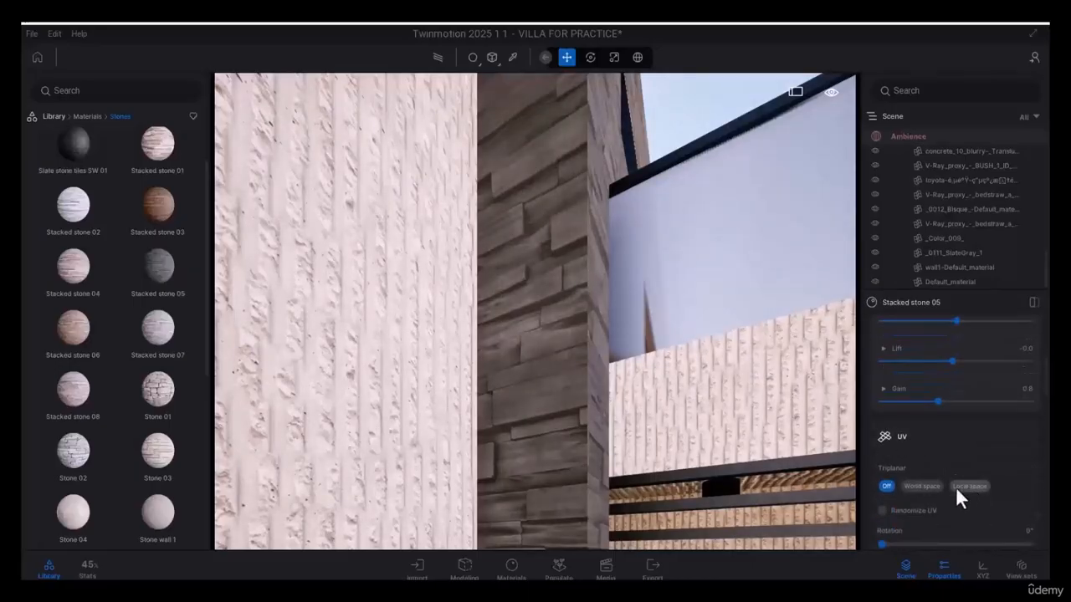
{"action": "left_click", "coordinate": [921, 486]}
{"action": "scroll", "coordinate": [501, 352], "scroll_direction": "down", "scroll_amount": 3}
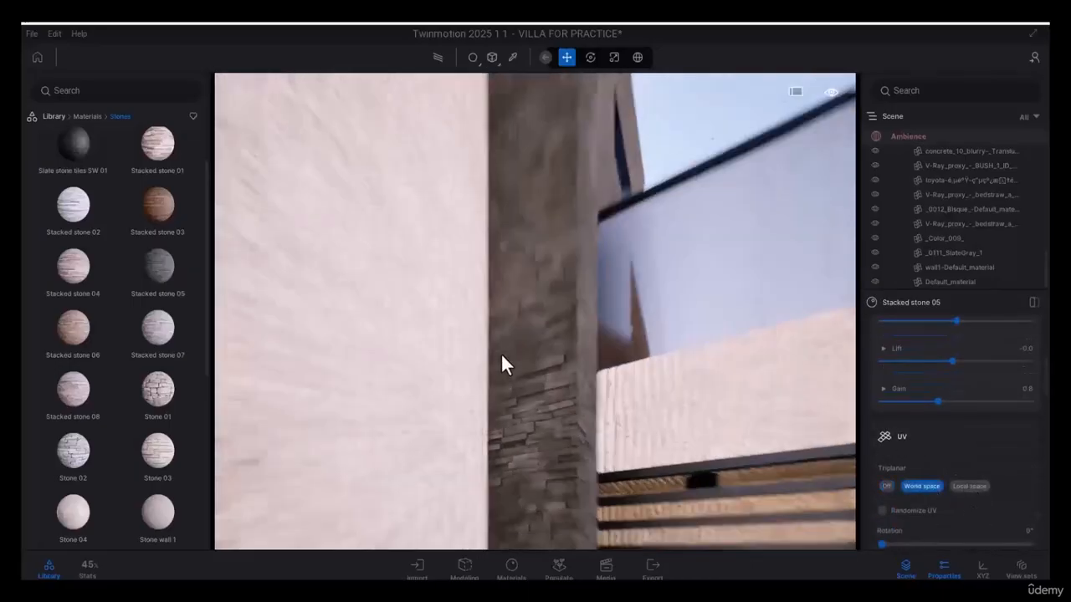
{"action": "scroll", "coordinate": [604, 473], "scroll_direction": "up", "scroll_amount": 3}
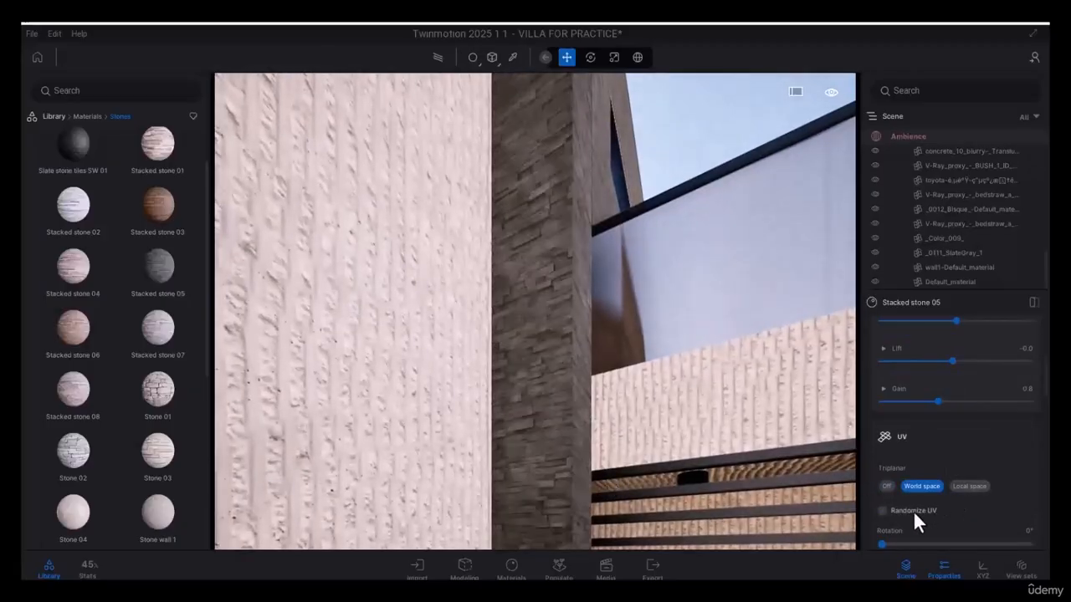
{"action": "left_click", "coordinate": [974, 488]}
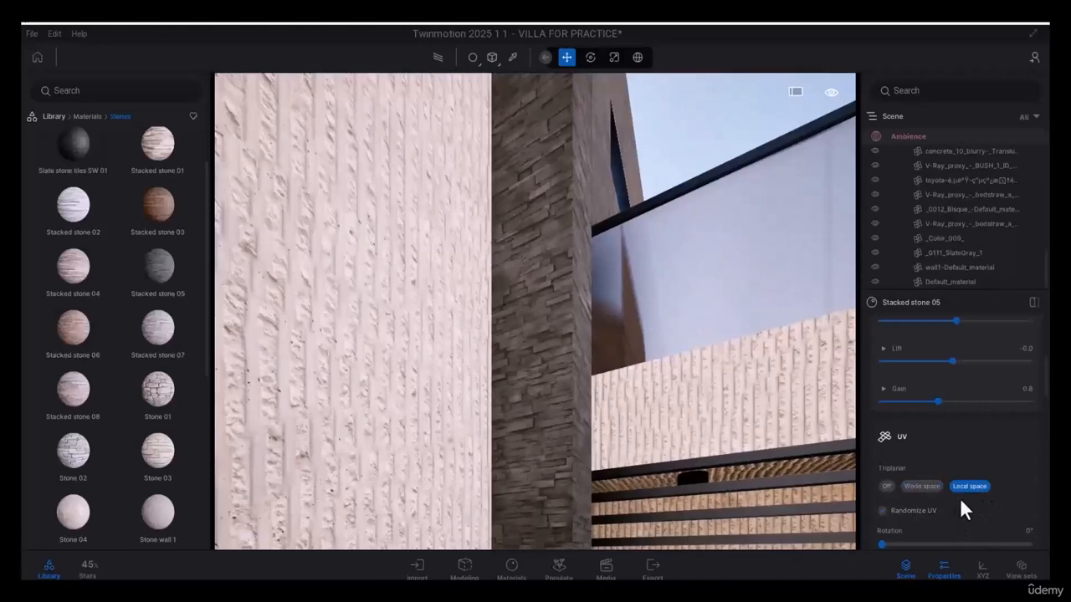
Set the UV rotation of Stacked stone 05 to 90° so the stones run vertically.
{"action": "scroll", "coordinate": [964, 510], "scroll_direction": "down", "scroll_amount": 2}
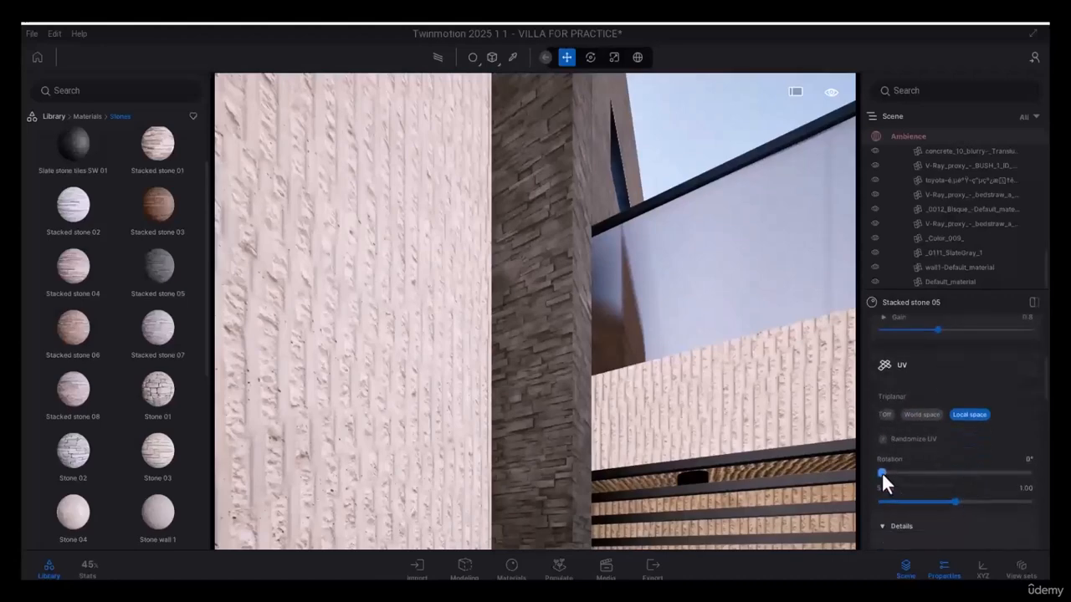
{"action": "left_click_drag", "start_coordinate": [882, 471], "coordinate": [899, 474]}
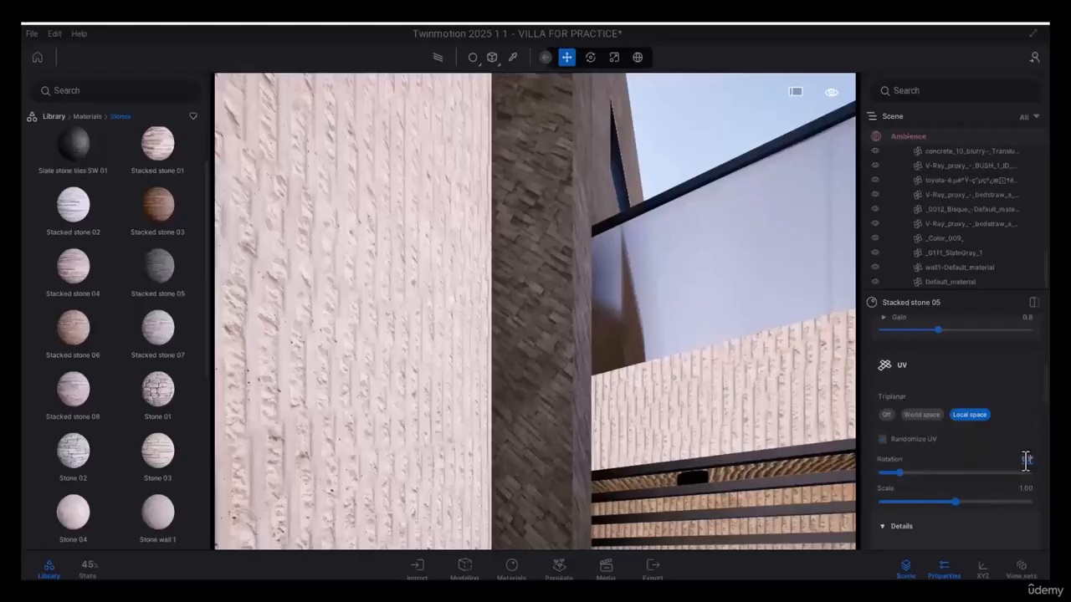
{"action": "type", "text": "90"}
{"action": "key", "text": "Return"}
{"action": "scroll", "coordinate": [707, 390], "scroll_direction": "down", "scroll_amount": 6}
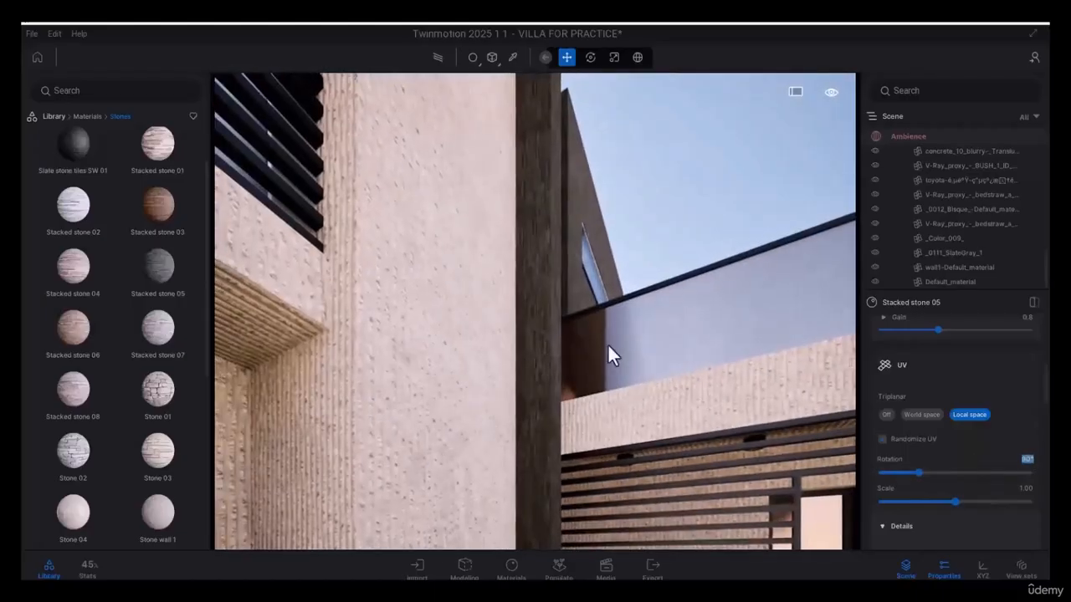
{"action": "middle_click_drag", "start_coordinate": [607, 343], "coordinate": [620, 279]}
{"action": "scroll", "coordinate": [619, 280], "scroll_direction": "up", "scroll_amount": 3}
{"action": "right_click_drag", "start_coordinate": [620, 288], "coordinate": [512, 134]}
{"action": "scroll", "coordinate": [490, 375], "scroll_direction": "up", "scroll_amount": 3}
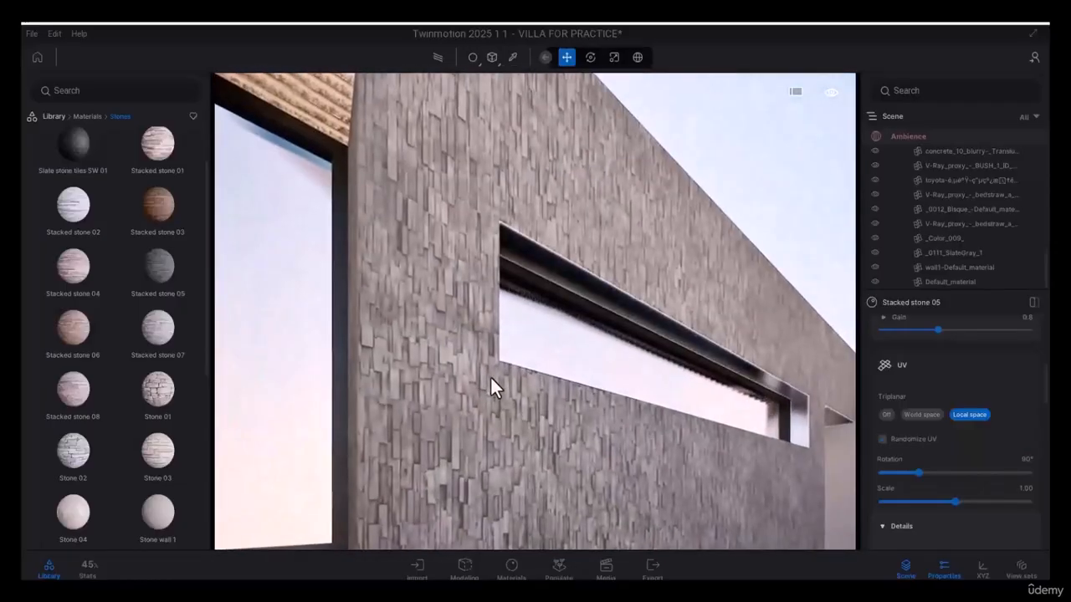
{"action": "scroll", "coordinate": [513, 401], "scroll_direction": "down", "scroll_amount": 3}
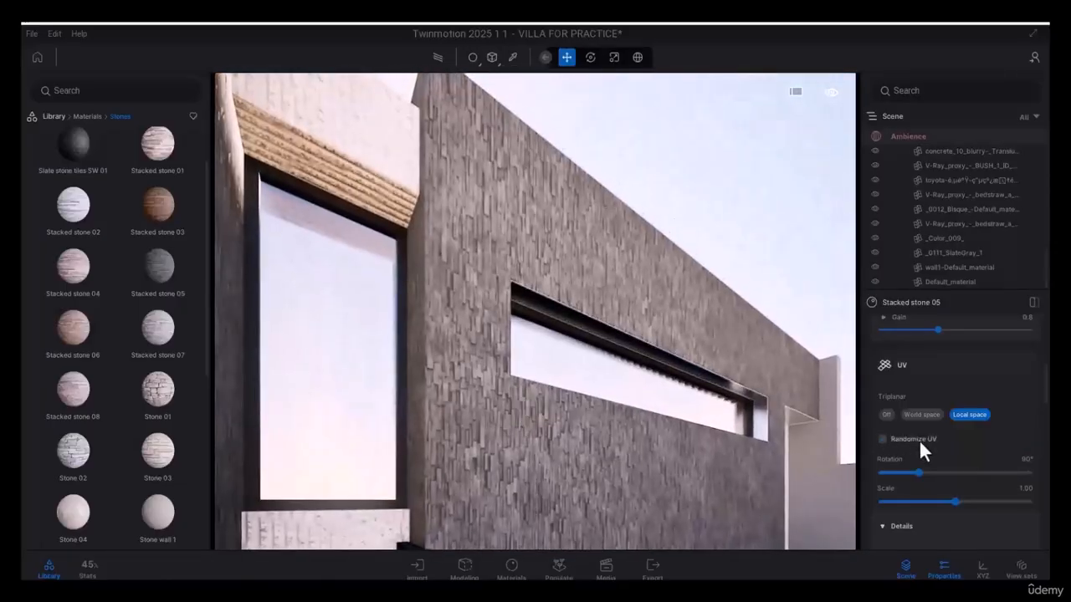
Compare the stone pattern at 0° rotation and restore the UV rotation to 90°.
{"action": "left_click_drag", "start_coordinate": [917, 472], "coordinate": [835, 477]}
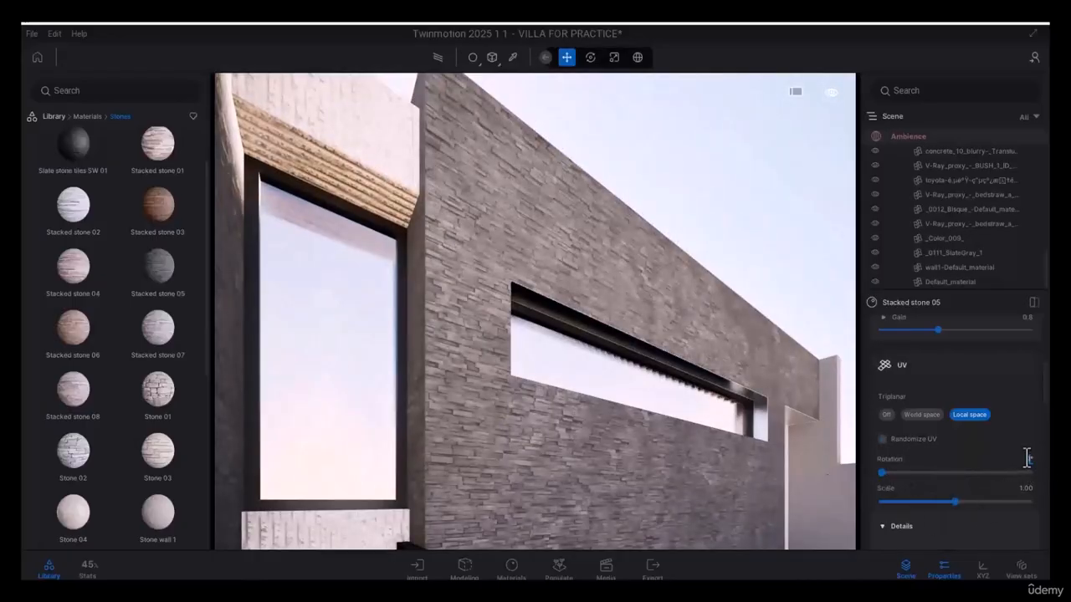
{"action": "type", "text": "90"}
{"action": "key", "text": "Return"}
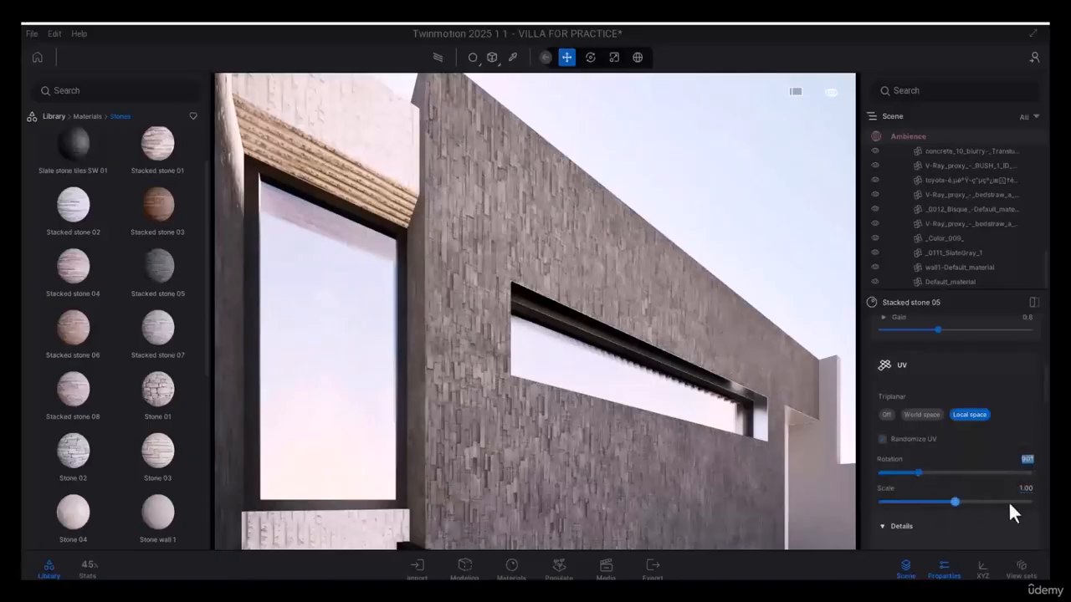
Try enlarging the Stacked stone 05 UV scale to 1.92 and check the pattern on the facade.
{"action": "left_click_drag", "start_coordinate": [954, 497], "coordinate": [962, 500]}
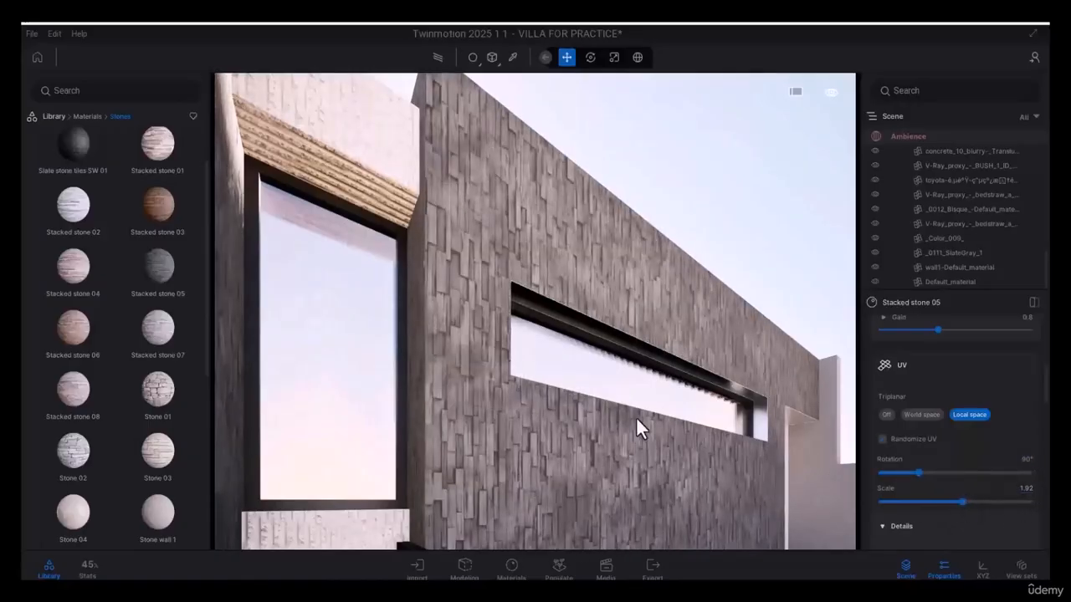
{"action": "scroll", "coordinate": [670, 419], "scroll_direction": "down", "scroll_amount": 4}
{"action": "scroll", "coordinate": [366, 365], "scroll_direction": "up", "scroll_amount": 3}
{"action": "right_click_drag", "start_coordinate": [367, 364], "coordinate": [422, 346]}
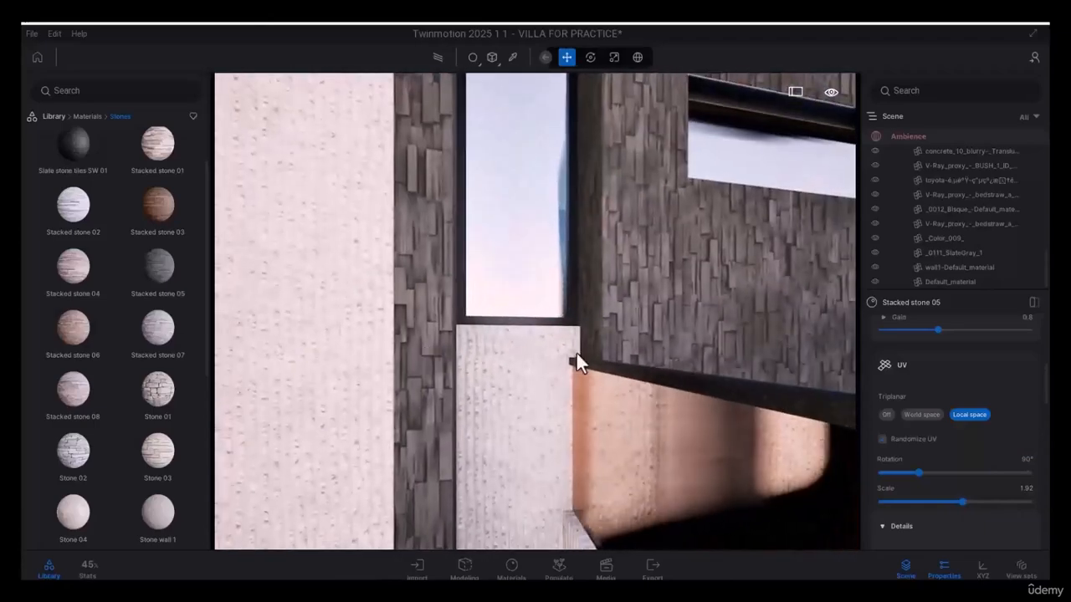
Set the UV scale of Stacked stone 05 to 1.65.
{"action": "left_click", "coordinate": [1024, 489]}
{"action": "type", "text": "10"}
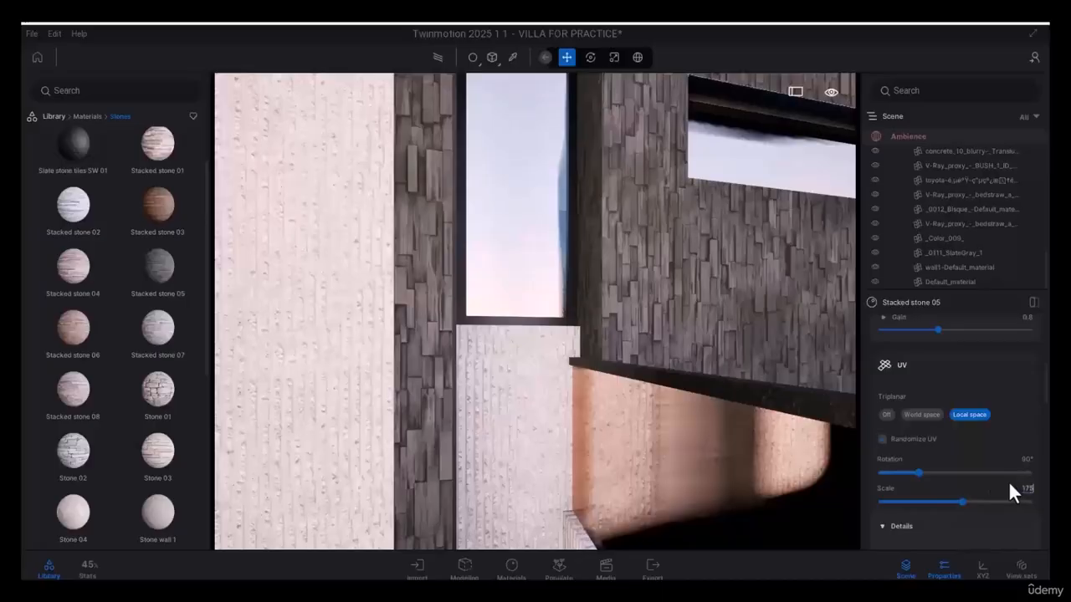
{"action": "key", "text": "Return"}
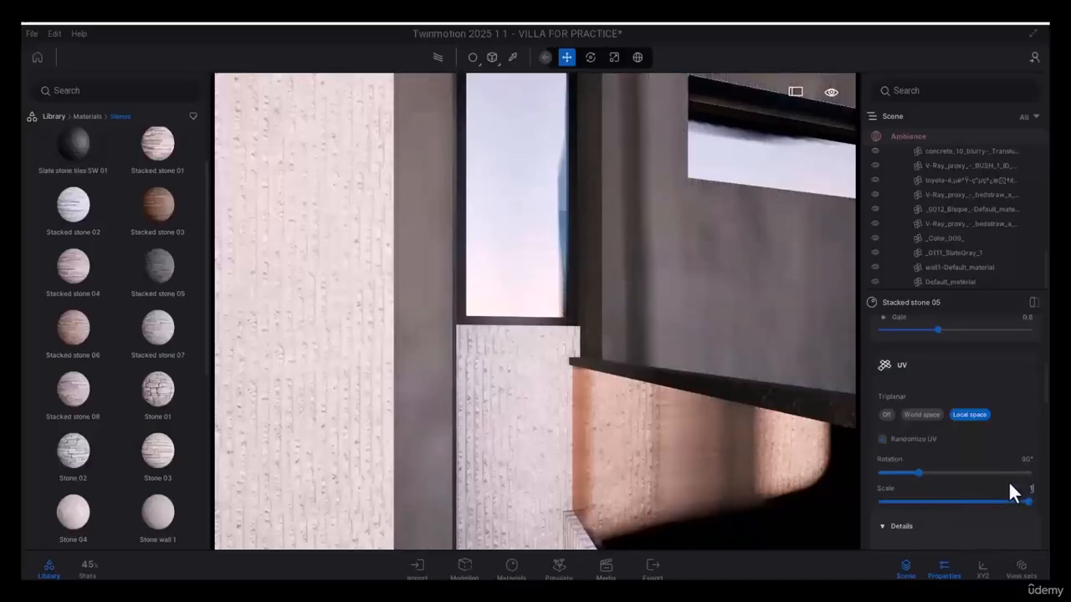
{"action": "type", "text": "1"}
{"action": "key", "text": "Return"}
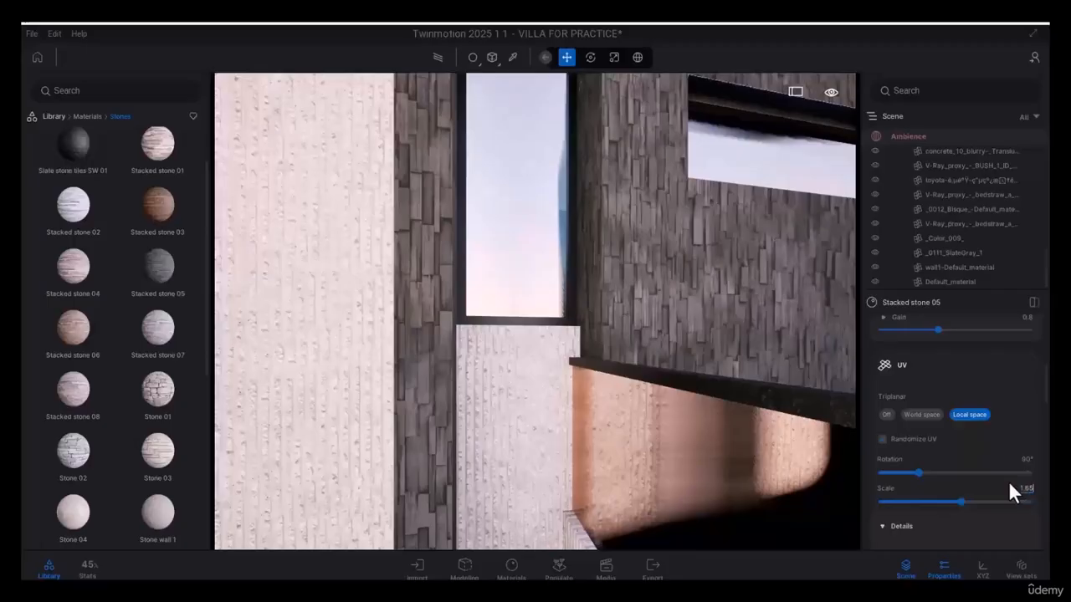
{"action": "key", "text": "Return"}
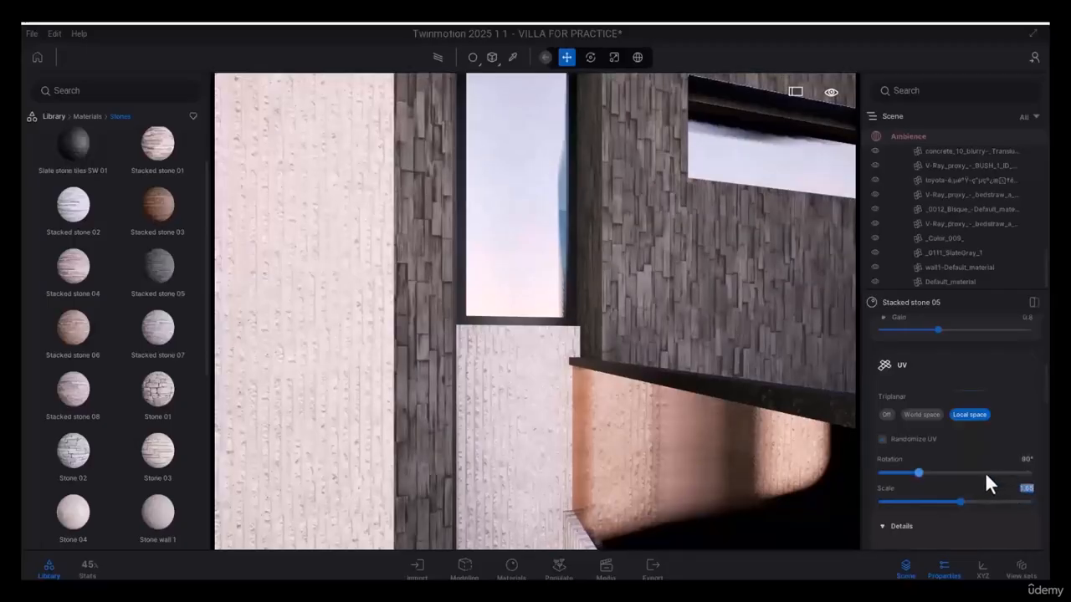
Review the remaining Stacked stone 05 settings, from UV offset and roughness through metallic to the normal map and parallax.
{"action": "scroll", "coordinate": [985, 473], "scroll_direction": "down", "scroll_amount": 2}
{"action": "scroll", "coordinate": [1003, 451], "scroll_direction": "down", "scroll_amount": 6}
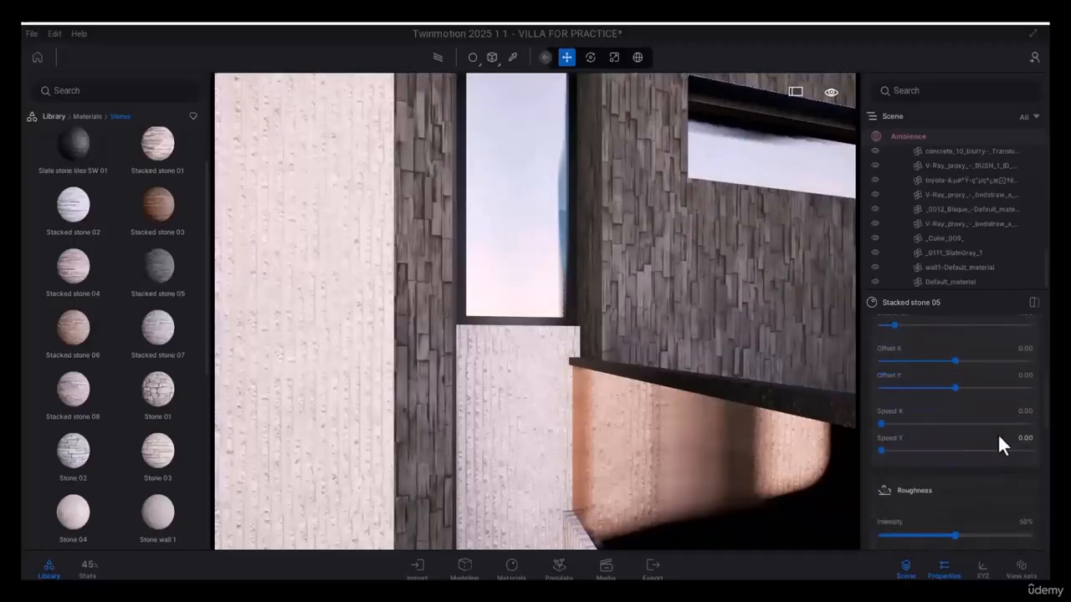
{"action": "scroll", "coordinate": [956, 390], "scroll_direction": "down", "scroll_amount": 5}
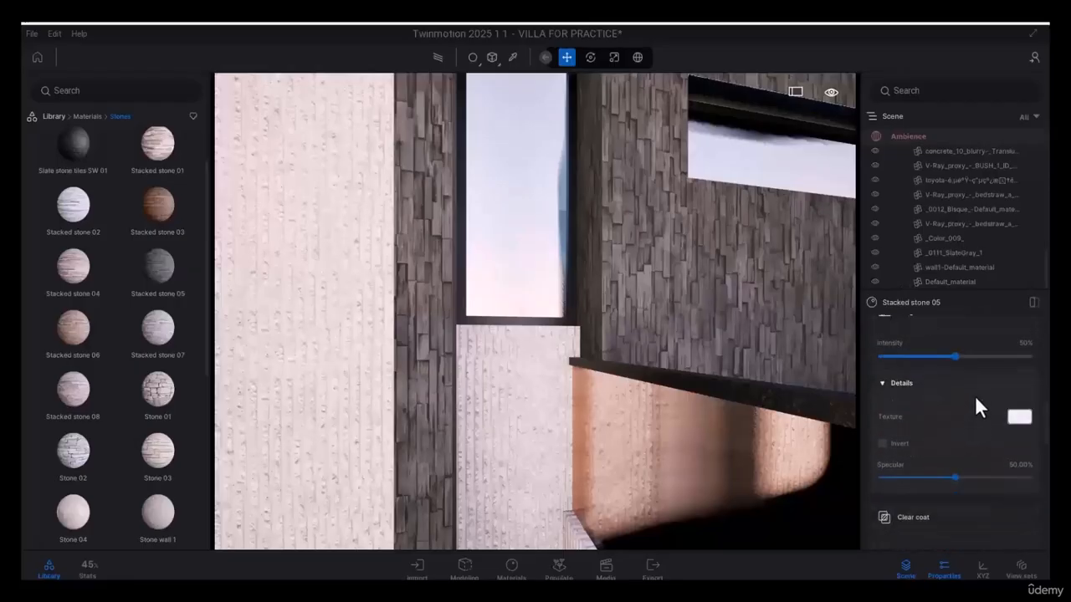
{"action": "scroll", "coordinate": [974, 393], "scroll_direction": "down", "scroll_amount": 5}
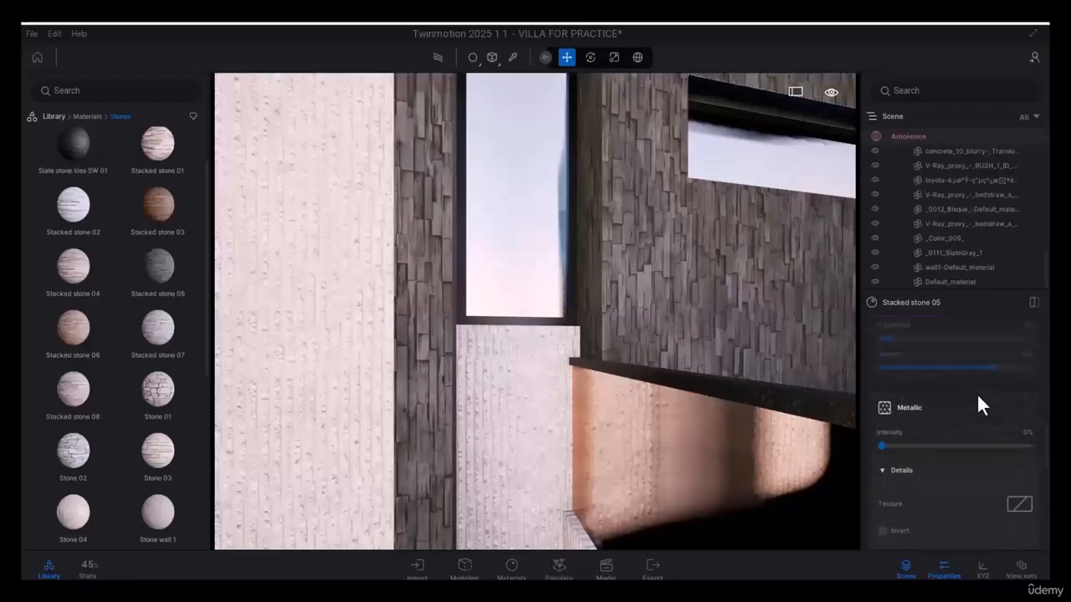
{"action": "scroll", "coordinate": [982, 400], "scroll_direction": "down", "scroll_amount": 4}
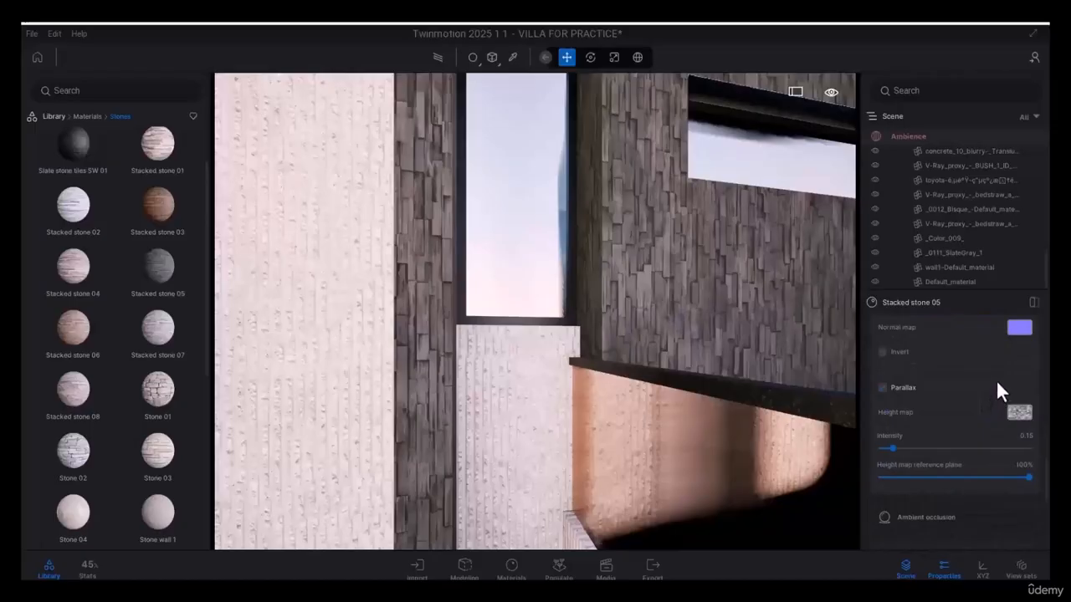
Review the rest of the Stacked stone 05 settings, down to the weather and sound options.
{"action": "scroll", "coordinate": [998, 392], "scroll_direction": "up", "scroll_amount": 3}
{"action": "scroll", "coordinate": [983, 435], "scroll_direction": "down", "scroll_amount": 6}
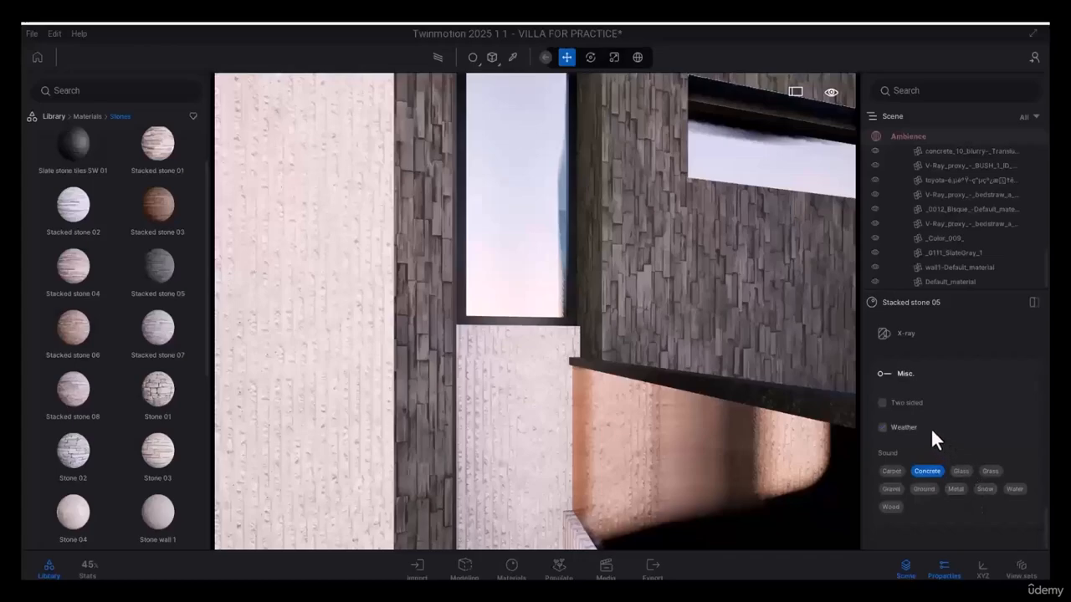
{"action": "scroll", "coordinate": [669, 322], "scroll_direction": "down", "scroll_amount": 6}
Examine the villa's upper facade, parapet and tall side wall from close range and several angles.
{"action": "right_click_drag", "start_coordinate": [570, 297], "coordinate": [682, 343]}
{"action": "right_click_drag", "start_coordinate": [450, 275], "coordinate": [440, 287]}
{"action": "key", "text": "d"}
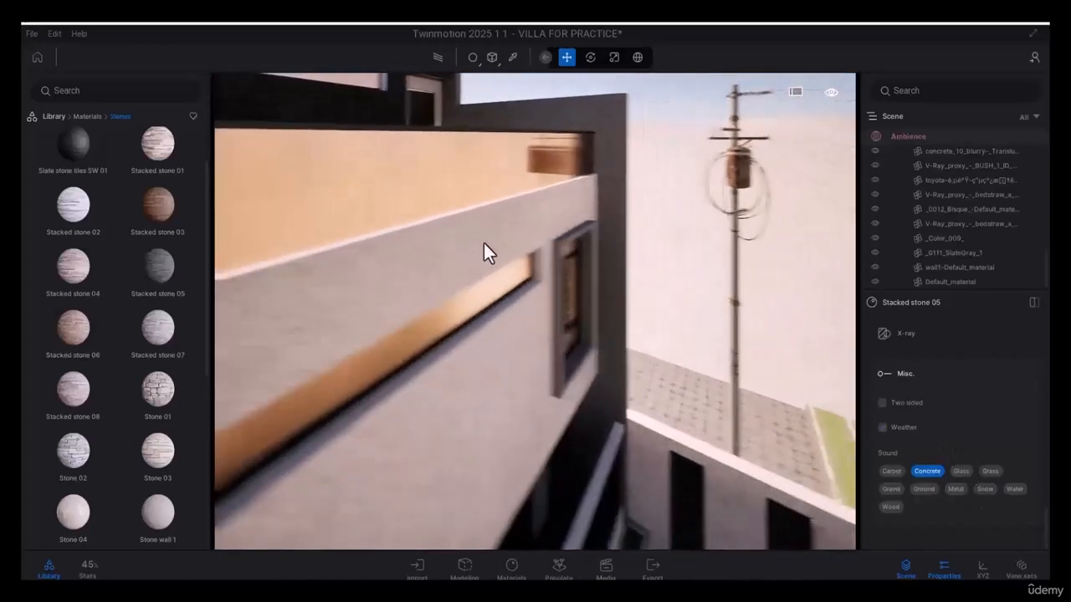
{"action": "right_click_drag", "start_coordinate": [480, 228], "coordinate": [526, 218]}
{"action": "scroll", "coordinate": [524, 219], "scroll_direction": "up", "scroll_amount": 5}
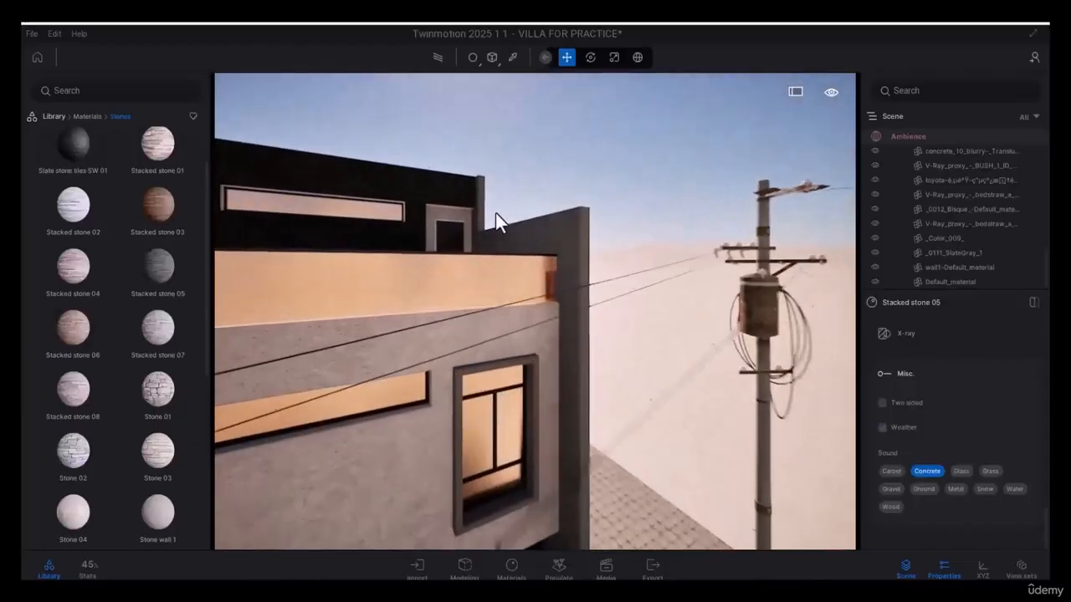
{"action": "scroll", "coordinate": [617, 199], "scroll_direction": "up", "scroll_amount": 3}
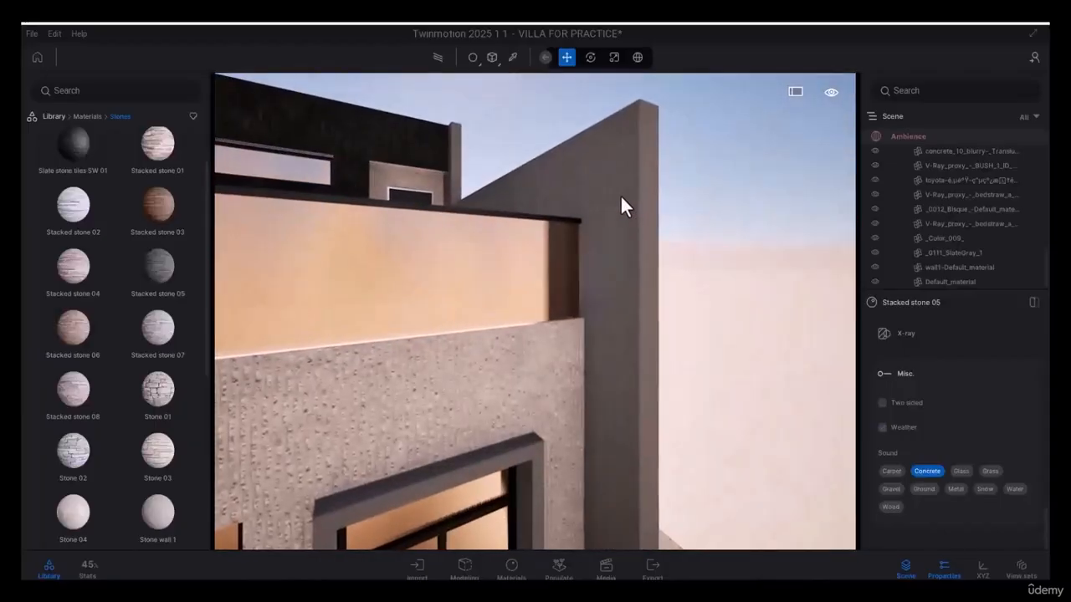
{"action": "scroll", "coordinate": [632, 224], "scroll_direction": "down", "scroll_amount": 4}
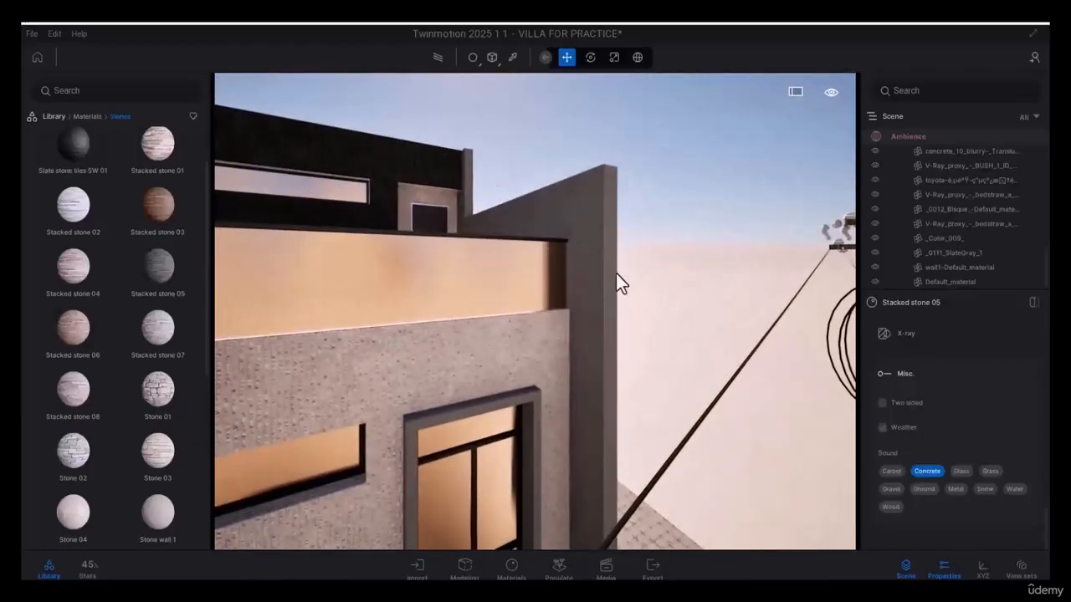
{"action": "scroll", "coordinate": [489, 276], "scroll_direction": "down", "scroll_amount": 2}
{"action": "scroll", "coordinate": [575, 318], "scroll_direction": "up", "scroll_amount": 3}
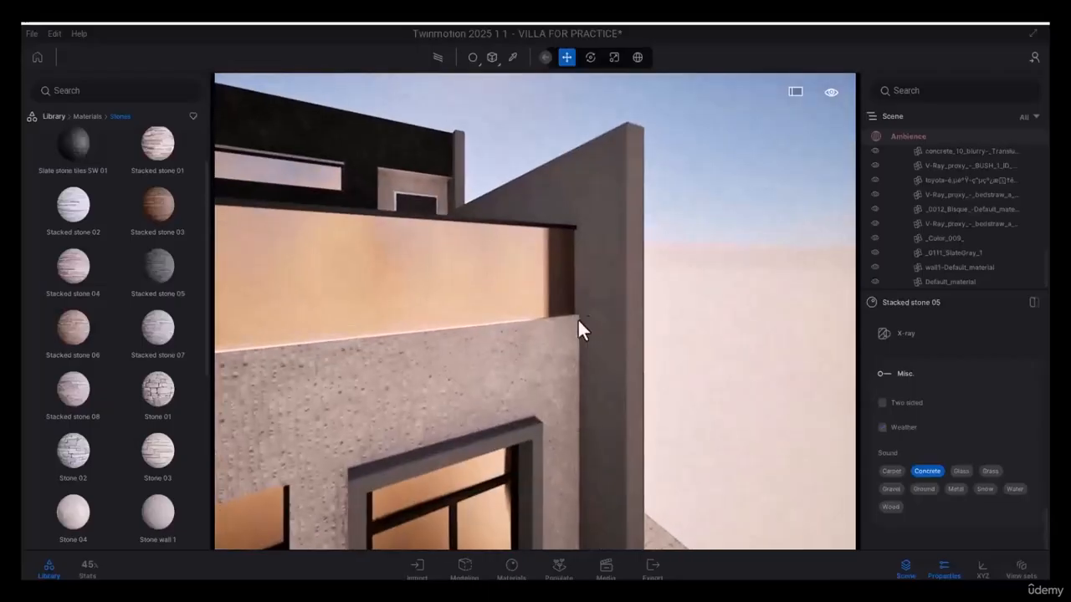
{"action": "right_click_drag", "start_coordinate": [577, 317], "coordinate": [641, 294]}
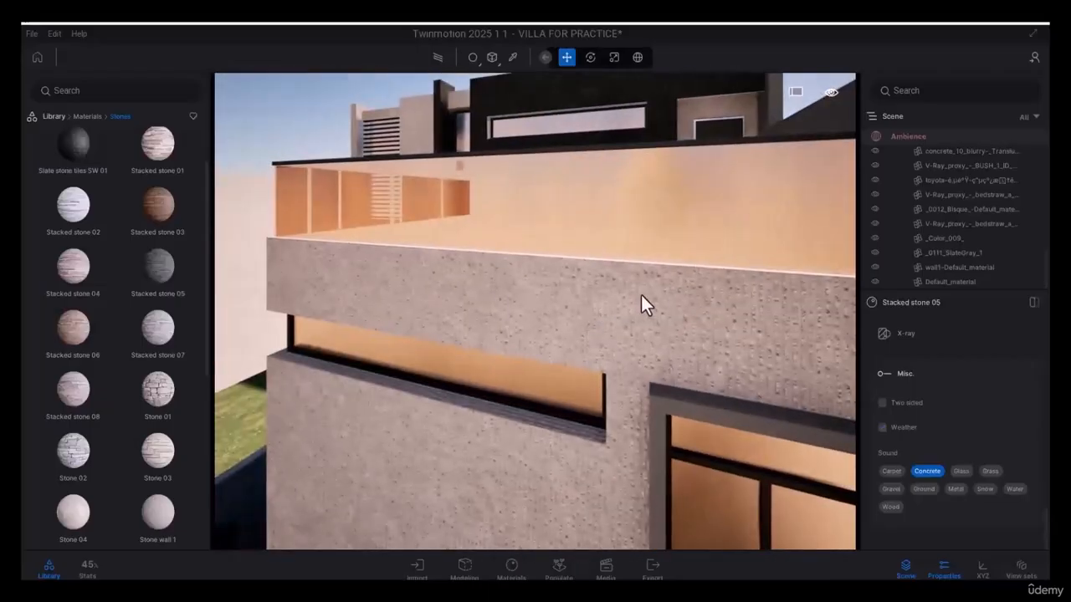
Return to the saved Image3 view and examine the boundary wall's dark stone panels and the planters below the front fence.
{"action": "left_click", "coordinate": [601, 568]}
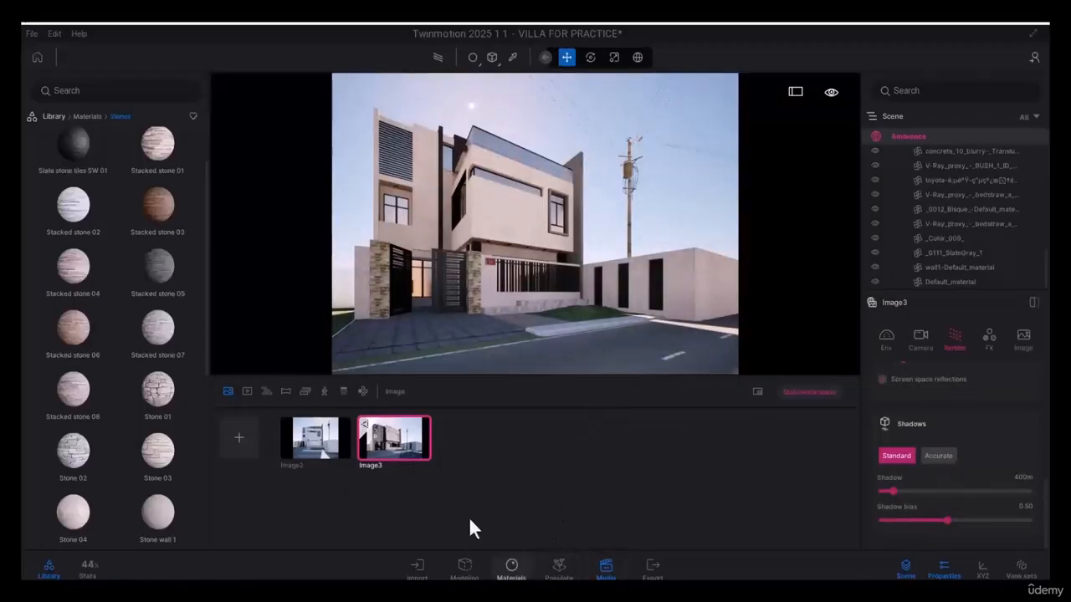
{"action": "left_click", "coordinate": [606, 569]}
{"action": "scroll", "coordinate": [723, 448], "scroll_direction": "up", "scroll_amount": 5}
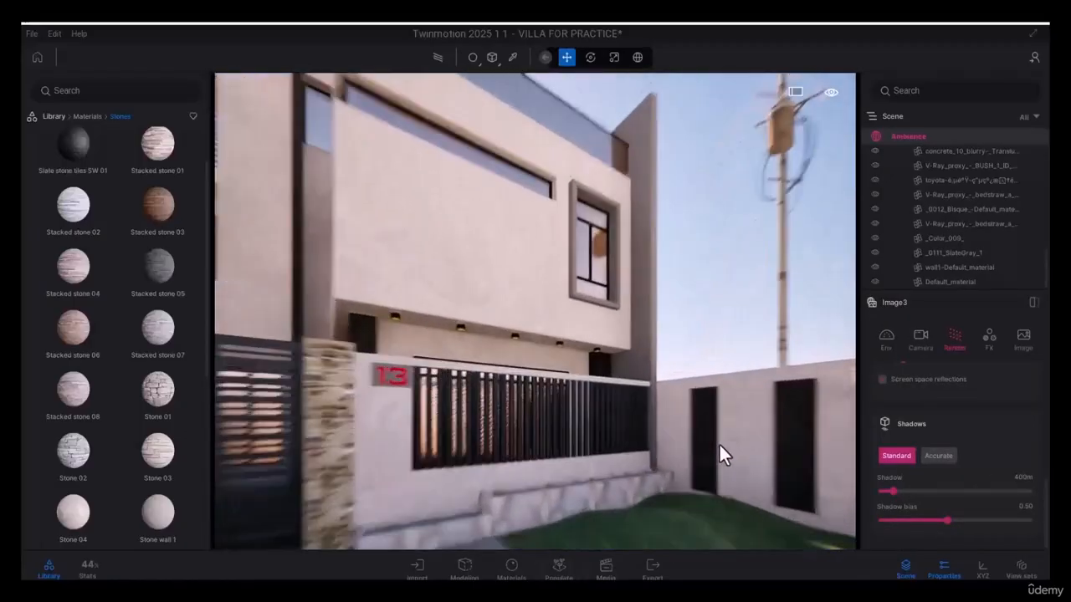
{"action": "right_click_drag", "start_coordinate": [722, 444], "coordinate": [713, 335]}
{"action": "scroll", "coordinate": [682, 324], "scroll_direction": "up", "scroll_amount": 3}
{"action": "scroll", "coordinate": [682, 322], "scroll_direction": "up", "scroll_amount": 4}
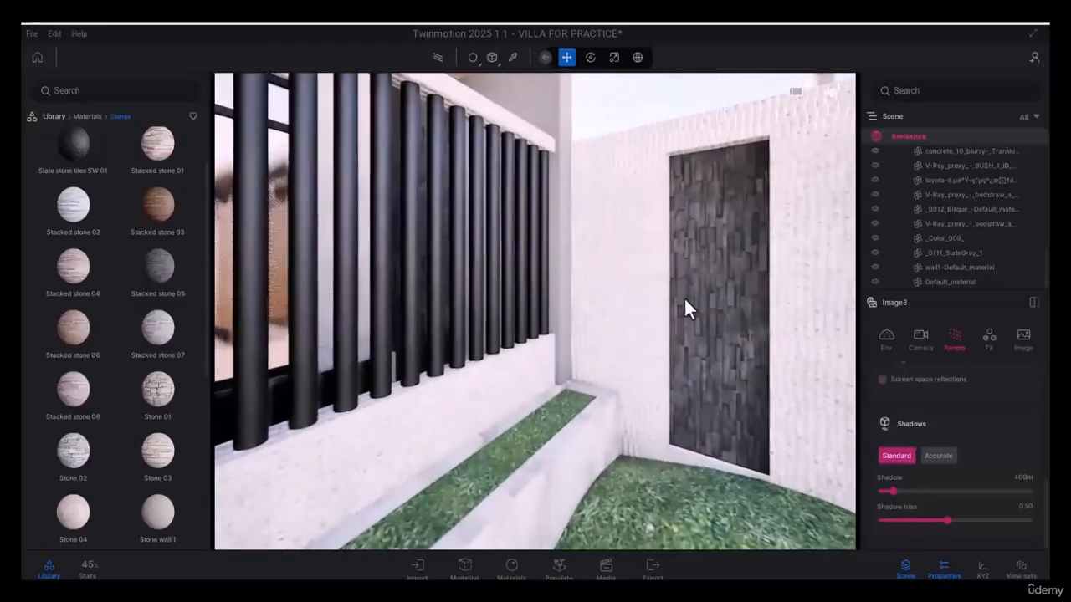
{"action": "scroll", "coordinate": [707, 271], "scroll_direction": "down", "scroll_amount": 2}
{"action": "right_click_drag", "start_coordinate": [707, 271], "coordinate": [676, 241]}
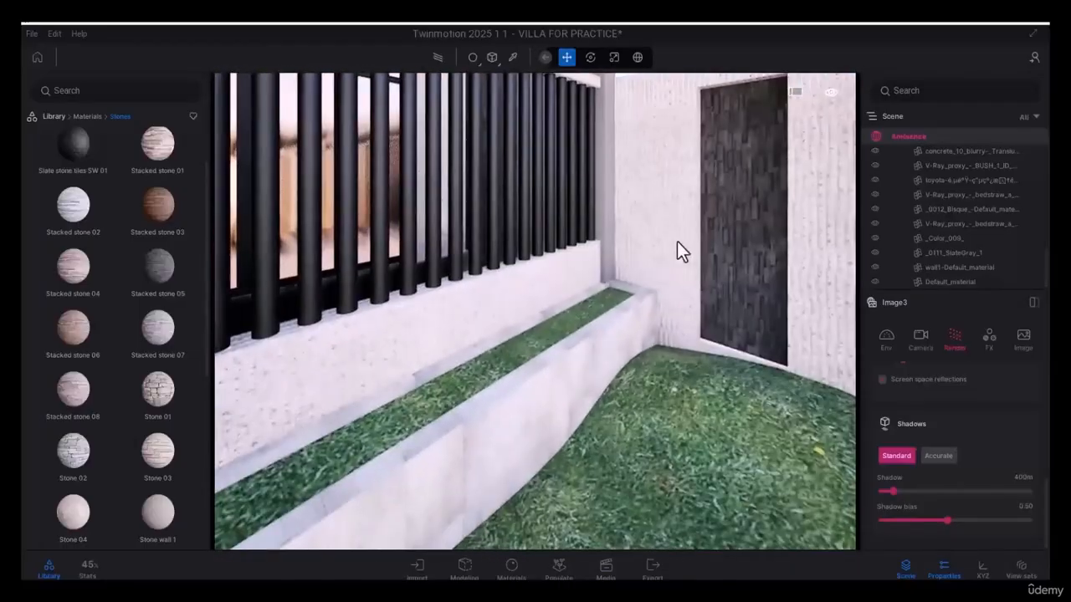
{"action": "scroll", "coordinate": [620, 271], "scroll_direction": "down", "scroll_amount": 4}
{"action": "right_click_drag", "start_coordinate": [620, 270], "coordinate": [468, 300]}
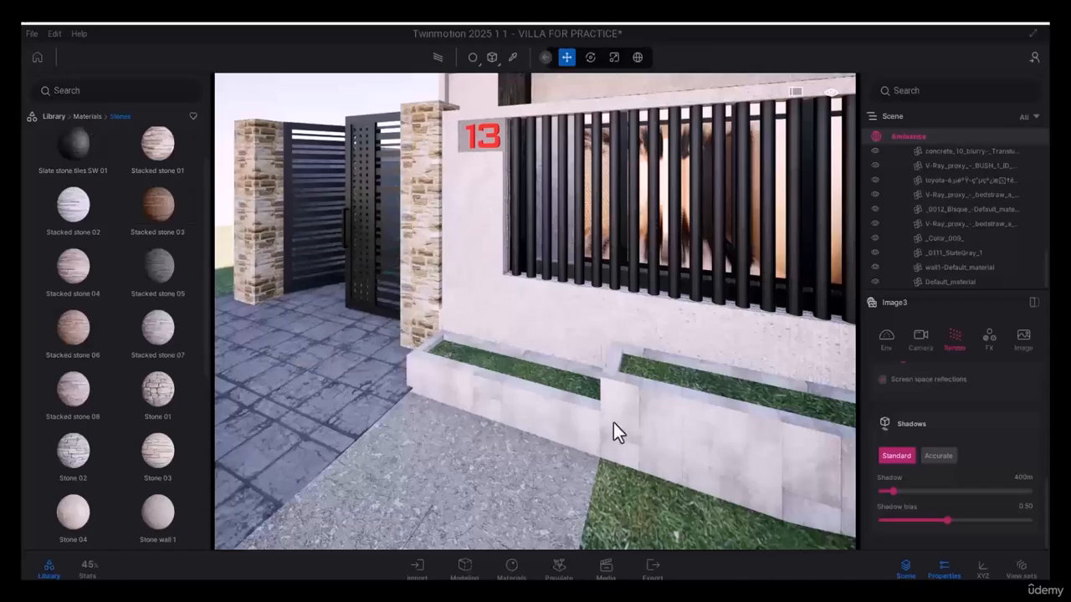
Apply the Slate stone tiles 01 material from the Stones library to the planter walls below the front fence.
{"action": "mouse_move", "coordinate": [139, 393]}
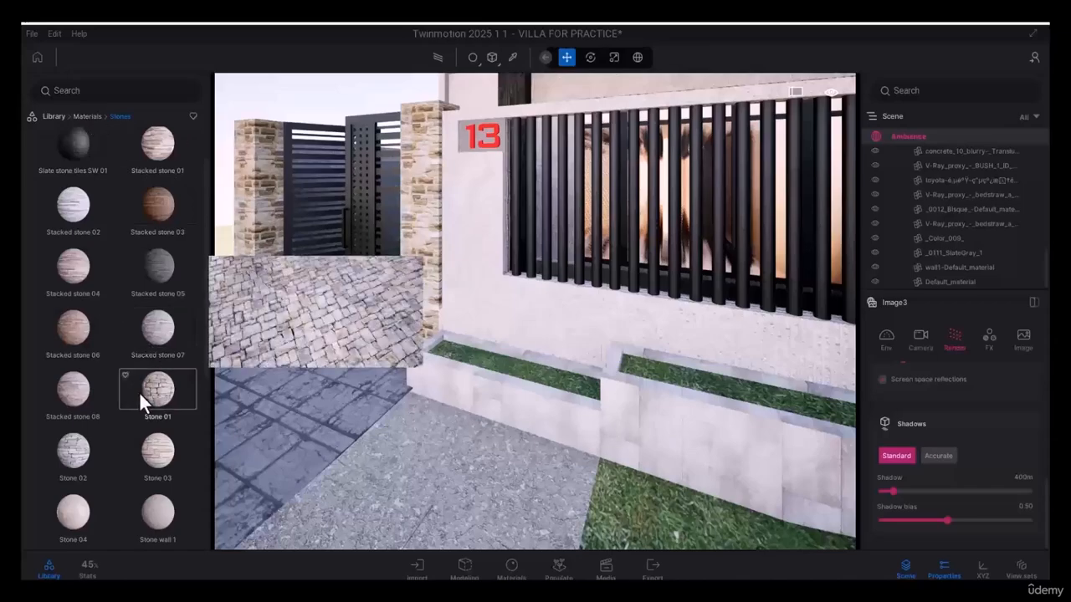
{"action": "scroll", "coordinate": [84, 323], "scroll_direction": "down", "scroll_amount": 3}
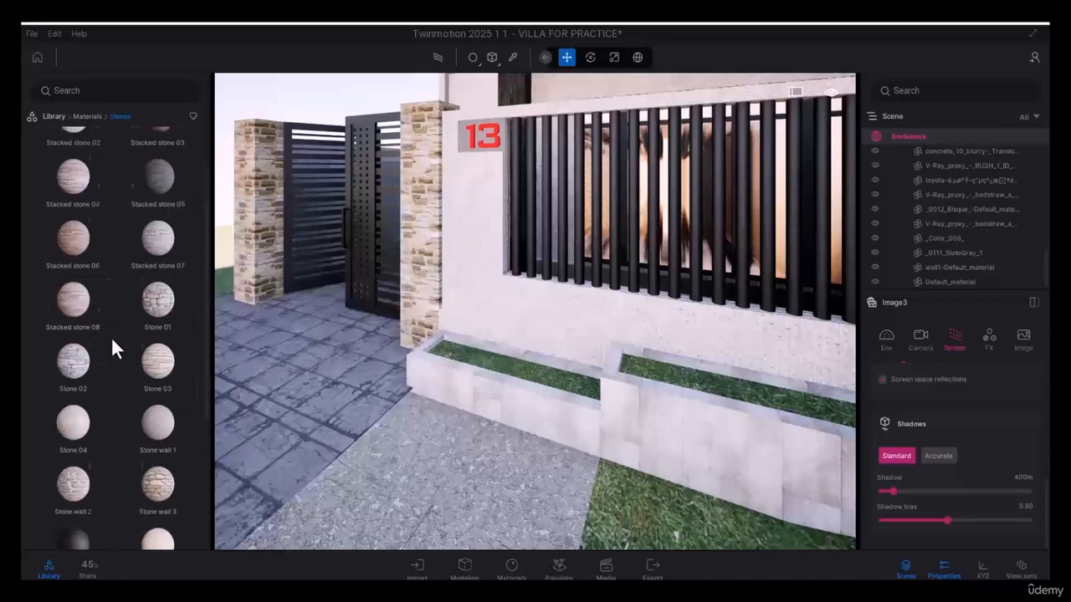
{"action": "scroll", "coordinate": [133, 343], "scroll_direction": "down", "scroll_amount": 1}
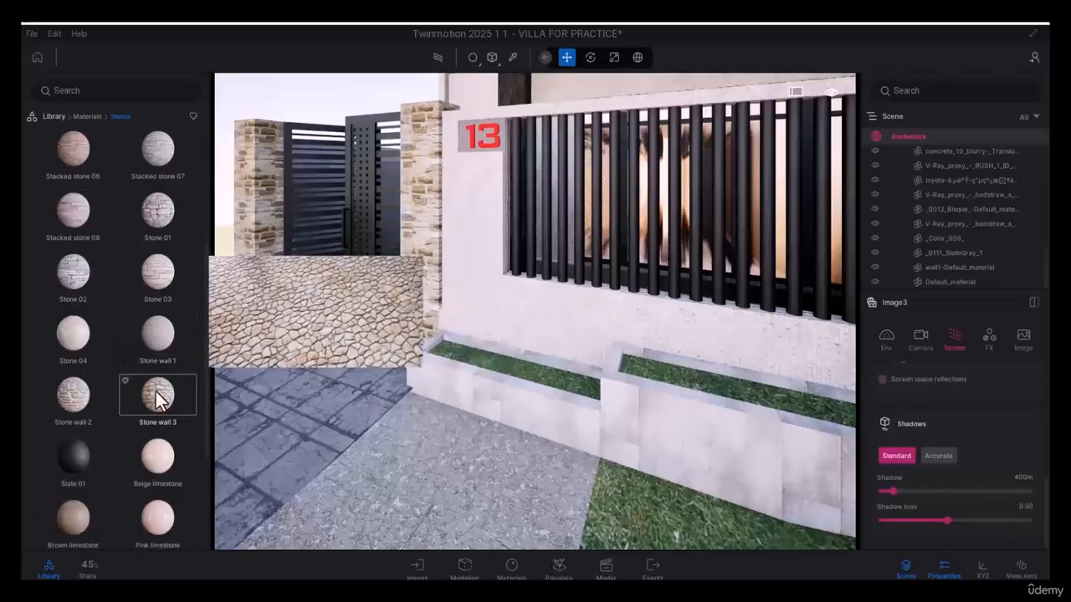
{"action": "scroll", "coordinate": [100, 276], "scroll_direction": "up", "scroll_amount": 5}
{"action": "scroll", "coordinate": [105, 269], "scroll_direction": "up", "scroll_amount": 1}
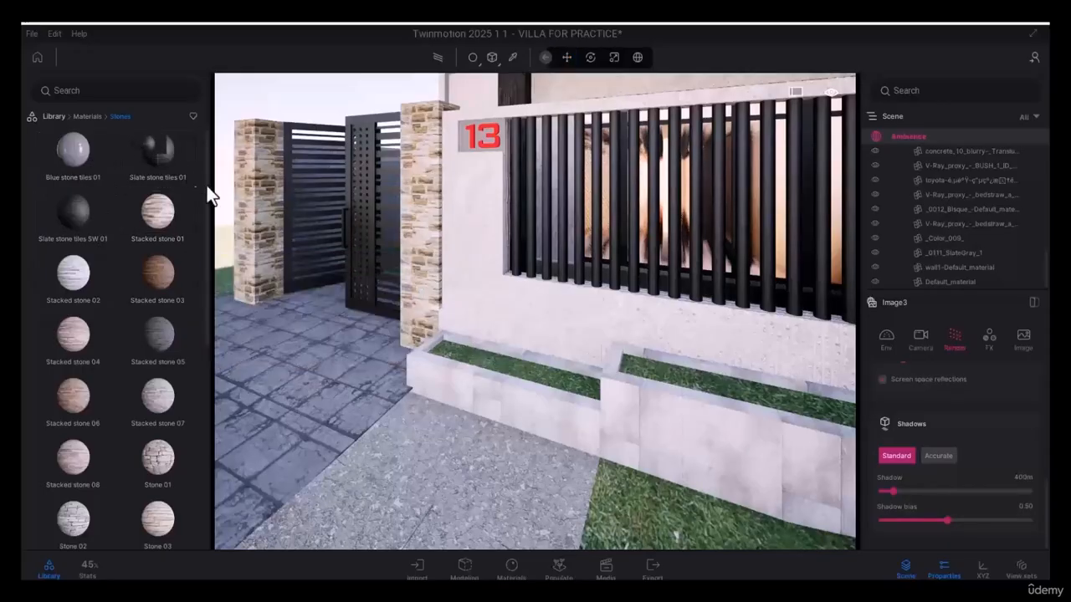
{"action": "left_click_drag", "start_coordinate": [207, 186], "coordinate": [634, 425]}
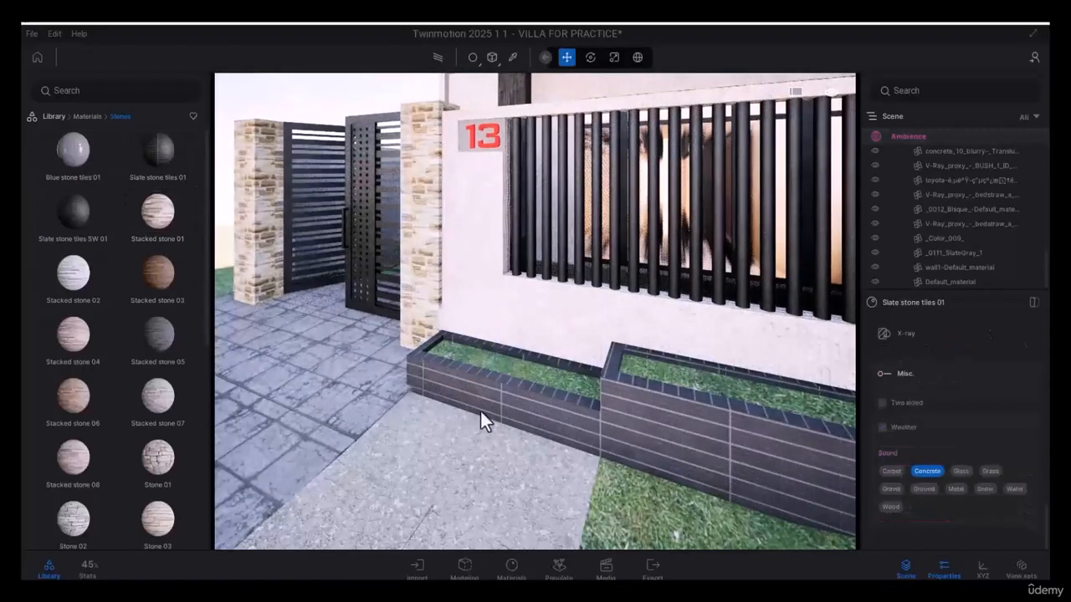
Set the triplanar mapping of Slate stone tiles 01 to World space and check the tile pattern on the planter walls.
{"action": "scroll", "coordinate": [459, 423], "scroll_direction": "up", "scroll_amount": 5}
{"action": "right_click_drag", "start_coordinate": [459, 423], "coordinate": [484, 379]}
{"action": "scroll", "coordinate": [484, 378], "scroll_direction": "up", "scroll_amount": 3}
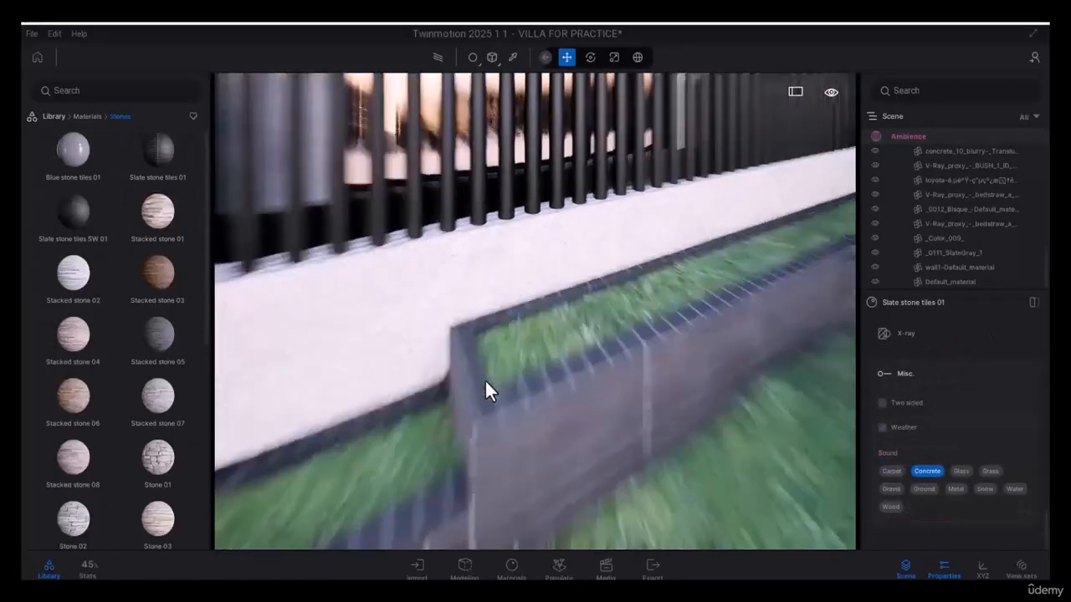
{"action": "scroll", "coordinate": [484, 379], "scroll_direction": "down", "scroll_amount": 3}
{"action": "scroll", "coordinate": [994, 390], "scroll_direction": "down", "scroll_amount": 5}
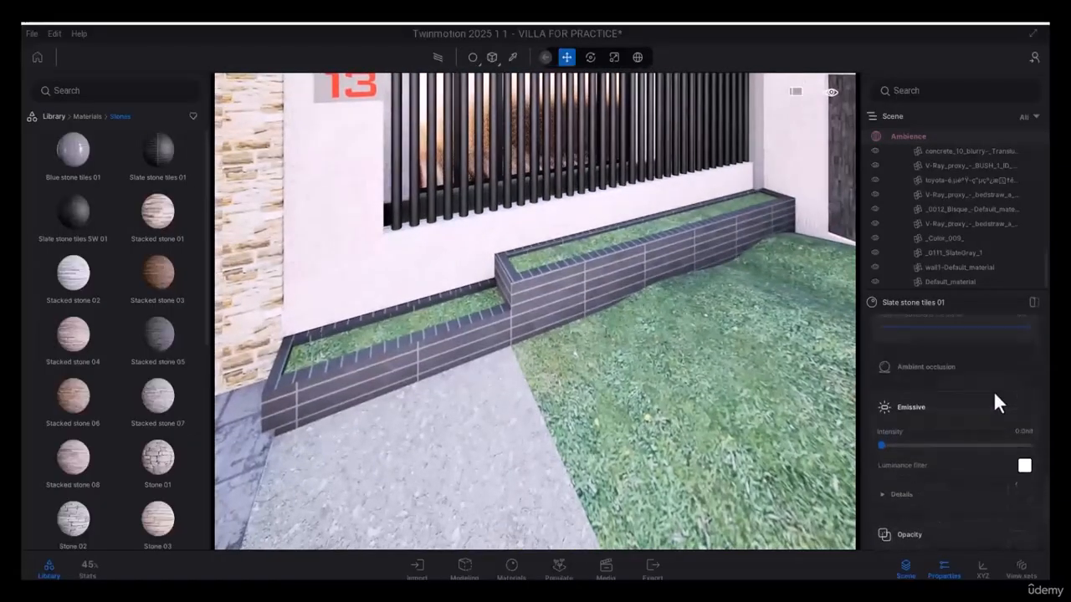
{"action": "scroll", "coordinate": [994, 391], "scroll_direction": "down", "scroll_amount": 6}
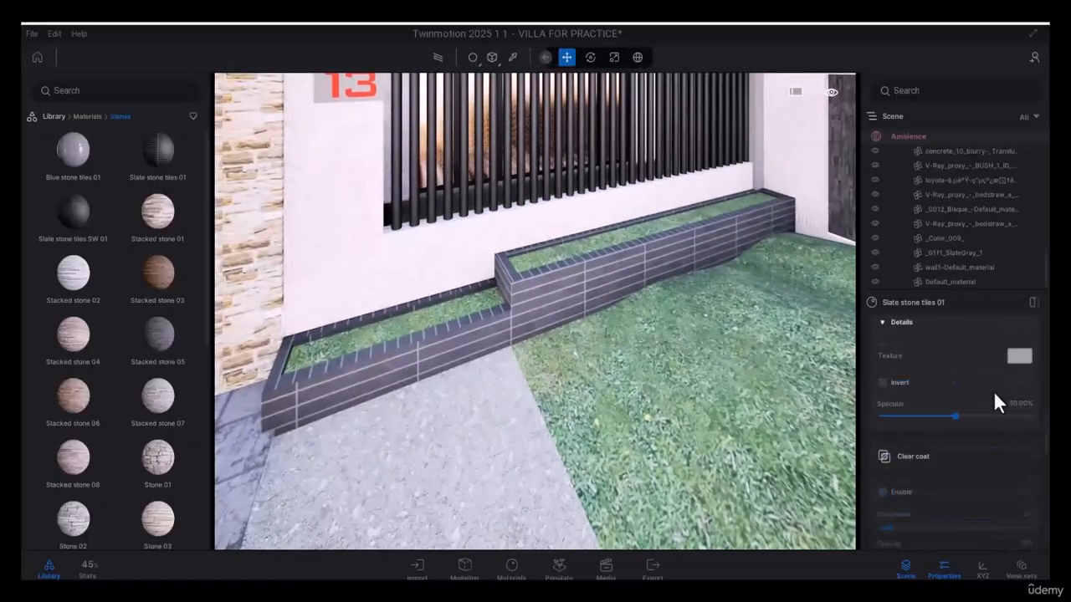
{"action": "scroll", "coordinate": [993, 391], "scroll_direction": "up", "scroll_amount": 8}
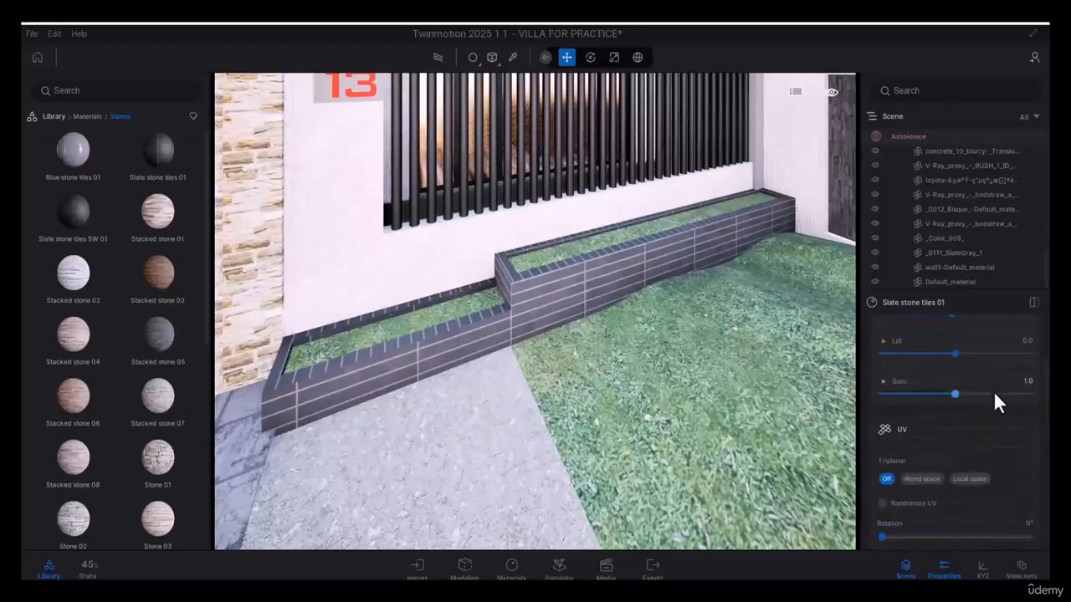
{"action": "left_click", "coordinate": [929, 477]}
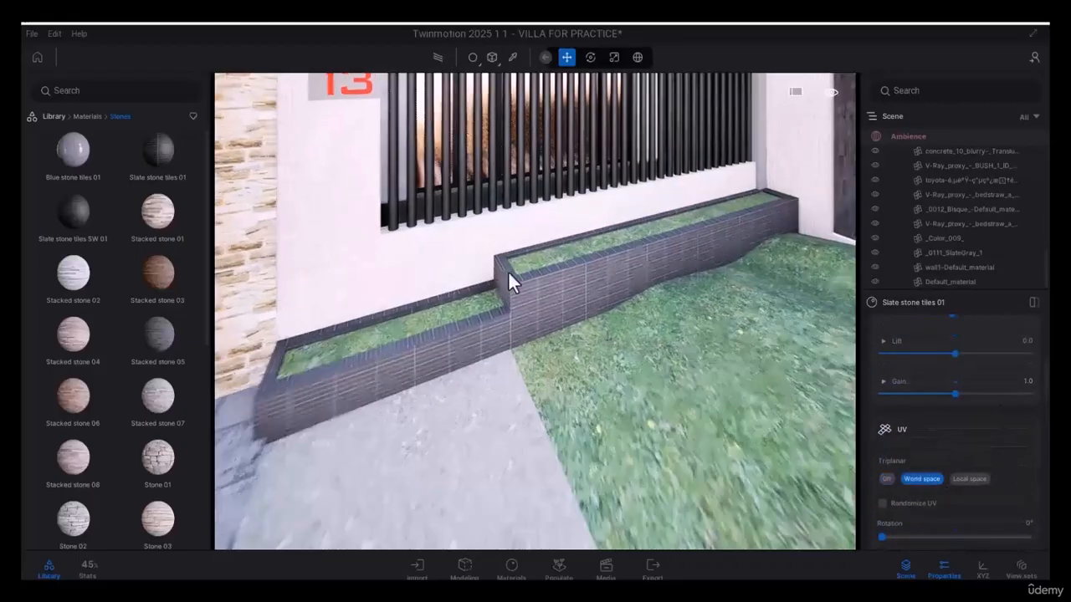
{"action": "scroll", "coordinate": [535, 310], "scroll_direction": "up", "scroll_amount": 5}
{"action": "scroll", "coordinate": [562, 366], "scroll_direction": "down", "scroll_amount": 3}
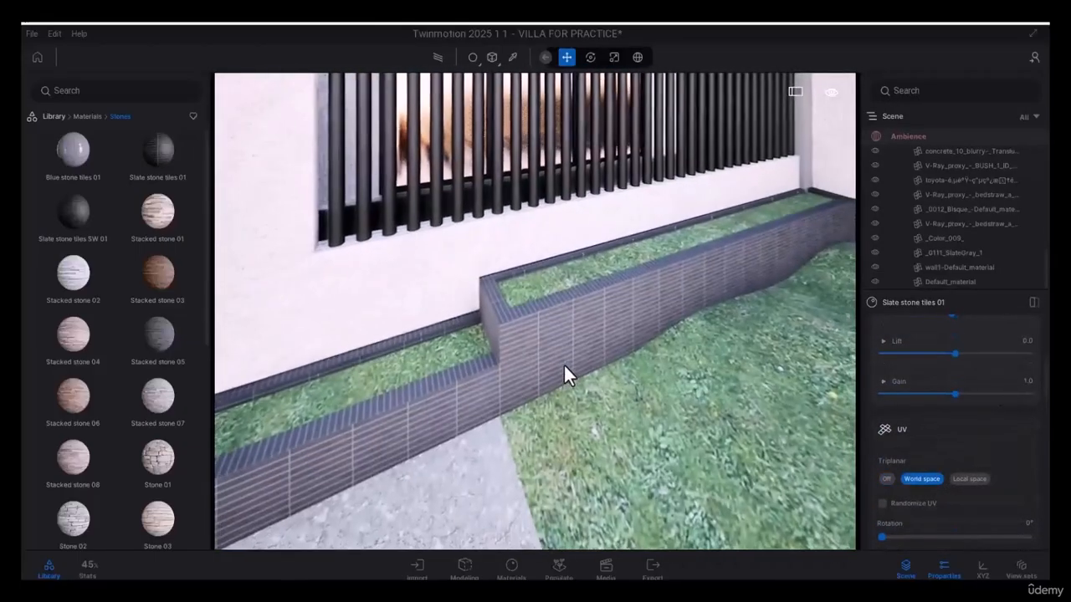
{"action": "scroll", "coordinate": [562, 364], "scroll_direction": "down", "scroll_amount": 4}
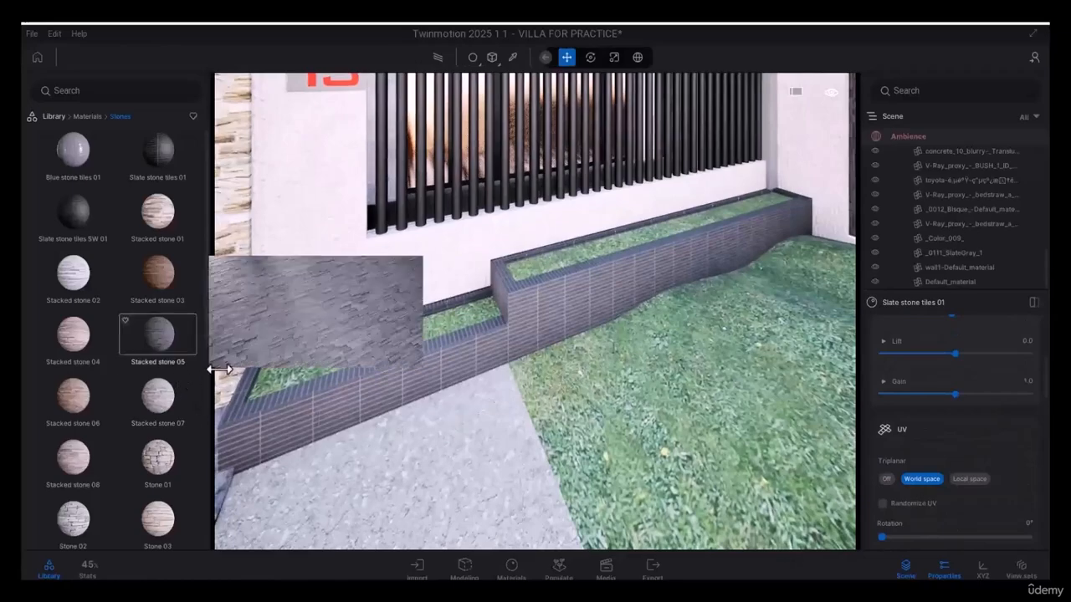
Try a UV rotation of 88° on Slate stone tiles 01 and restore it to 0°.
{"action": "left_click_drag", "start_coordinate": [882, 536], "coordinate": [918, 538]}
{"action": "scroll", "coordinate": [535, 322], "scroll_direction": "up", "scroll_amount": 3}
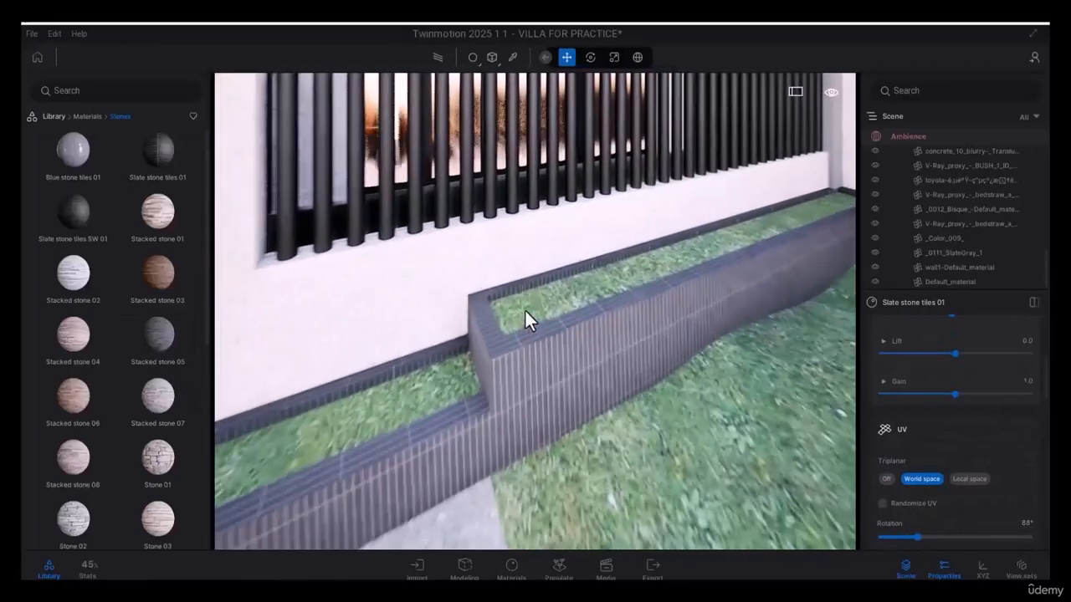
{"action": "left_click_drag", "start_coordinate": [918, 538], "coordinate": [820, 539]}
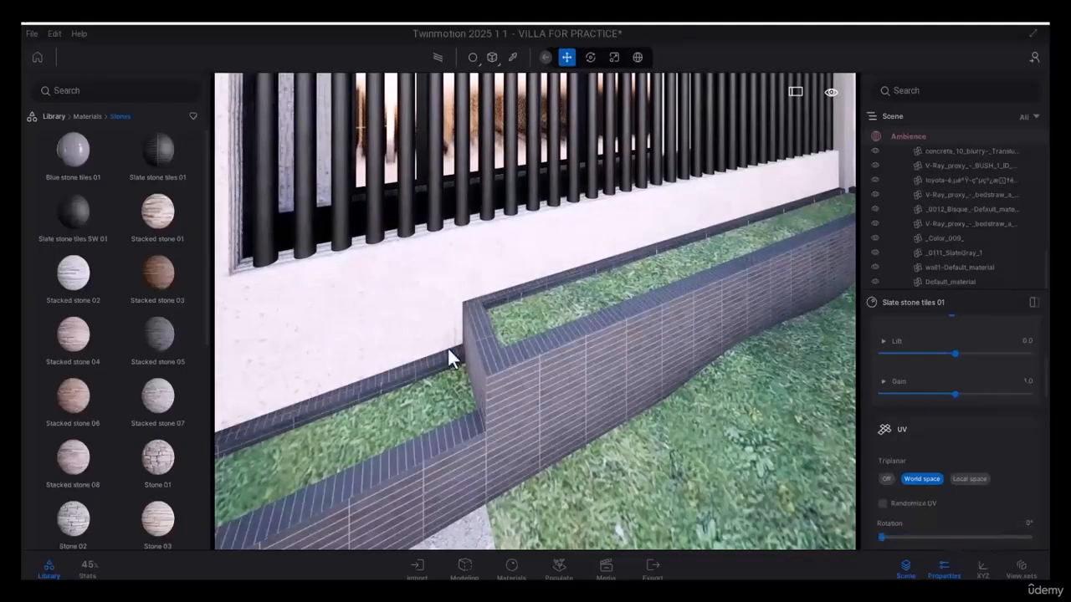
Set the UV scale of Slate stone tiles 01 to 1.79 and its offset X to -0.36.
{"action": "scroll", "coordinate": [509, 327], "scroll_direction": "down", "scroll_amount": 3}
{"action": "scroll", "coordinate": [931, 477], "scroll_direction": "down", "scroll_amount": 2}
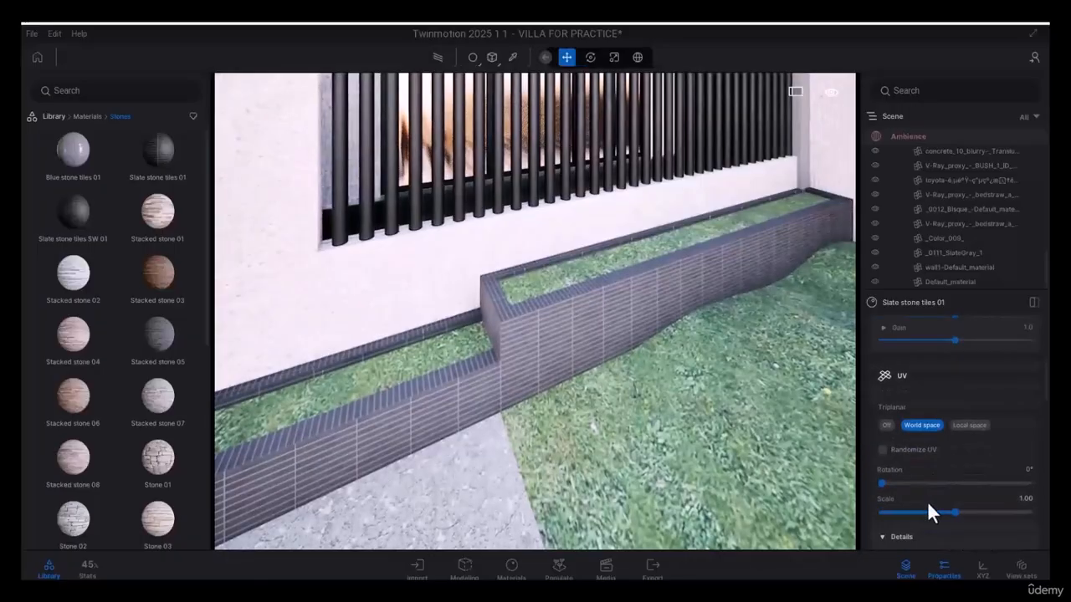
{"action": "left_click_drag", "start_coordinate": [954, 512], "coordinate": [960, 514]}
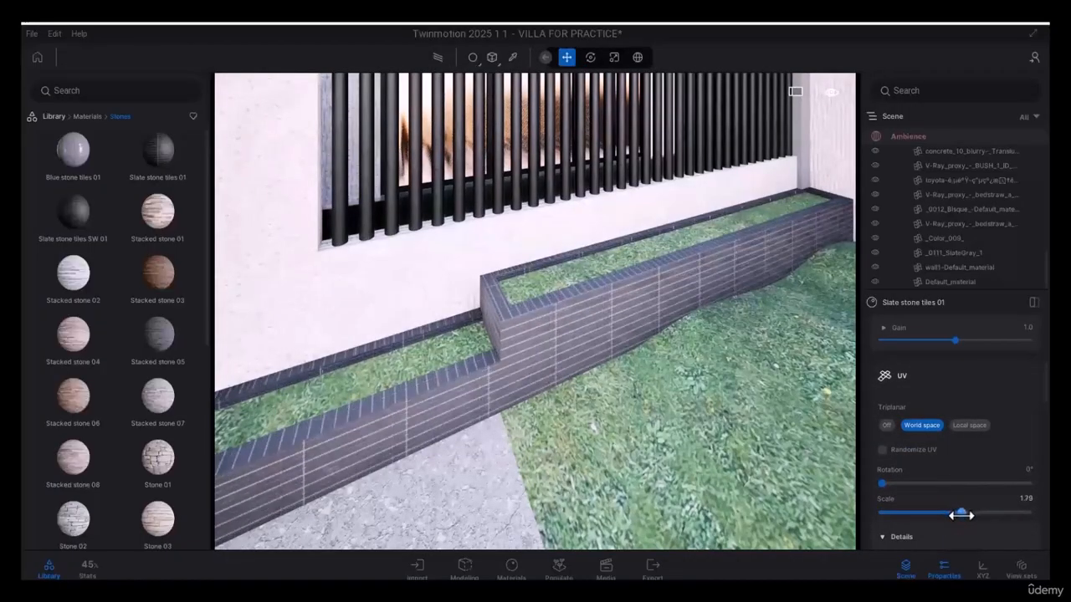
{"action": "scroll", "coordinate": [971, 449], "scroll_direction": "down", "scroll_amount": 6}
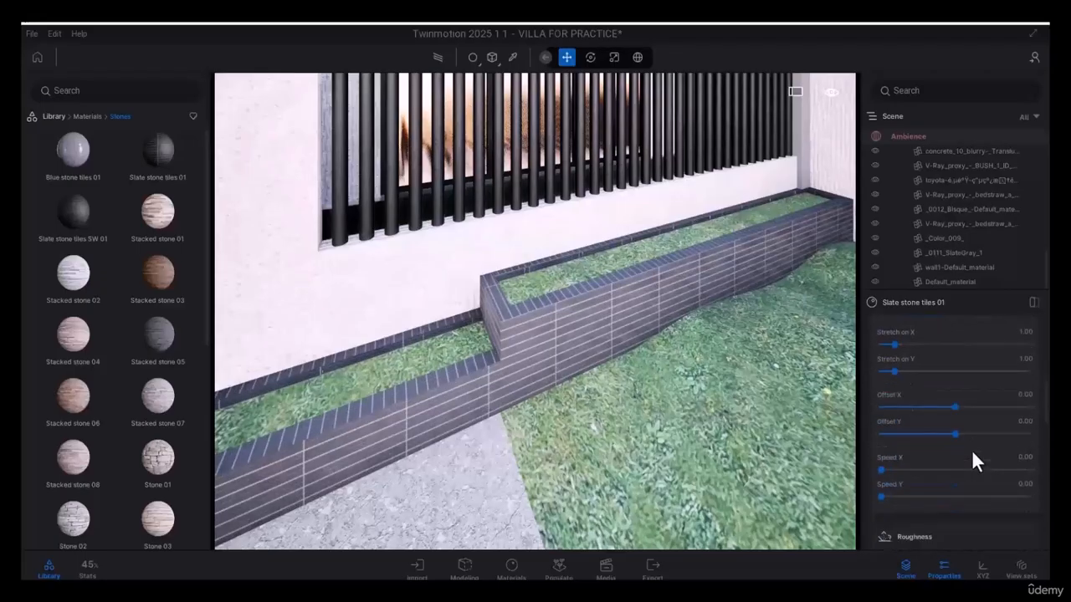
{"action": "left_click_drag", "start_coordinate": [951, 407], "coordinate": [951, 410]}
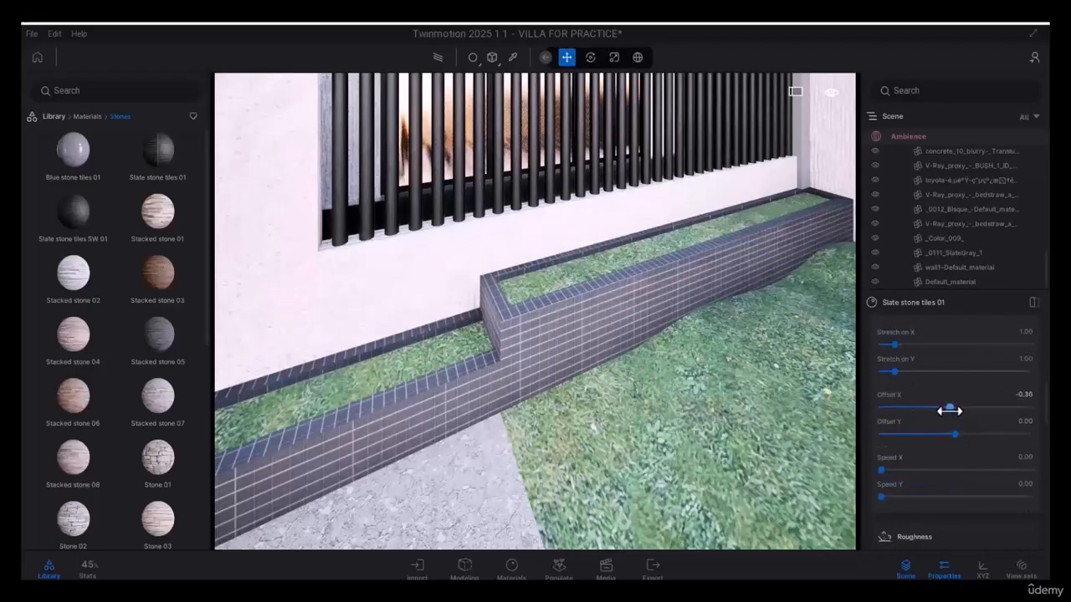
Set the UV stretch of Slate stone tiles 01 to 0.60 on X and 1.18 on Y.
{"action": "scroll", "coordinate": [607, 354], "scroll_direction": "down", "scroll_amount": 4}
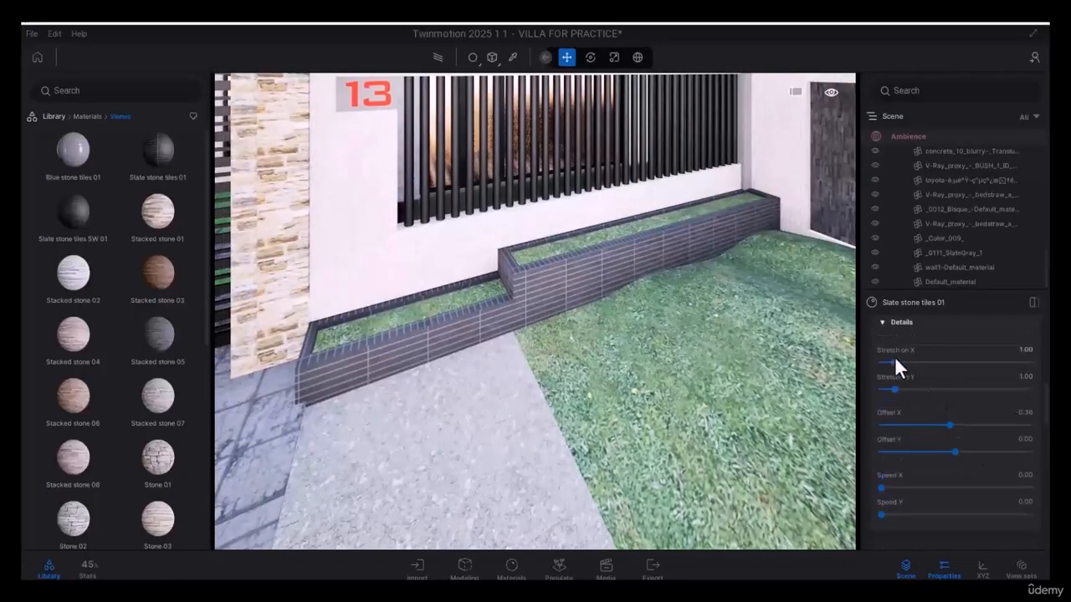
{"action": "mouse_move", "coordinate": [894, 362]}
{"action": "left_mouse_down"}
{"action": "mouse_move", "coordinate": [910, 363]}
{"action": "mouse_move", "coordinate": [897, 367]}
{"action": "left_mouse_up"}
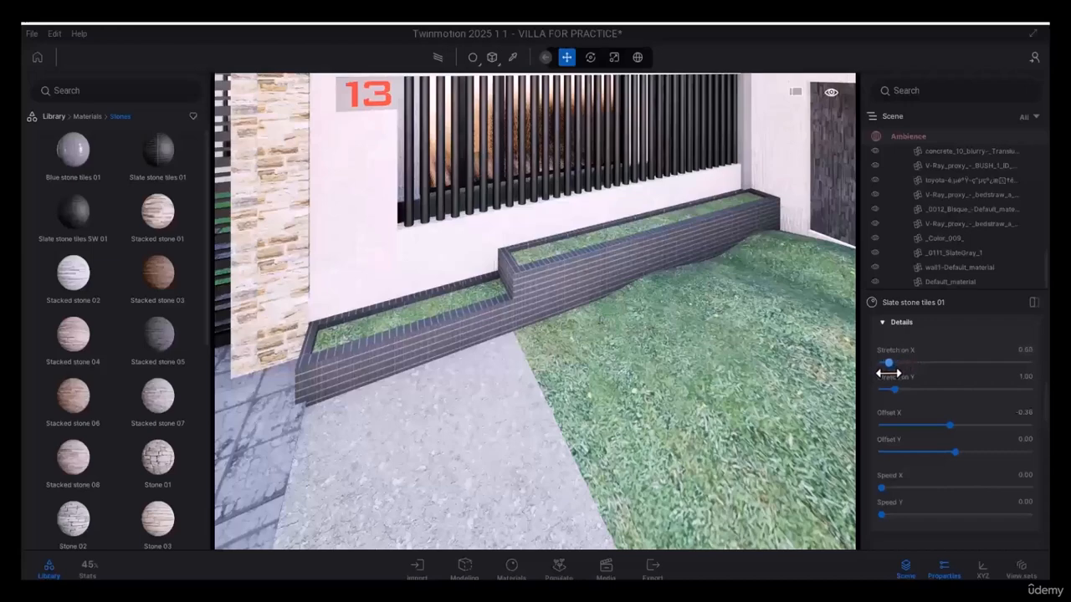
{"action": "left_click_drag", "start_coordinate": [893, 389], "coordinate": [896, 389]}
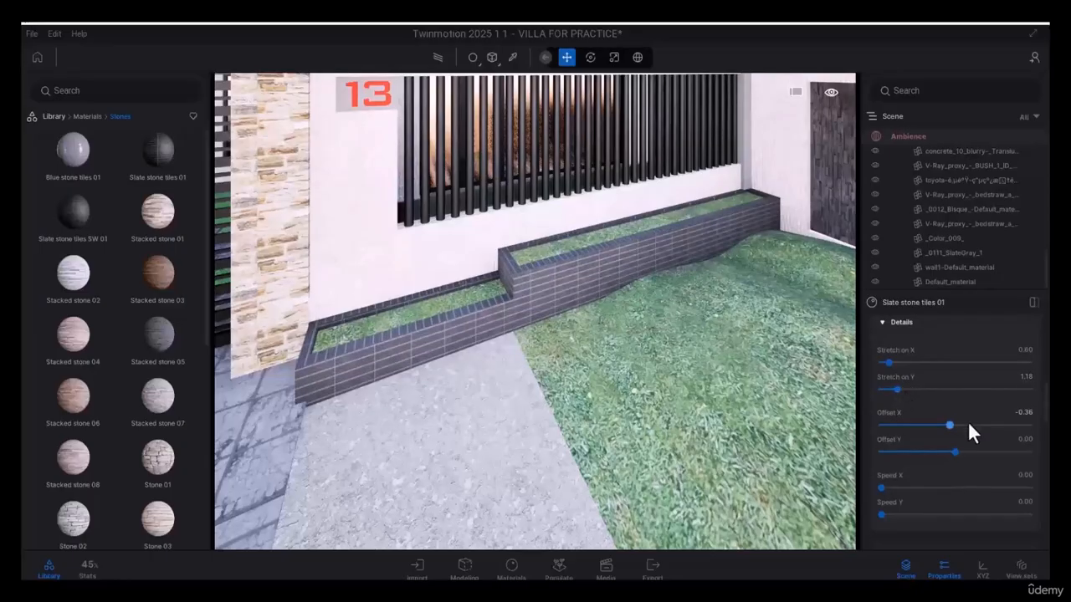
Set the grunge of Slate stone tiles 01 to 57% and inspect the planter walls up close.
{"action": "scroll", "coordinate": [968, 421], "scroll_direction": "down", "scroll_amount": 5}
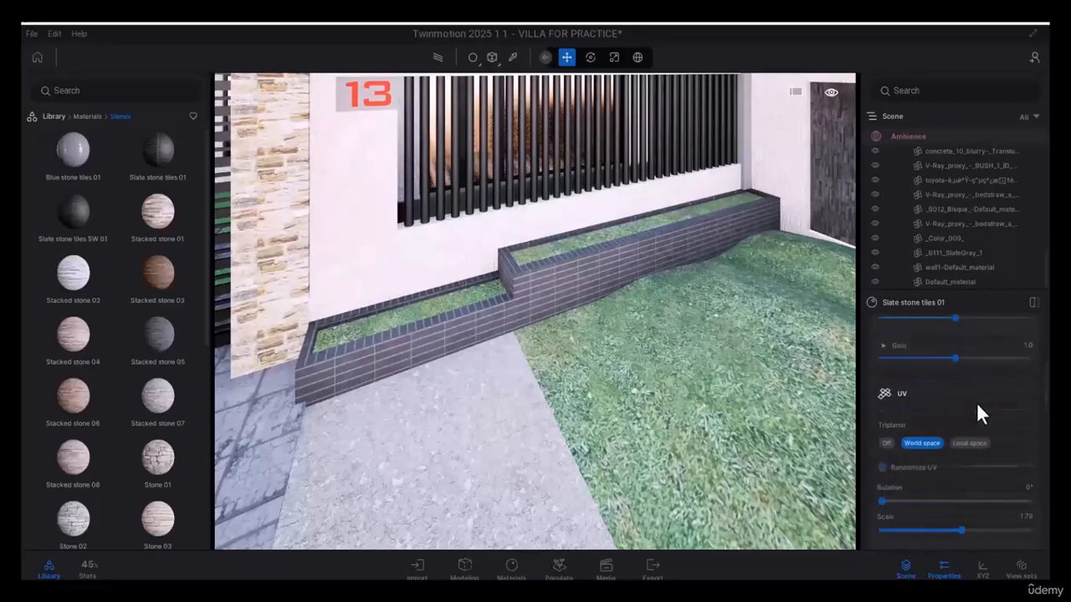
{"action": "scroll", "coordinate": [976, 402], "scroll_direction": "up", "scroll_amount": 4}
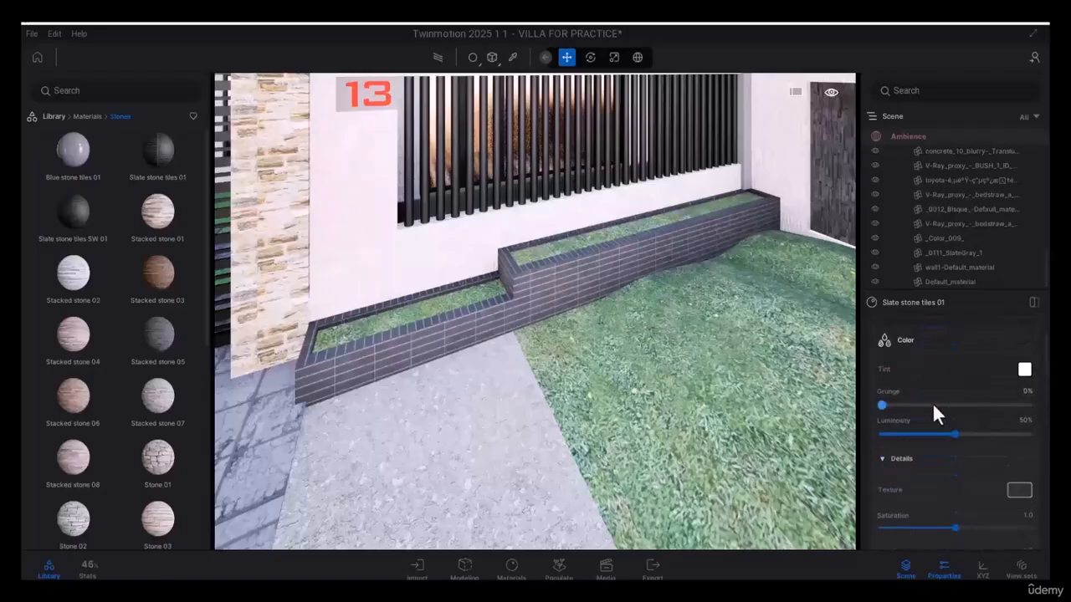
{"action": "left_click_drag", "start_coordinate": [881, 404], "coordinate": [980, 413]}
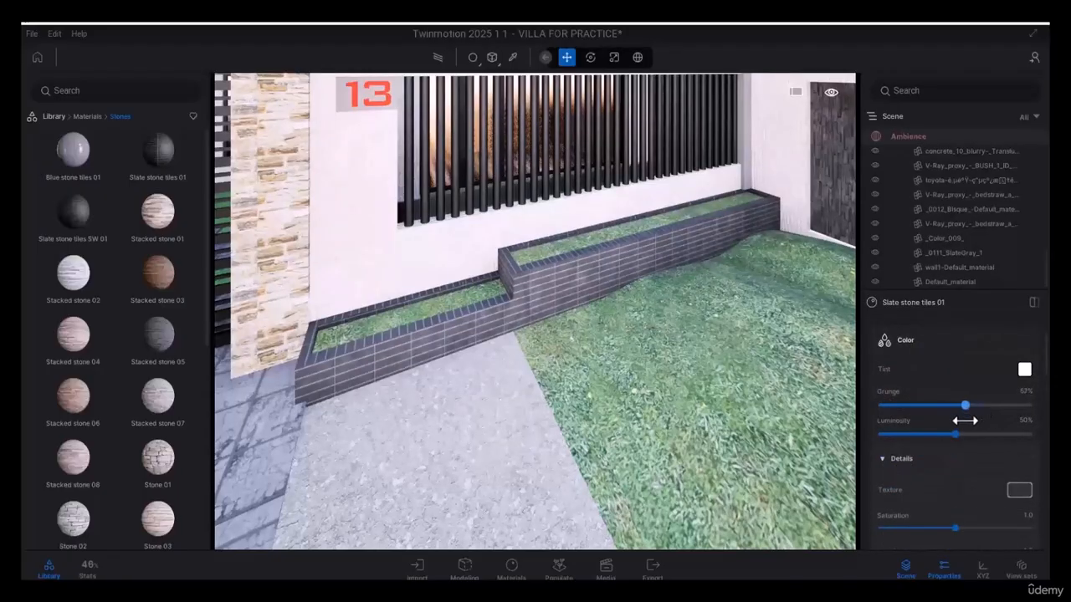
{"action": "key", "text": "w"}
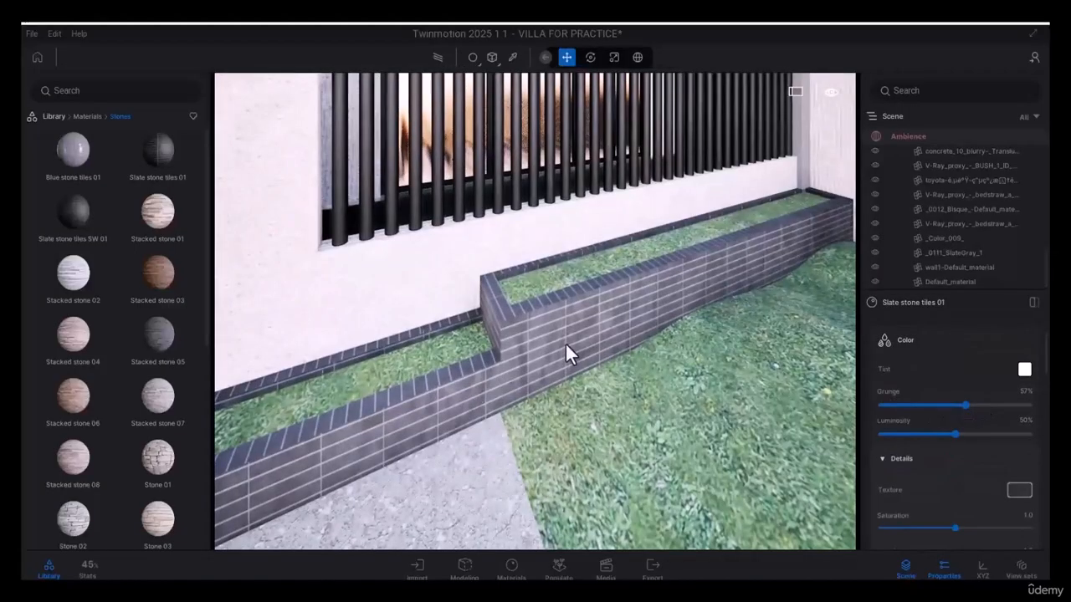
Open the saved Image3 view, select the front planter and preview the facade with the path tracer before switching it off.
{"action": "left_click", "coordinate": [605, 567]}
{"action": "left_click", "coordinate": [398, 433]}
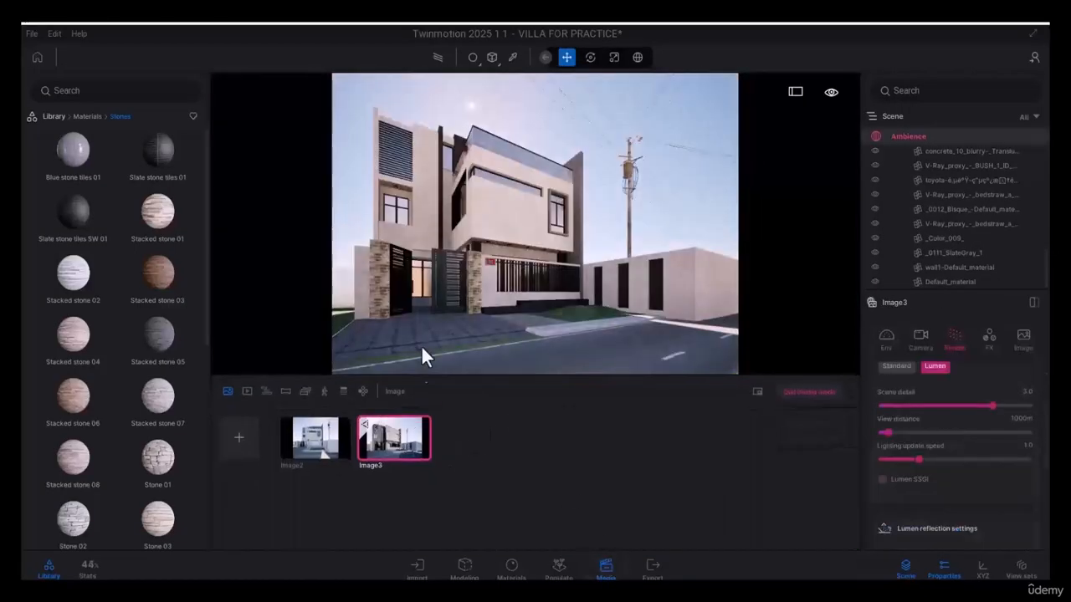
{"action": "left_click", "coordinate": [517, 319]}
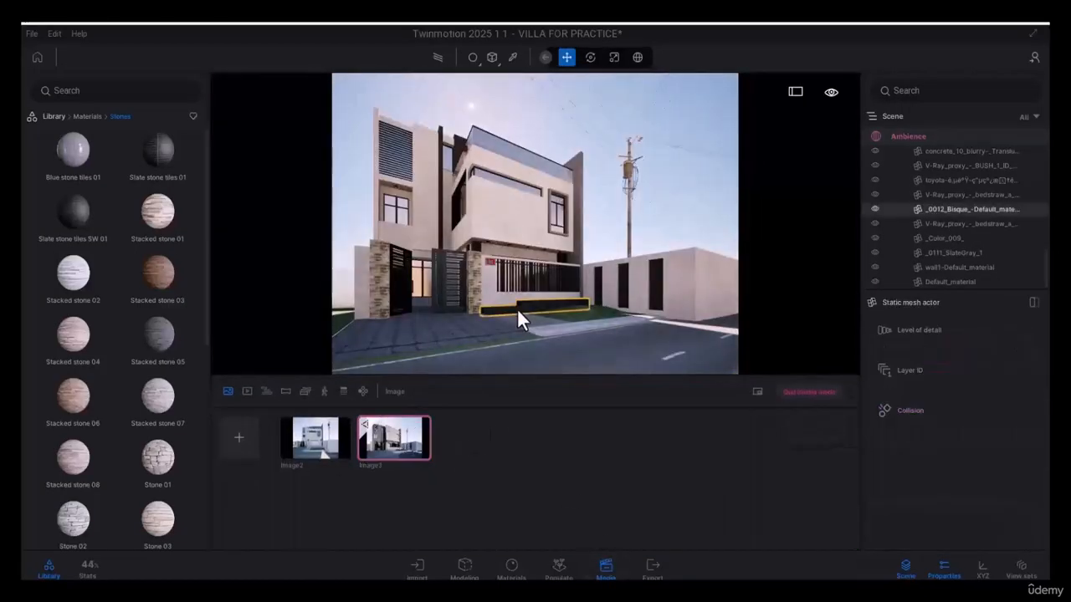
{"action": "left_click", "coordinate": [437, 57]}
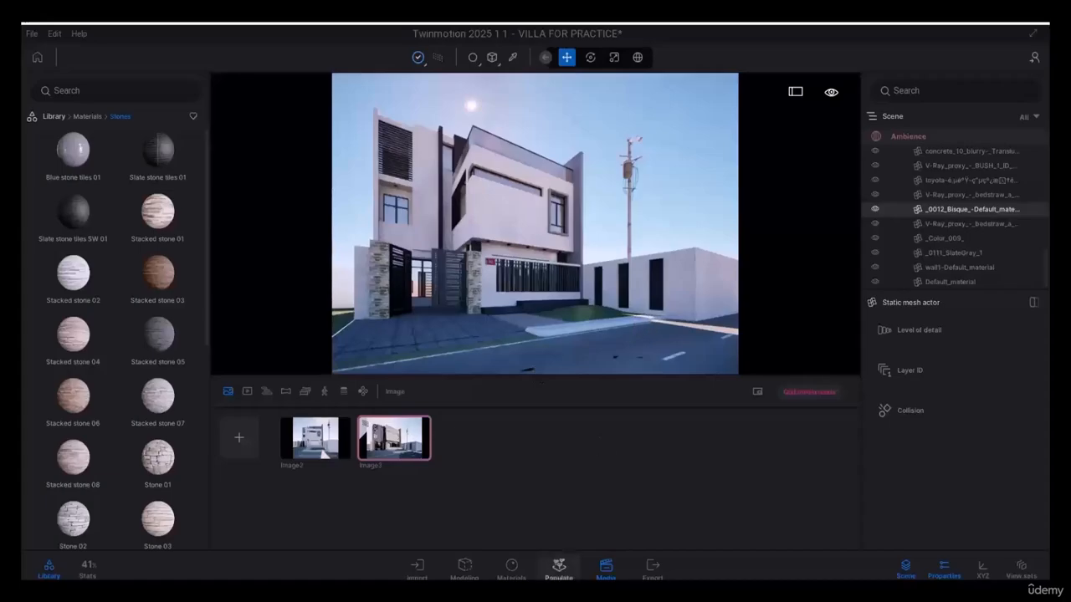
{"action": "left_click", "coordinate": [606, 569]}
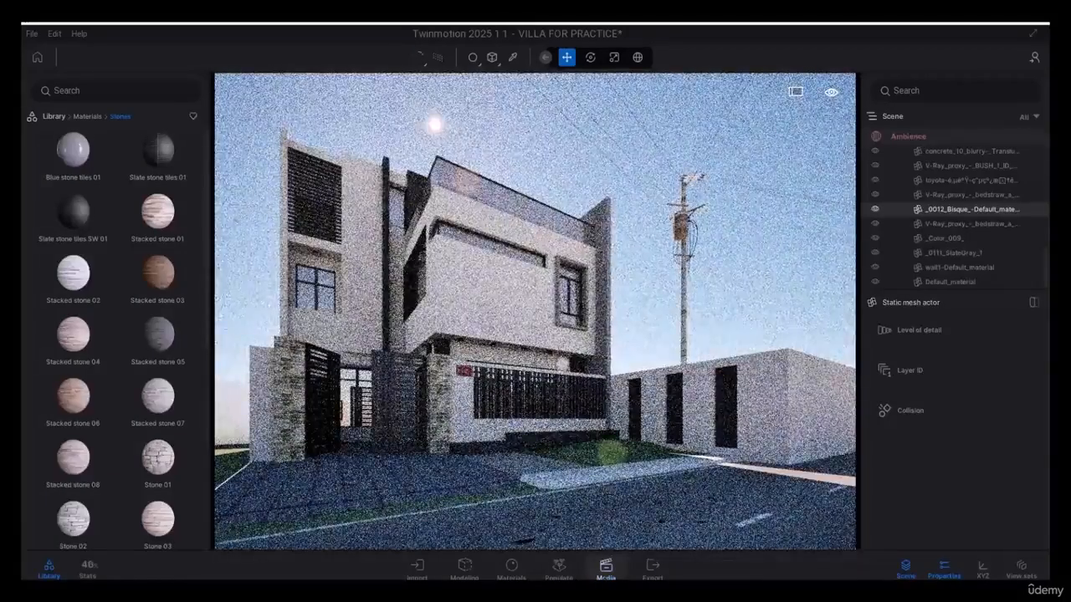
{"action": "left_click", "coordinate": [440, 58]}
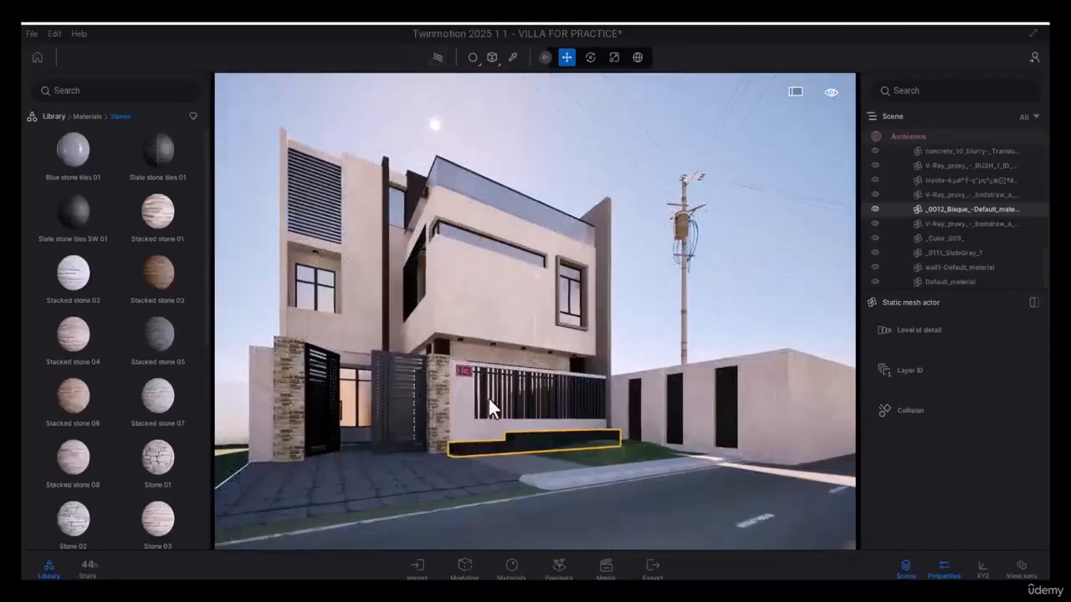
Try the Stone 03, Stone 01 and Stone 02 materials on the driveway in front of the gate.
{"action": "scroll", "coordinate": [529, 431], "scroll_direction": "up", "scroll_amount": 3}
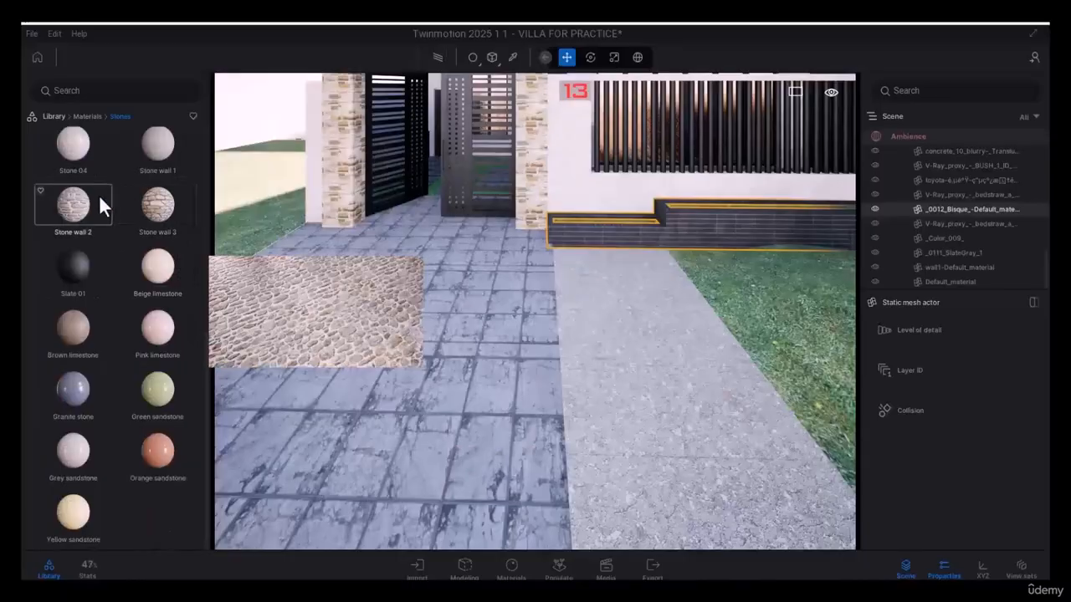
{"action": "scroll", "coordinate": [126, 197], "scroll_direction": "up", "scroll_amount": 1}
{"action": "scroll", "coordinate": [134, 191], "scroll_direction": "up", "scroll_amount": 1}
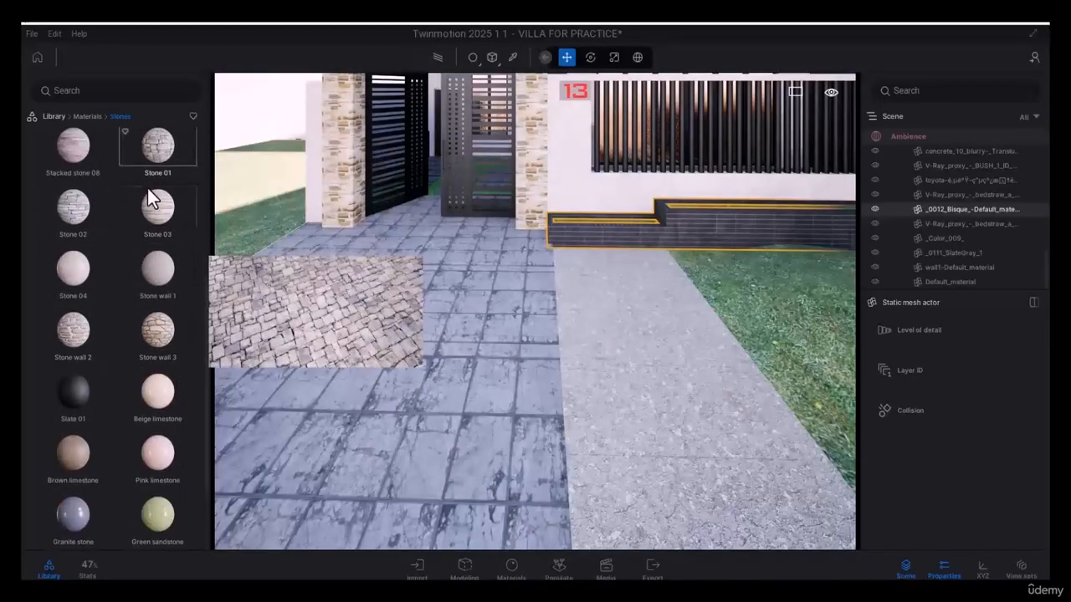
{"action": "left_click_drag", "start_coordinate": [153, 208], "coordinate": [390, 311]}
{"action": "left_click_drag", "start_coordinate": [162, 164], "coordinate": [324, 295]}
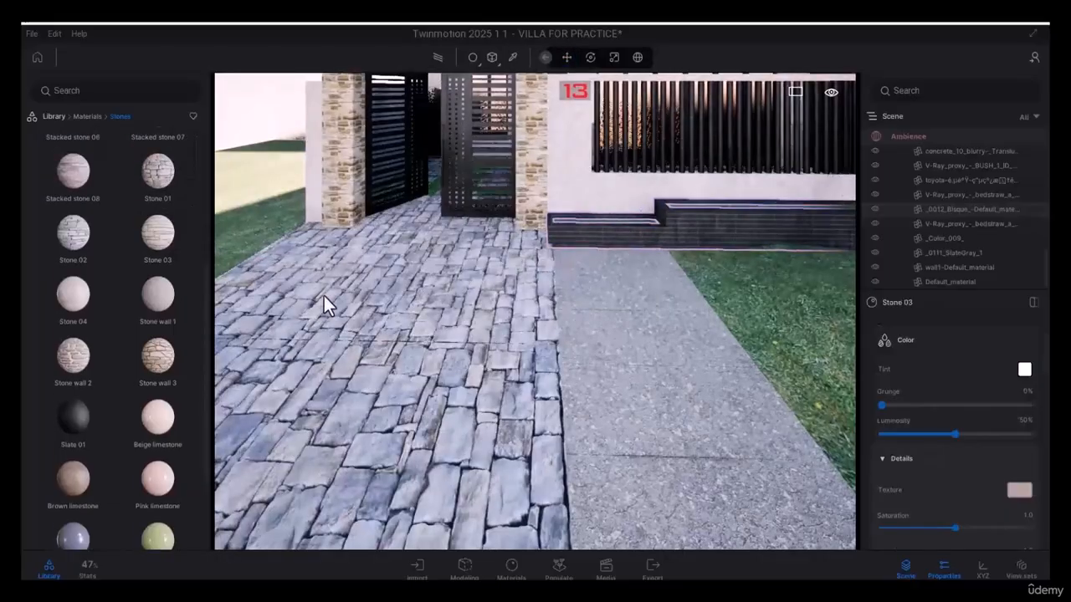
{"action": "scroll", "coordinate": [398, 331], "scroll_direction": "up", "scroll_amount": 2}
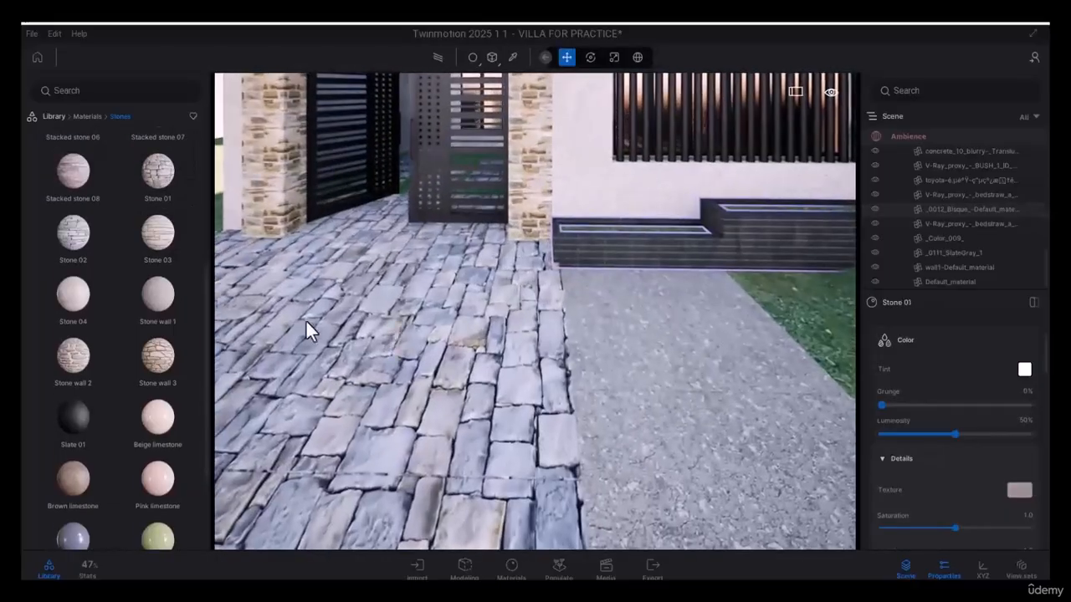
{"action": "left_click_drag", "start_coordinate": [53, 239], "coordinate": [284, 320]}
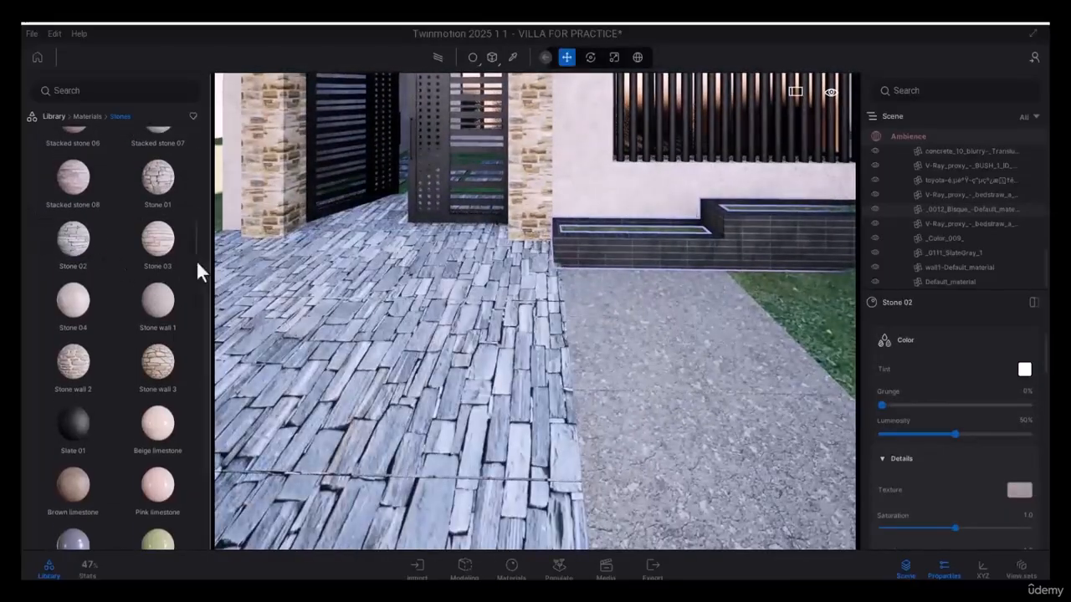
Try the Stacked stone 05 and Stacked stone 04 materials on the driveway.
{"action": "scroll", "coordinate": [173, 267], "scroll_direction": "up", "scroll_amount": 3}
{"action": "mouse_move", "coordinate": [157, 199]}
{"action": "left_click_drag", "start_coordinate": [156, 199], "coordinate": [321, 296]}
{"action": "mouse_move", "coordinate": [69, 216]}
{"action": "left_click_drag", "start_coordinate": [69, 216], "coordinate": [279, 286]}
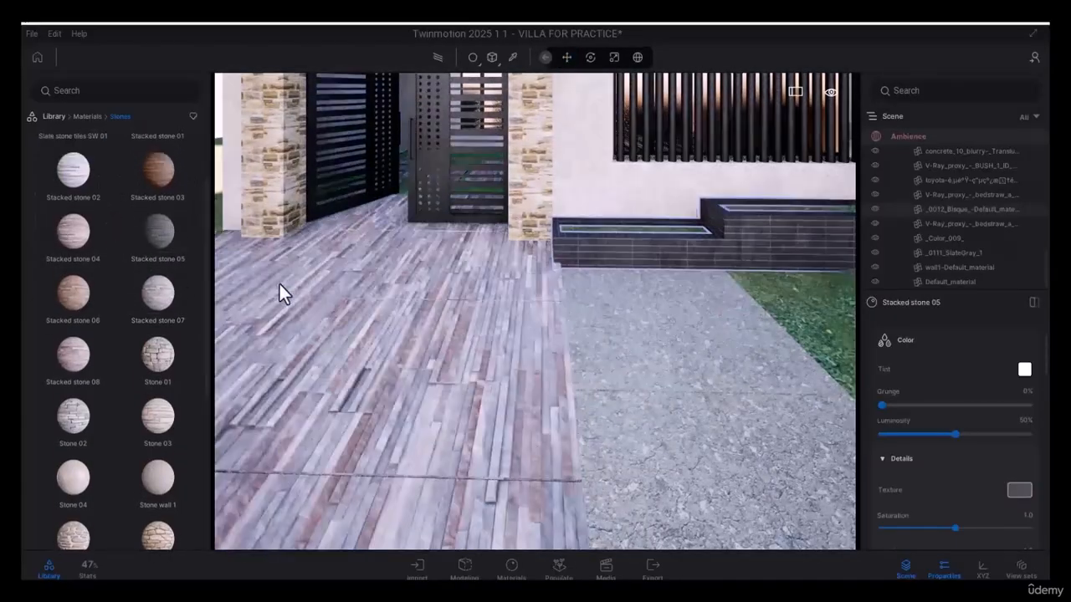
{"action": "scroll", "coordinate": [126, 195], "scroll_direction": "up", "scroll_amount": 1}
{"action": "left_click_drag", "start_coordinate": [197, 214], "coordinate": [281, 262]}
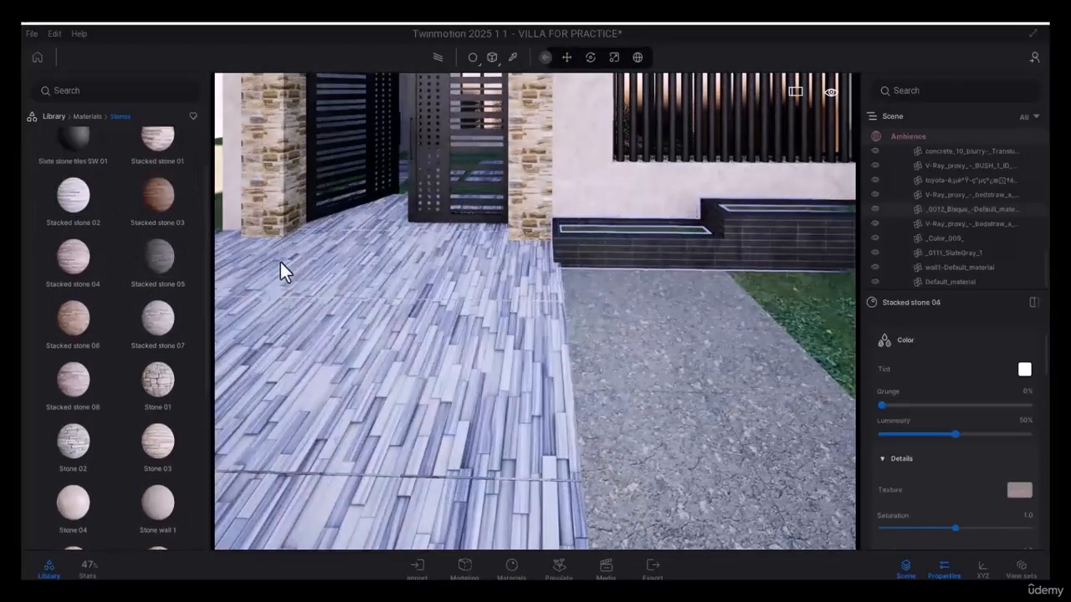
Apply the Blue stone tiles 01 material to the driveway and check its pattern up close.
{"action": "scroll", "coordinate": [163, 196], "scroll_direction": "up", "scroll_amount": 2}
{"action": "mouse_move", "coordinate": [72, 155]}
{"action": "left_click_drag", "start_coordinate": [72, 154], "coordinate": [473, 282]}
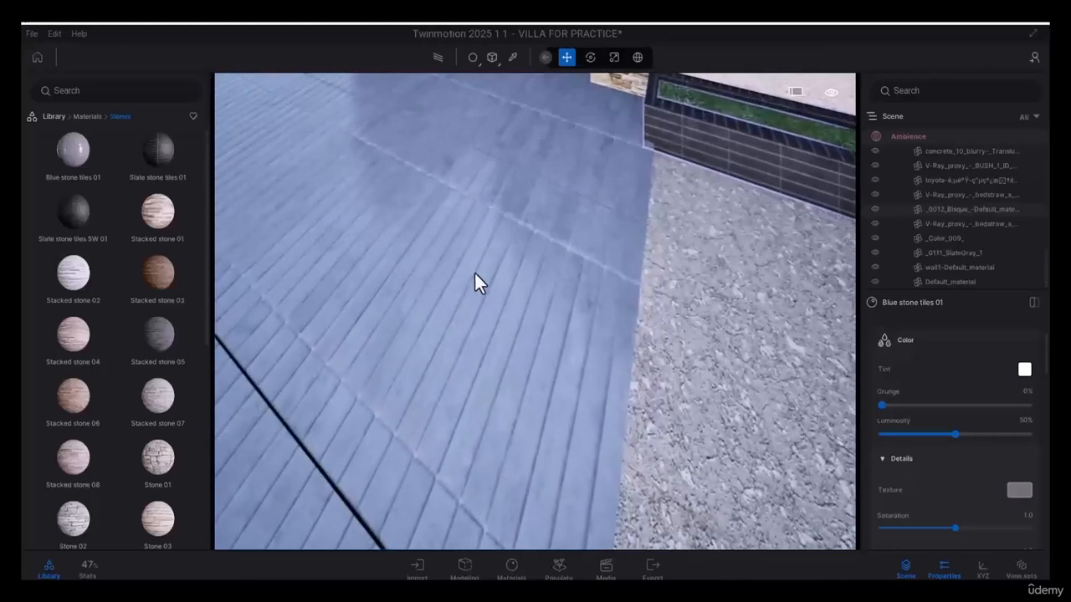
{"action": "left_click_drag", "start_coordinate": [528, 246], "coordinate": [529, 237]}
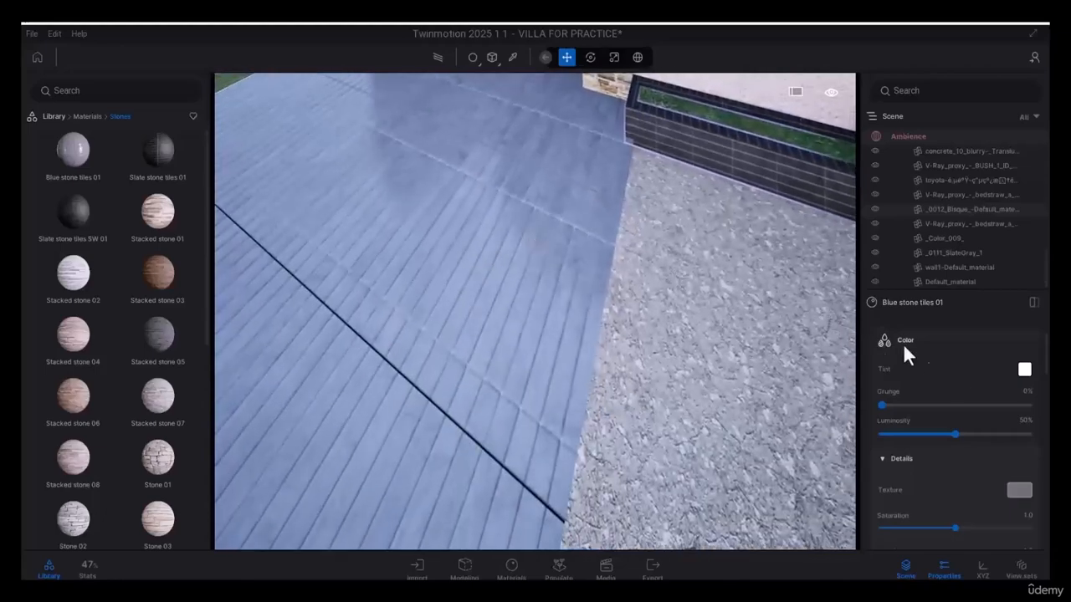
Set the UV mapping of Blue stone tiles 01 to World space triplanar with scale 2.51 and rotation 90°.
{"action": "scroll", "coordinate": [986, 430], "scroll_direction": "up", "scroll_amount": 3}
{"action": "scroll", "coordinate": [987, 435], "scroll_direction": "down", "scroll_amount": 5}
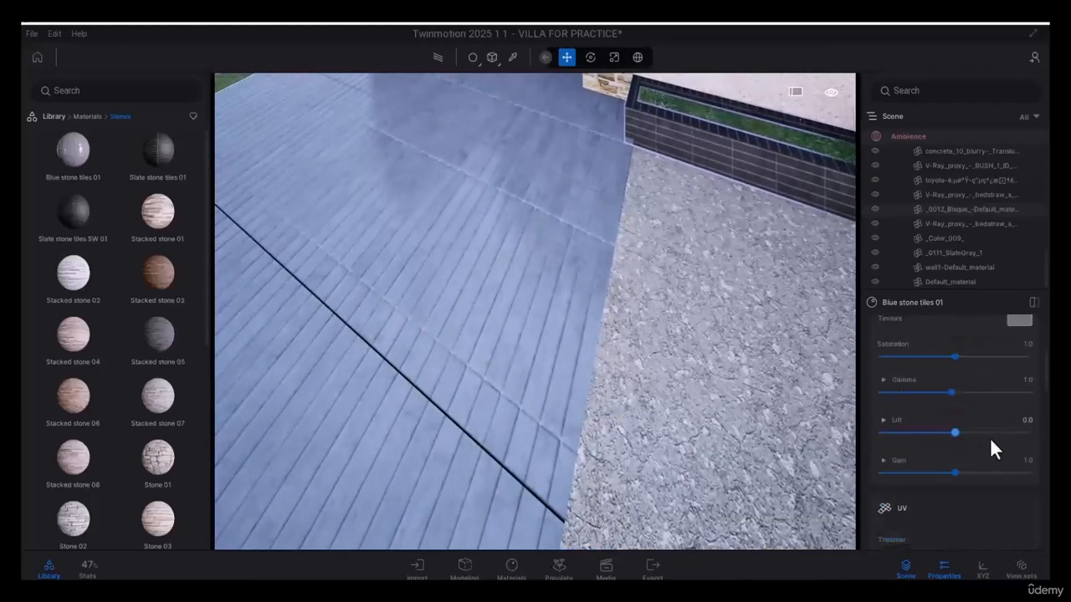
{"action": "left_click", "coordinate": [934, 449]}
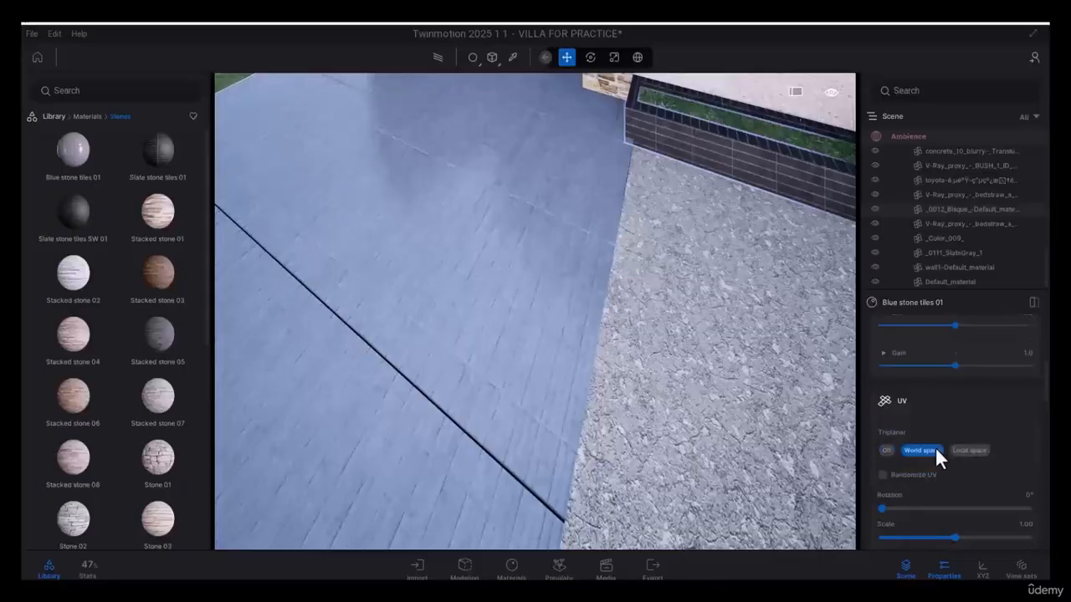
{"action": "left_click_drag", "start_coordinate": [954, 537], "coordinate": [967, 538]}
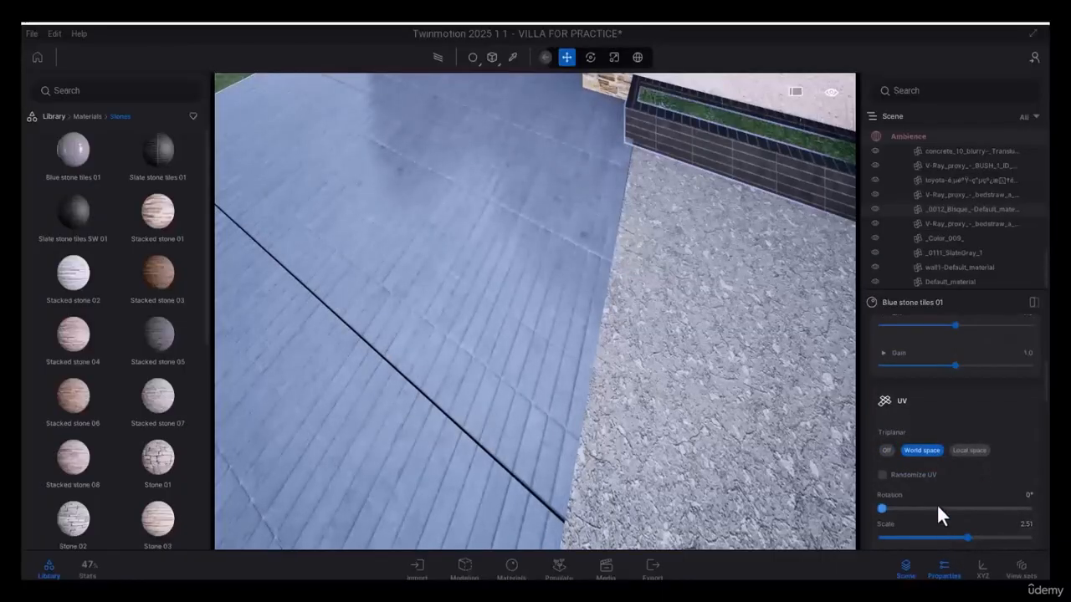
{"action": "left_click", "coordinate": [1027, 495]}
{"action": "type", "text": "90"}
{"action": "key", "text": "Return"}
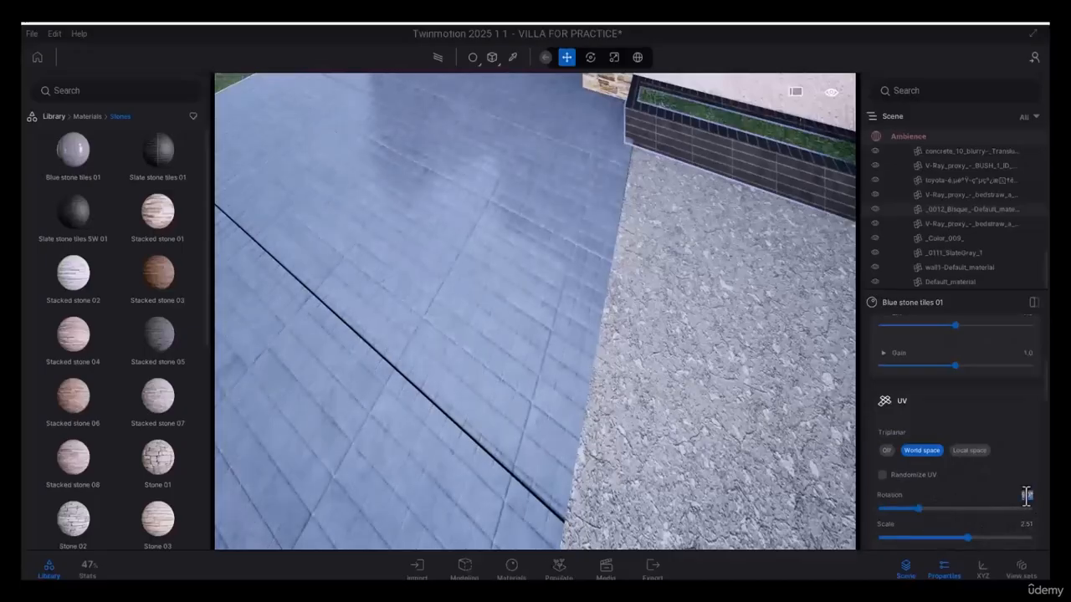
Set the grunge of Blue stone tiles 01 on the driveway to 46%.
{"action": "scroll", "coordinate": [691, 367], "scroll_direction": "down", "scroll_amount": 10}
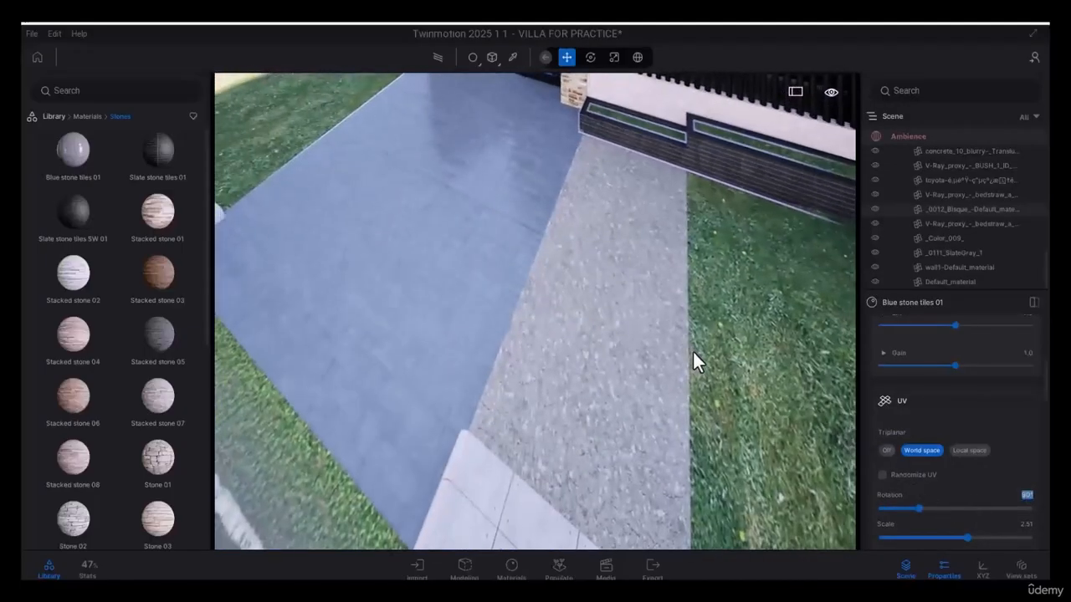
{"action": "left_click_drag", "start_coordinate": [478, 311], "coordinate": [391, 446]}
{"action": "scroll", "coordinate": [995, 387], "scroll_direction": "up", "scroll_amount": 5}
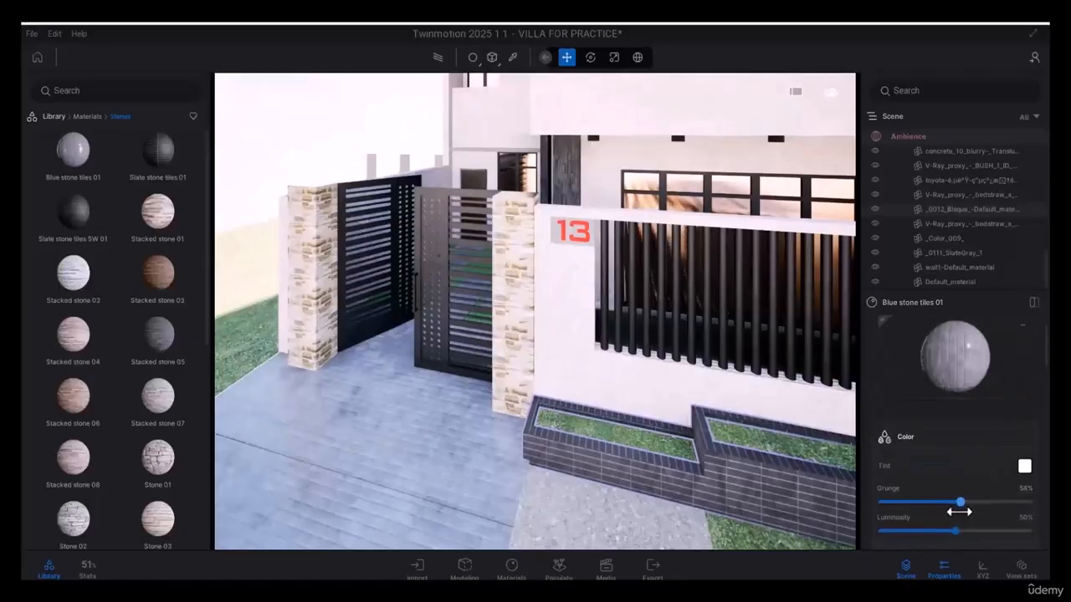
{"action": "left_click_drag", "start_coordinate": [470, 327], "coordinate": [461, 365]}
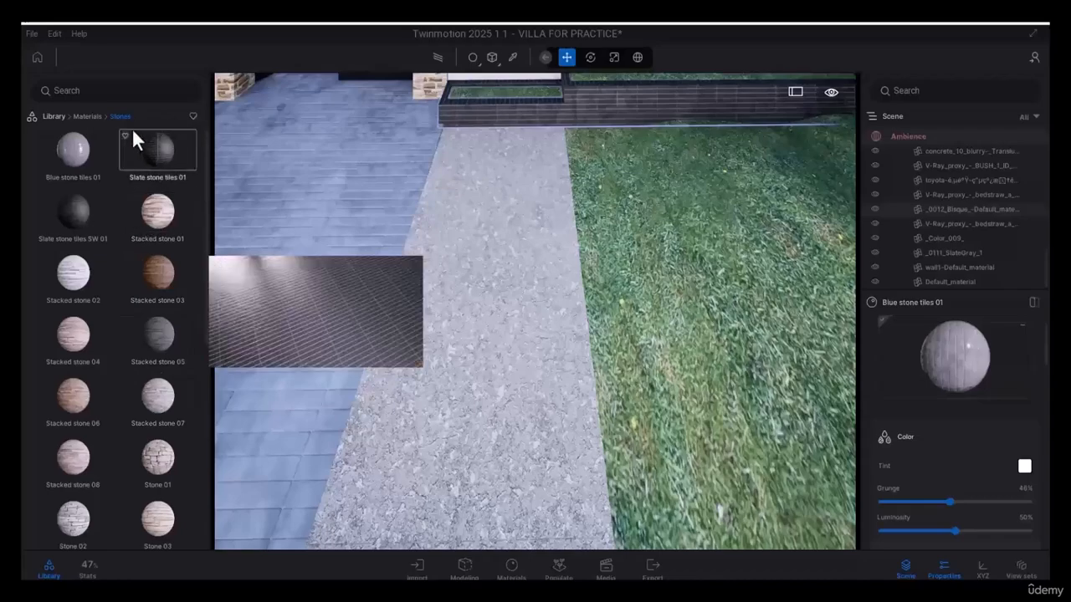
Apply the Stone 01 material to the walkway slabs beside the lawn, including the far end next to the planter.
{"action": "mouse_move", "coordinate": [184, 456]}
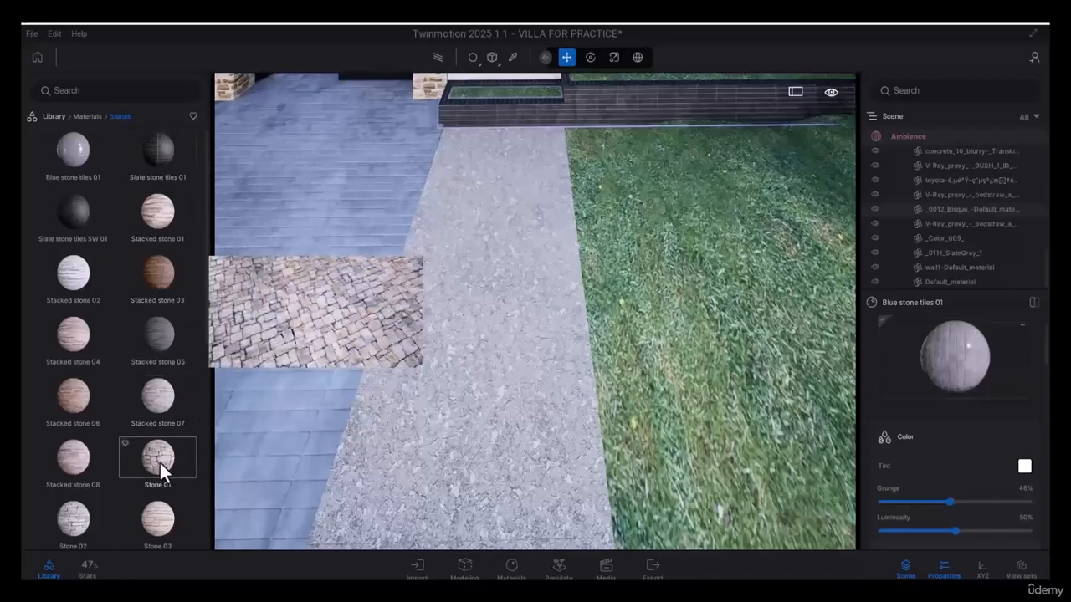
{"action": "left_click_drag", "start_coordinate": [160, 463], "coordinate": [445, 461]}
{"action": "left_click", "coordinate": [446, 460]}
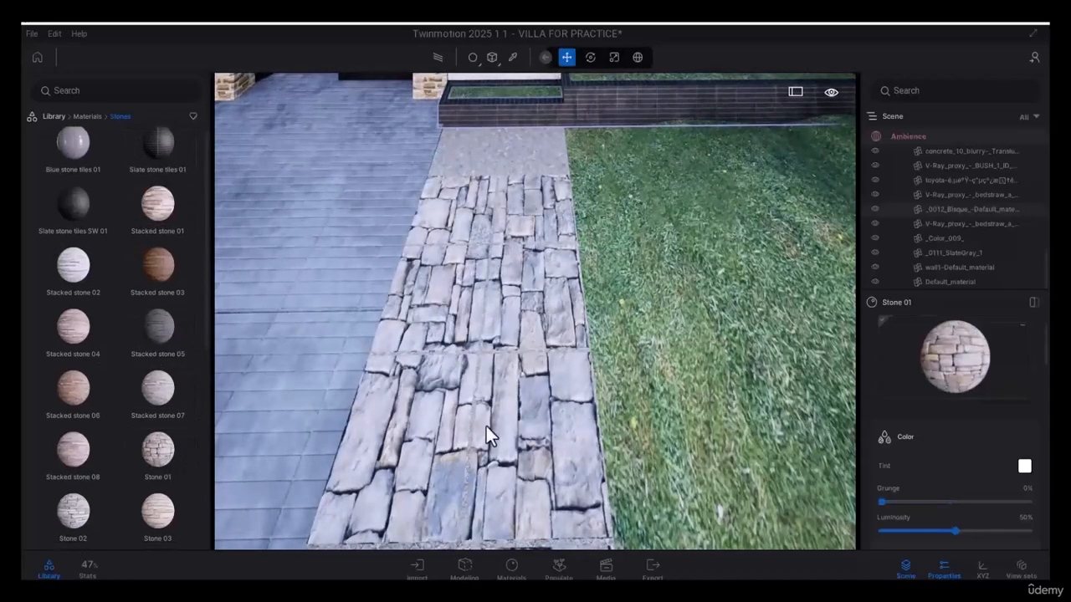
{"action": "left_click_drag", "start_coordinate": [162, 444], "coordinate": [494, 158]}
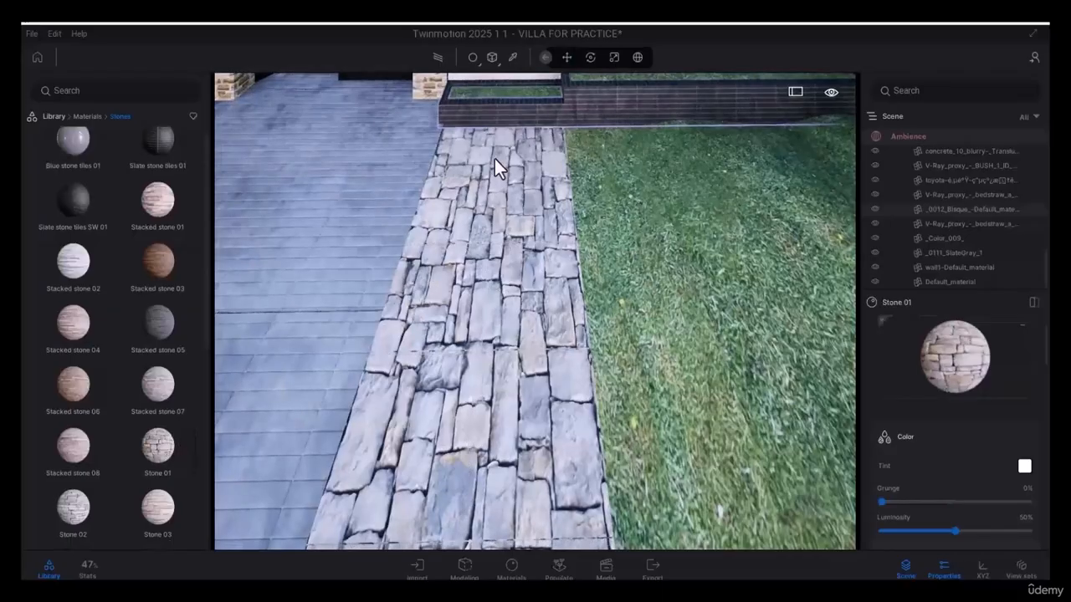
{"action": "left_click", "coordinate": [501, 246]}
Try World space triplanar on the walkway's far end by the planter, and settle on Local space.
{"action": "scroll", "coordinate": [501, 248], "scroll_direction": "down", "scroll_amount": 1}
{"action": "scroll", "coordinate": [984, 472], "scroll_direction": "down", "scroll_amount": 5}
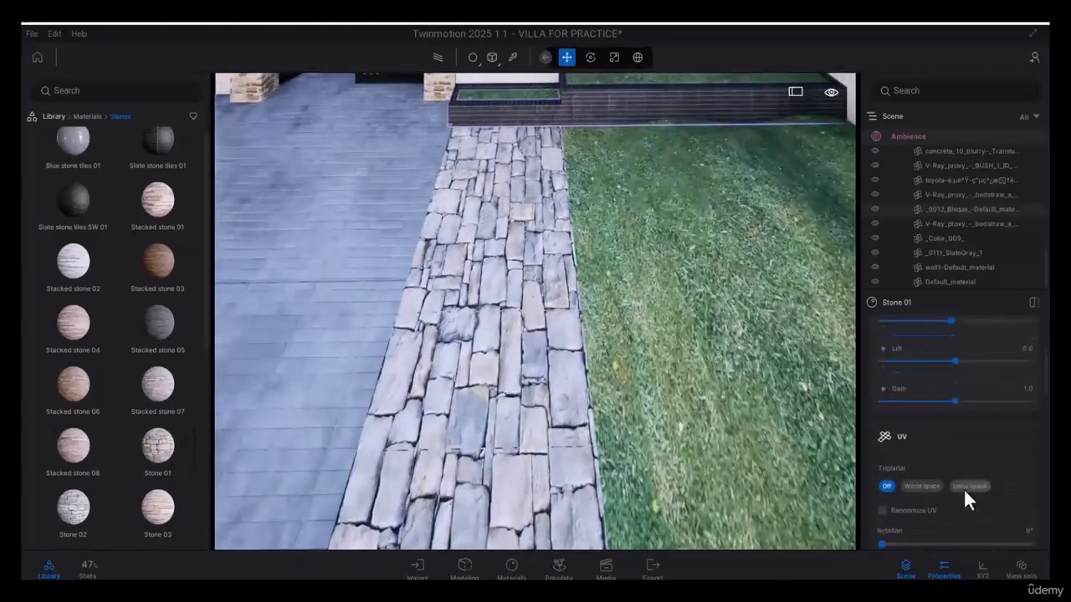
{"action": "left_click", "coordinate": [916, 481]}
{"action": "left_click", "coordinate": [978, 486]}
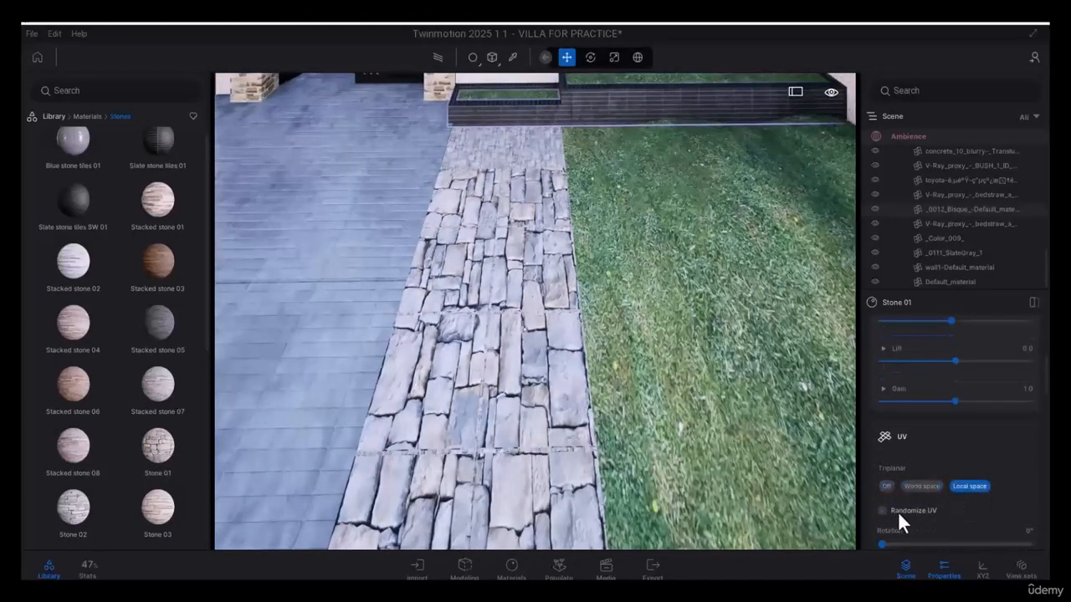
Pick the Stone 01 material of the main walkway slabs and set its triplanar mapping to Local space.
{"action": "left_click", "coordinate": [516, 286]}
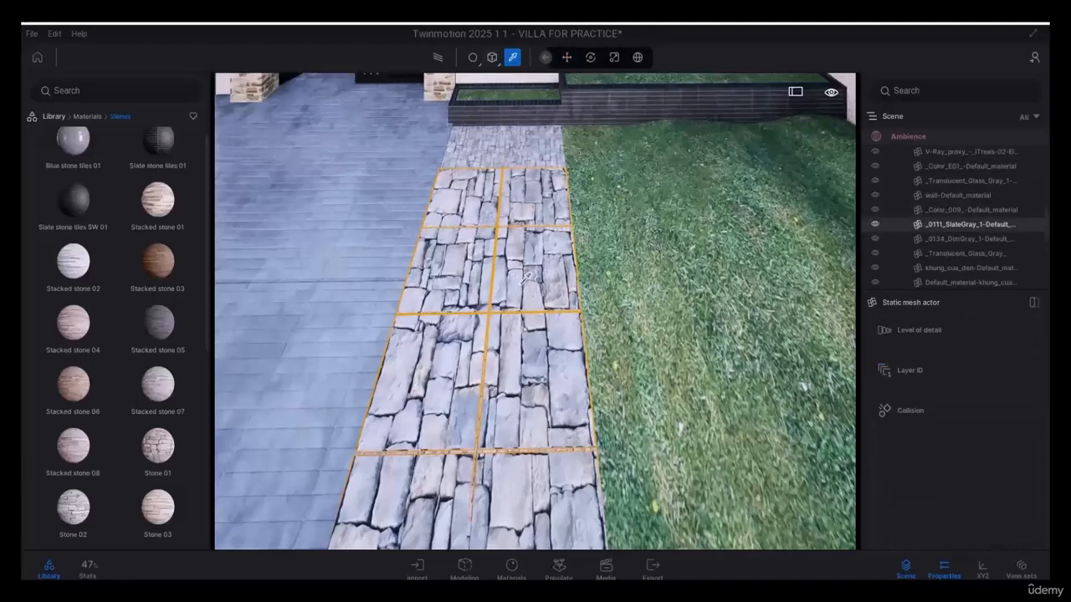
{"action": "left_click", "coordinate": [526, 279]}
{"action": "left_click", "coordinate": [928, 487]}
{"action": "left_click", "coordinate": [966, 486]}
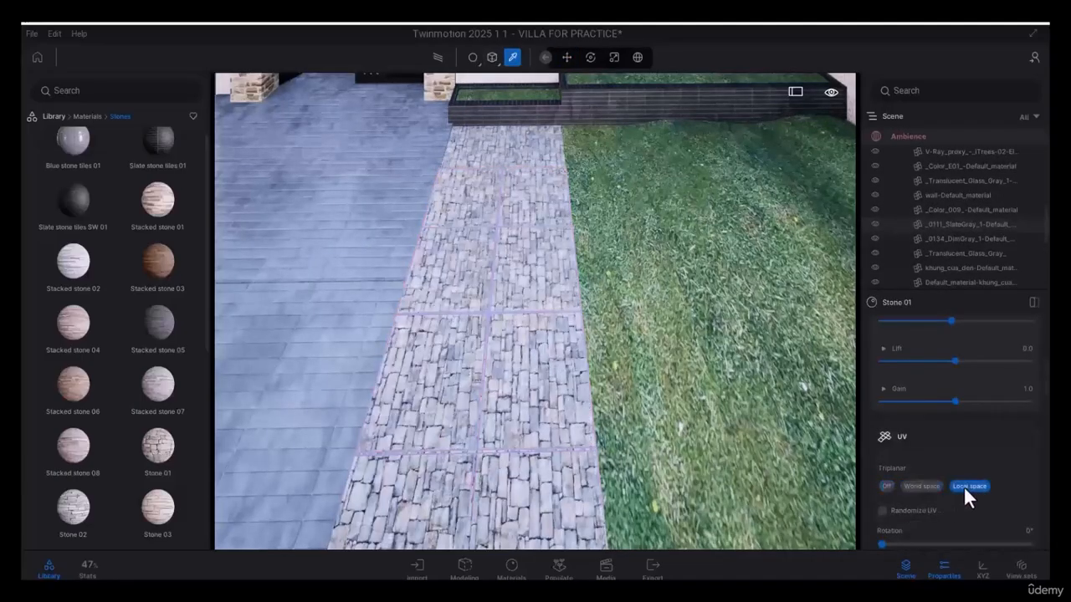
Randomize the UVs of Stone 01 on the main walkway slabs and inspect the stone pattern.
{"action": "left_click", "coordinate": [885, 512]}
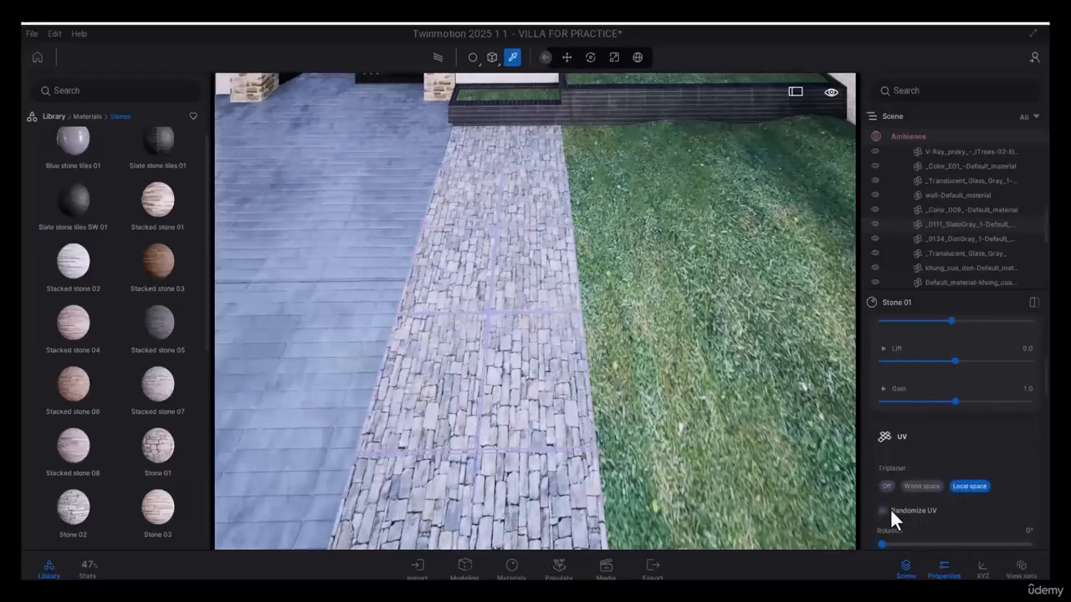
{"action": "scroll", "coordinate": [763, 379], "scroll_direction": "up", "scroll_amount": 5}
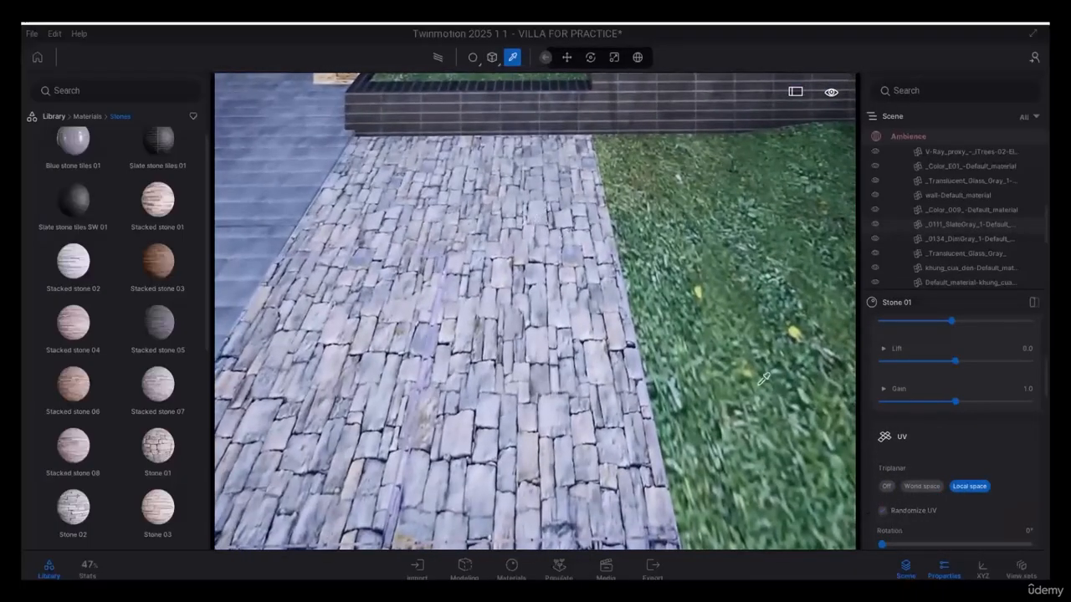
{"action": "scroll", "coordinate": [757, 376], "scroll_direction": "down", "scroll_amount": 3}
{"action": "scroll", "coordinate": [954, 502], "scroll_direction": "down", "scroll_amount": 2}
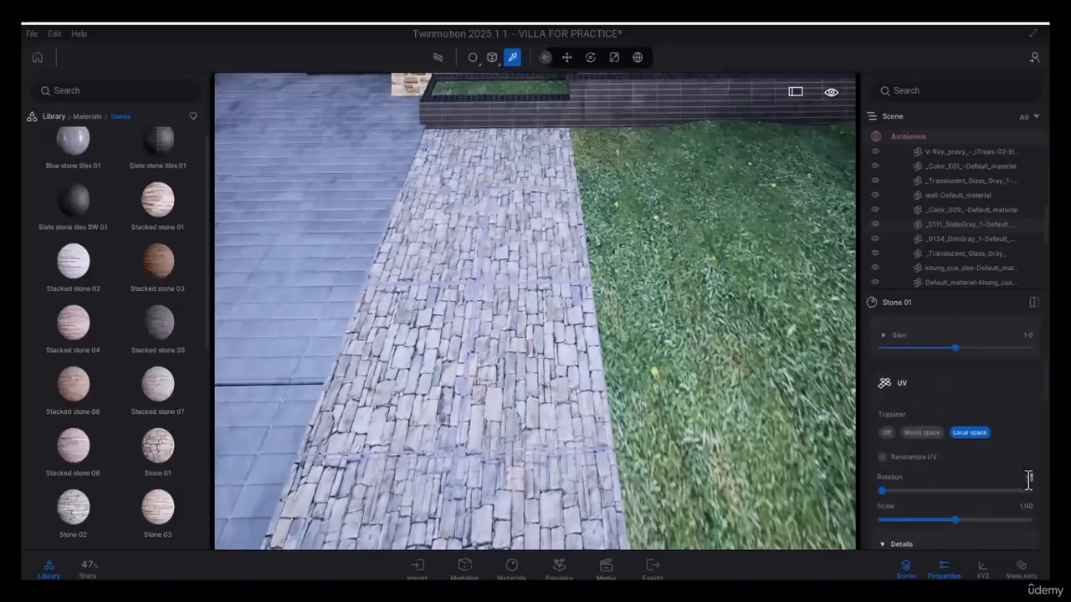
Rotate the Stone 01 texture on the main walkway slabs by 90° and check the pattern from farther back.
{"action": "left_click_drag", "start_coordinate": [1029, 477], "coordinate": [1027, 478]}
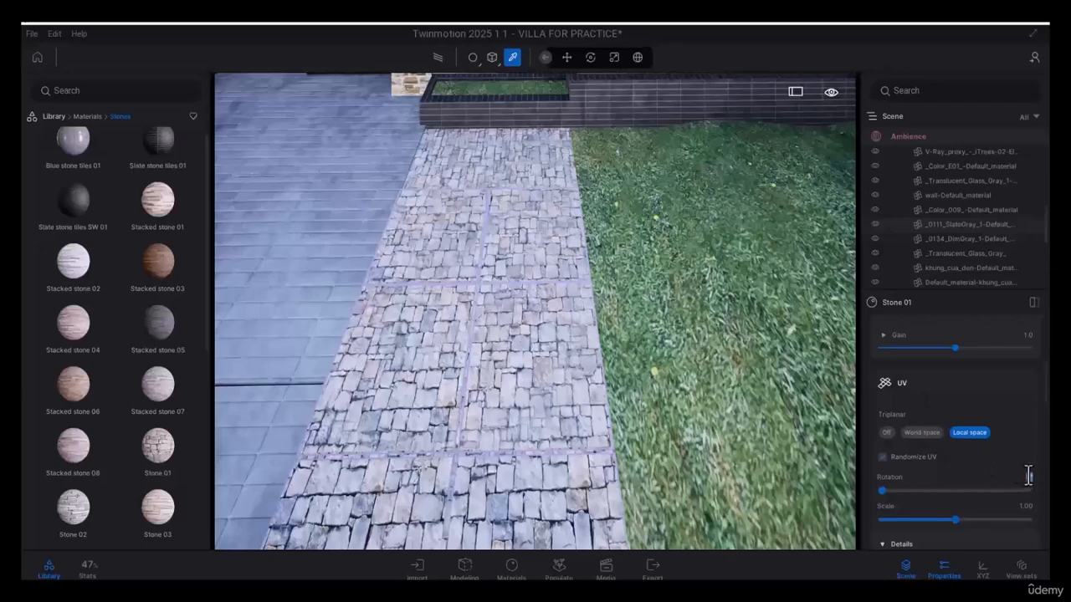
{"action": "left_click_drag", "start_coordinate": [1029, 476], "coordinate": [1027, 477]}
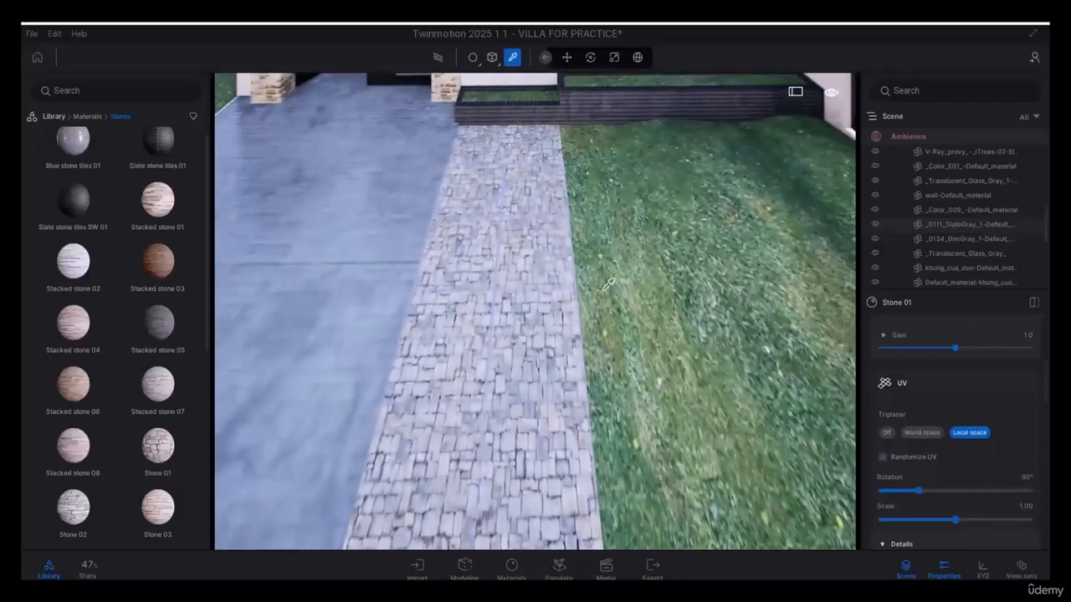
{"action": "scroll", "coordinate": [961, 485], "scroll_direction": "down", "scroll_amount": 4}
{"action": "scroll", "coordinate": [975, 489], "scroll_direction": "down", "scroll_amount": 6}
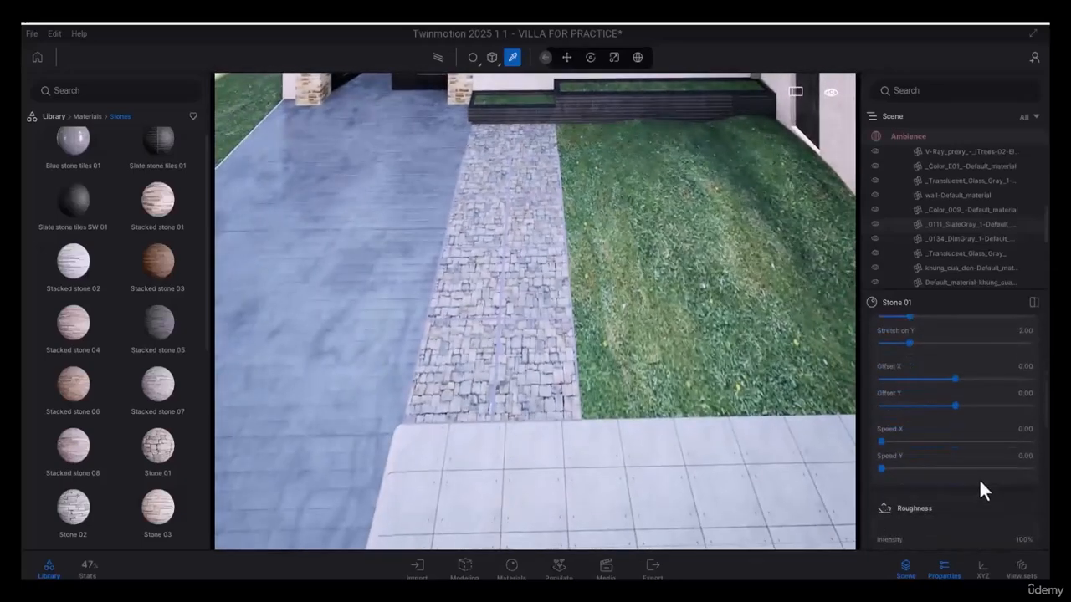
Check Stone 01's normal intensity and preview its embedded normal map texture.
{"action": "scroll", "coordinate": [987, 484], "scroll_direction": "down", "scroll_amount": 5}
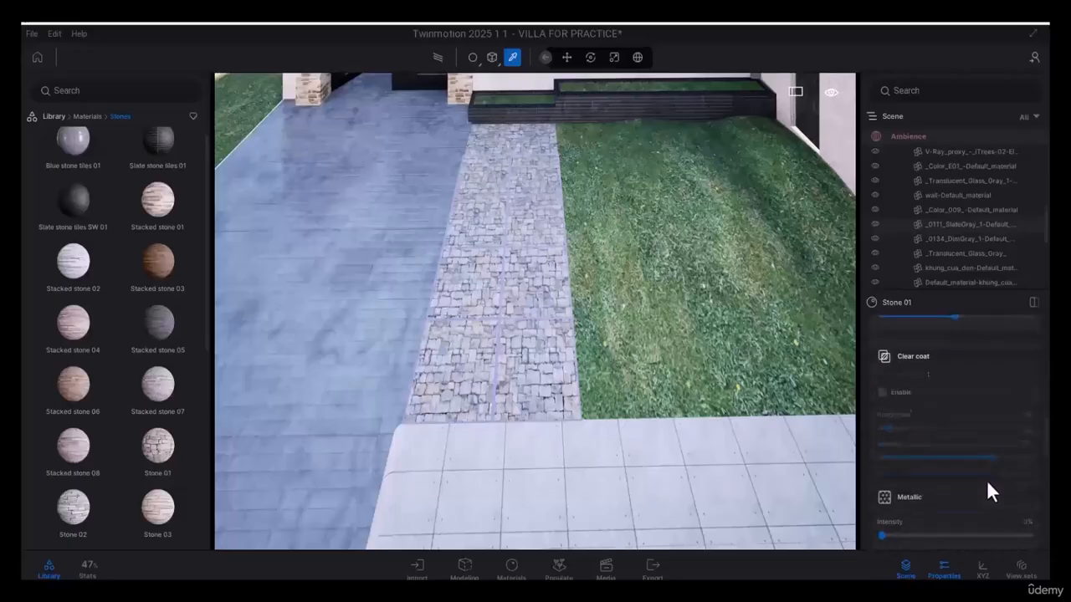
{"action": "scroll", "coordinate": [994, 473], "scroll_direction": "down", "scroll_amount": 2}
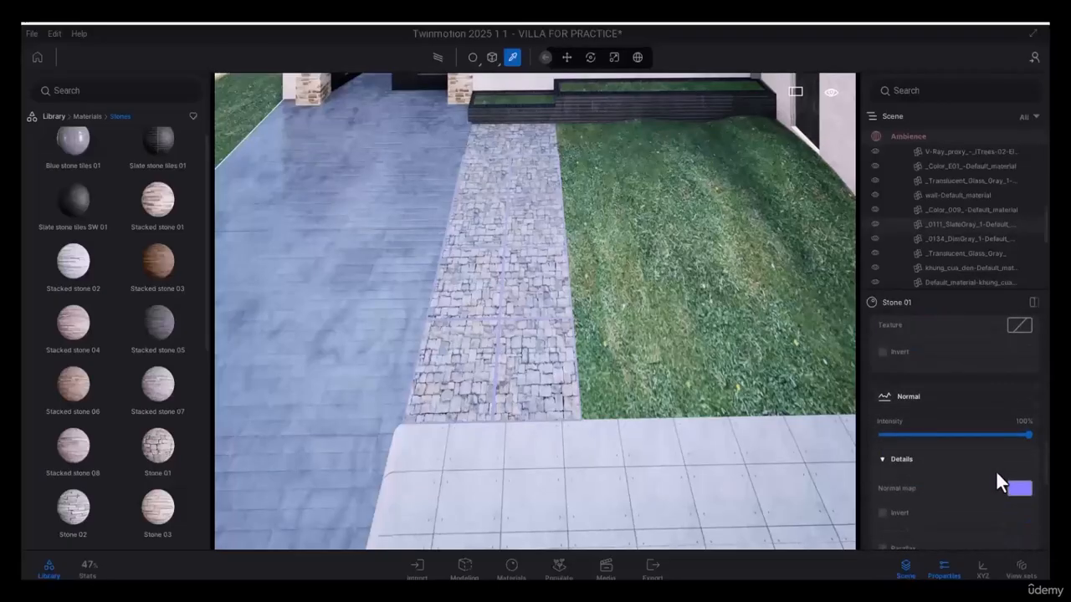
{"action": "mouse_move", "coordinate": [1027, 433]}
{"action": "left_mouse_down"}
{"action": "mouse_move", "coordinate": [985, 435]}
{"action": "mouse_move", "coordinate": [1019, 435]}
{"action": "left_mouse_up"}
{"action": "scroll", "coordinate": [526, 373], "scroll_direction": "up", "scroll_amount": 3}
{"action": "left_click", "coordinate": [1018, 489]}
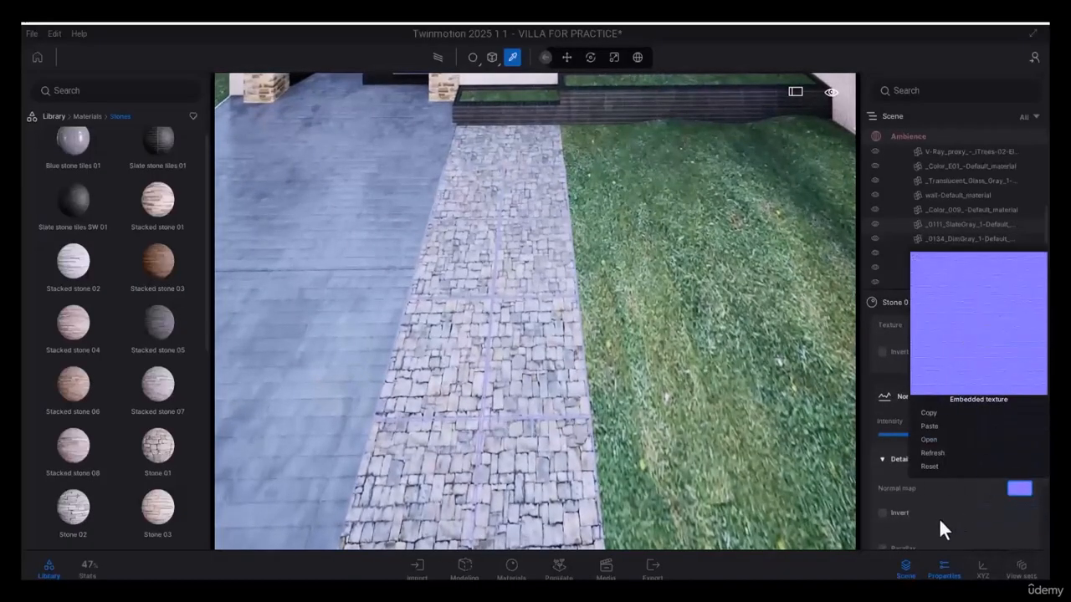
{"action": "left_click", "coordinate": [901, 518]}
{"action": "key", "text": "w"}
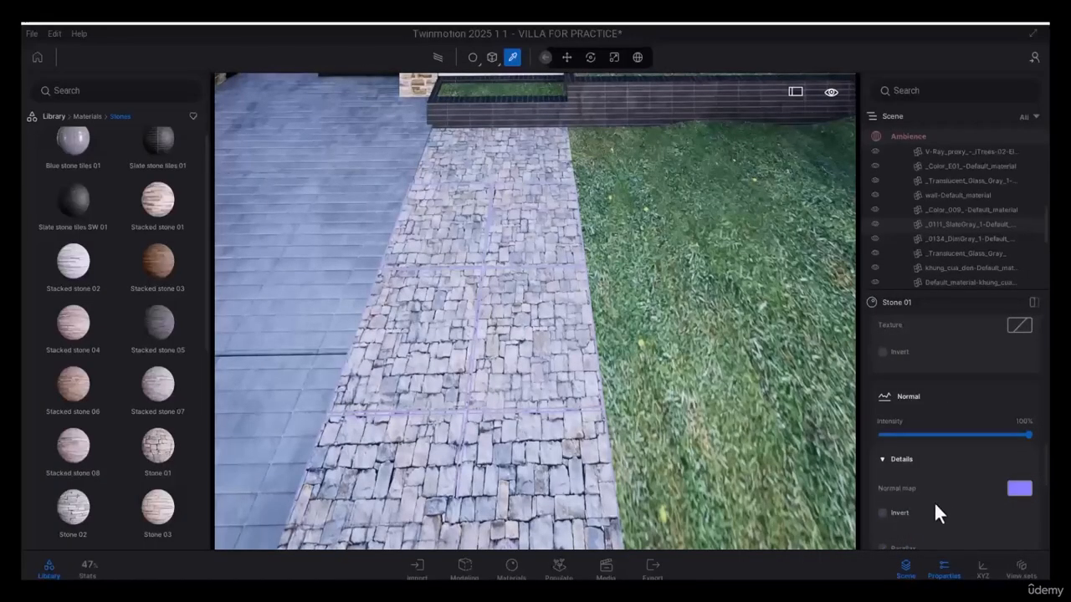
Try a parallax intensity of 0.08 on Stone 01 and inspect the slabs close up.
{"action": "scroll", "coordinate": [935, 500], "scroll_direction": "down", "scroll_amount": 2}
{"action": "scroll", "coordinate": [970, 493], "scroll_direction": "down", "scroll_amount": 1}
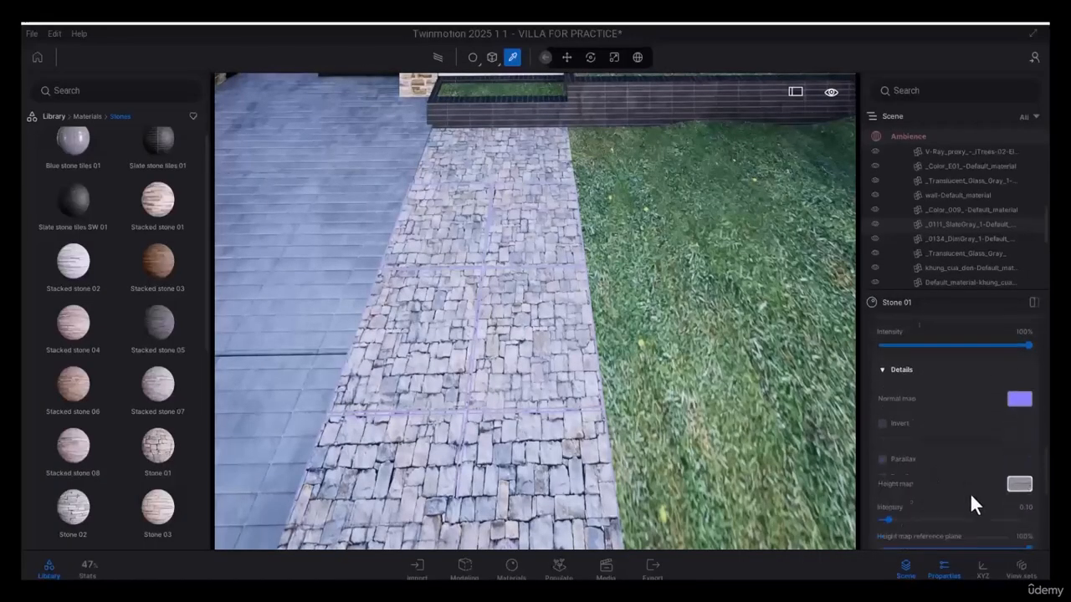
{"action": "left_click_drag", "start_coordinate": [889, 502], "coordinate": [865, 494]}
{"action": "scroll", "coordinate": [544, 168], "scroll_direction": "up", "scroll_amount": 5}
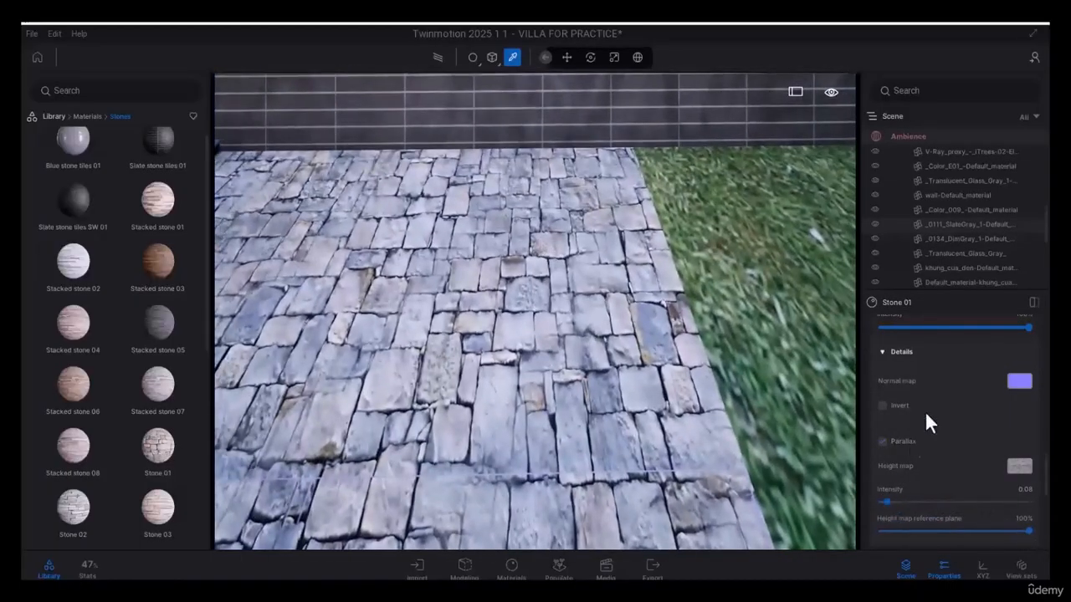
{"action": "scroll", "coordinate": [926, 413], "scroll_direction": "up", "scroll_amount": 2}
{"action": "left_click_drag", "start_coordinate": [1010, 379], "coordinate": [1036, 410]}
{"action": "scroll", "coordinate": [969, 424], "scroll_direction": "down", "scroll_amount": 3}
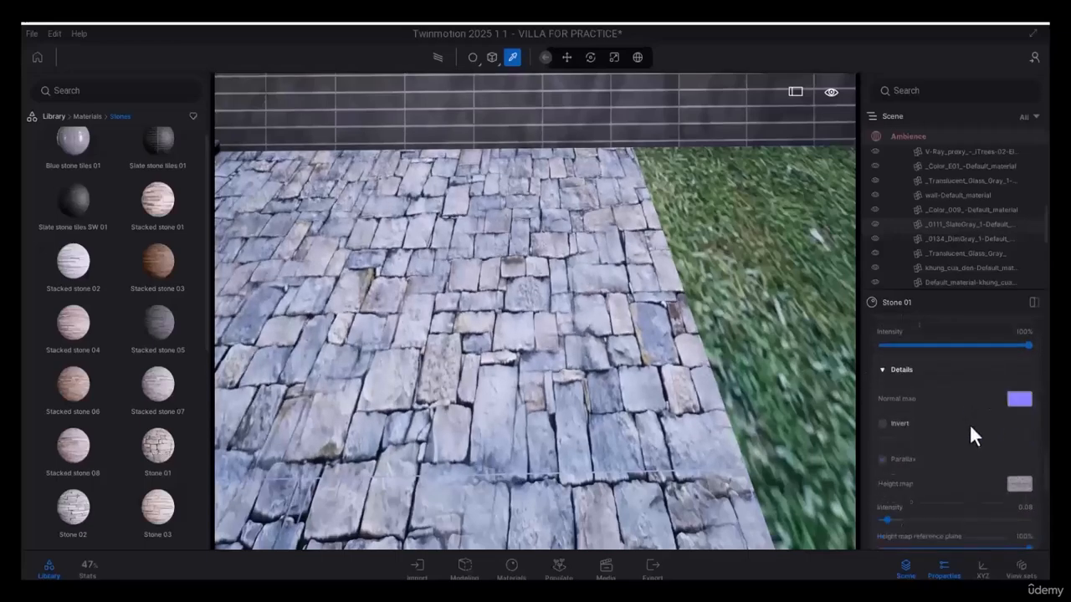
Try a parallax intensity of 0.00 on Stone 01, check the walkway, and undo the parallax changes.
{"action": "left_click_drag", "start_coordinate": [884, 480], "coordinate": [853, 476]}
{"action": "scroll", "coordinate": [944, 478], "scroll_direction": "down", "scroll_amount": 2}
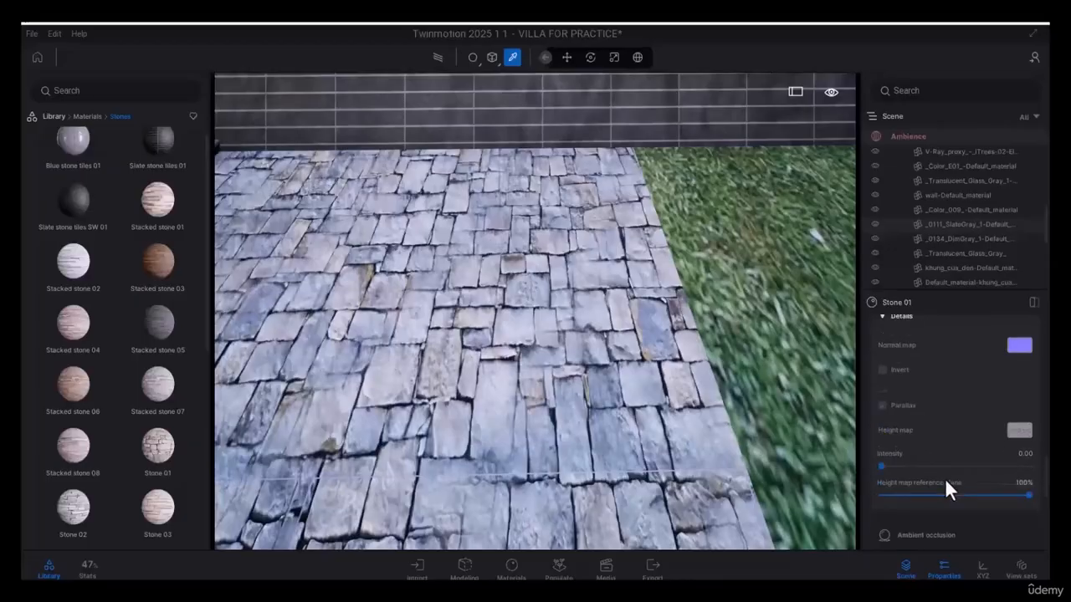
{"action": "scroll", "coordinate": [1034, 473], "scroll_direction": "down", "scroll_amount": 4}
{"action": "scroll", "coordinate": [611, 327], "scroll_direction": "down", "scroll_amount": 5}
{"action": "scroll", "coordinate": [625, 316], "scroll_direction": "down", "scroll_amount": 3}
{"action": "key", "text": "ctrl+z"}
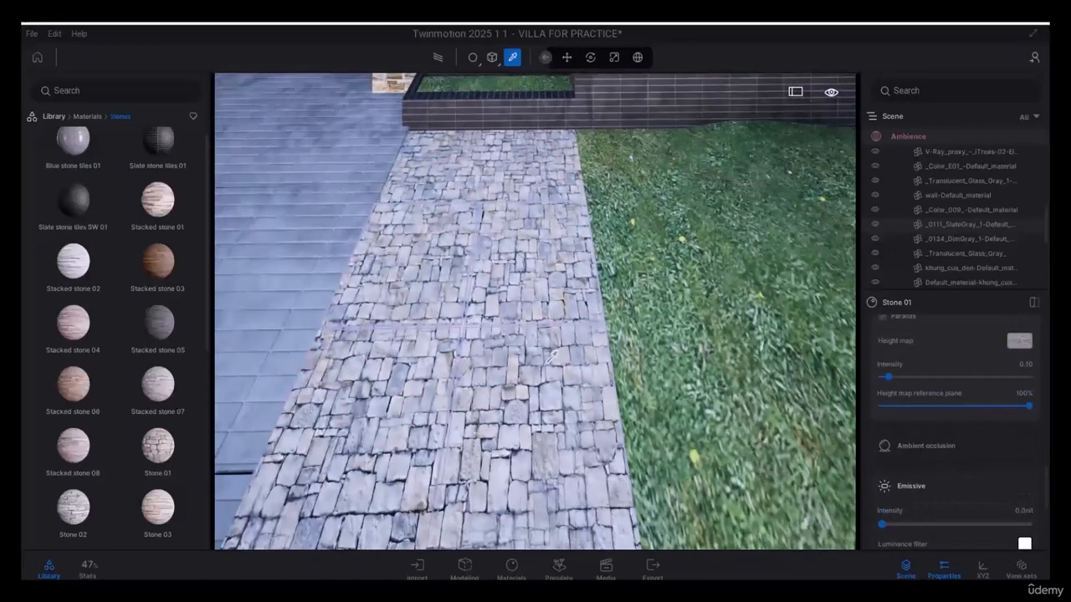
Set Stone 01's parallax intensity to 0.14 and check the walkway's relief from a distance.
{"action": "scroll", "coordinate": [991, 424], "scroll_direction": "up", "scroll_amount": 5}
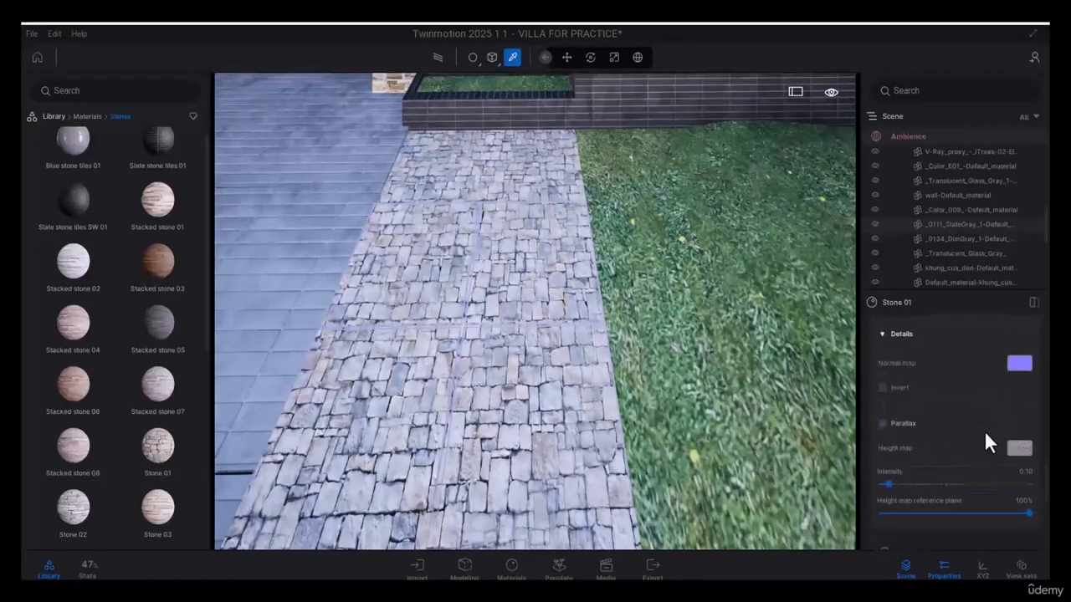
{"action": "left_click_drag", "start_coordinate": [889, 502], "coordinate": [896, 503]}
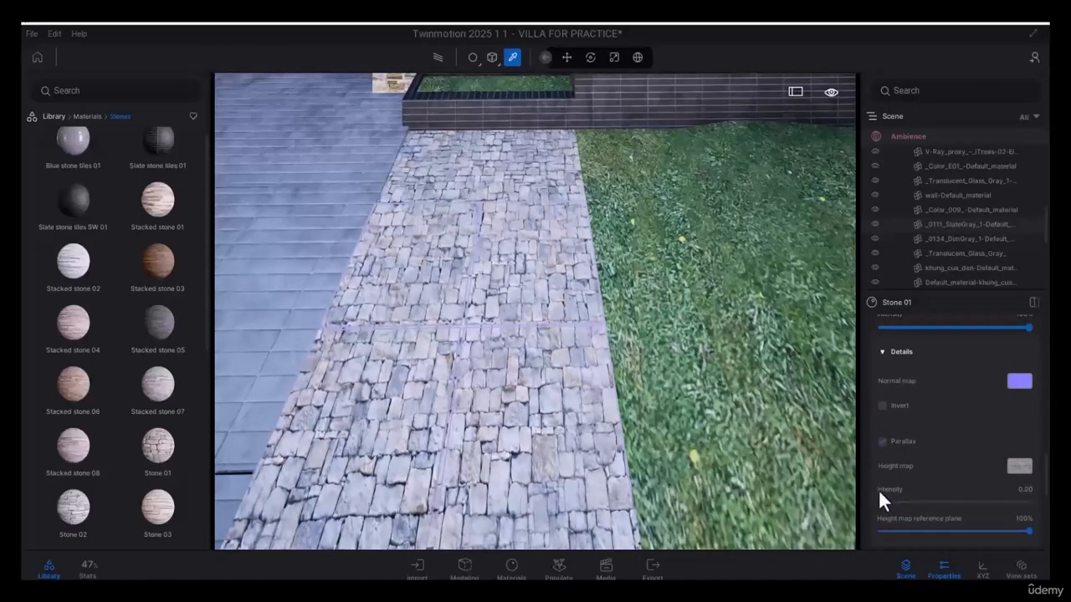
{"action": "left_click_drag", "start_coordinate": [885, 500], "coordinate": [892, 502]}
{"action": "scroll", "coordinate": [552, 247], "scroll_direction": "down", "scroll_amount": 5}
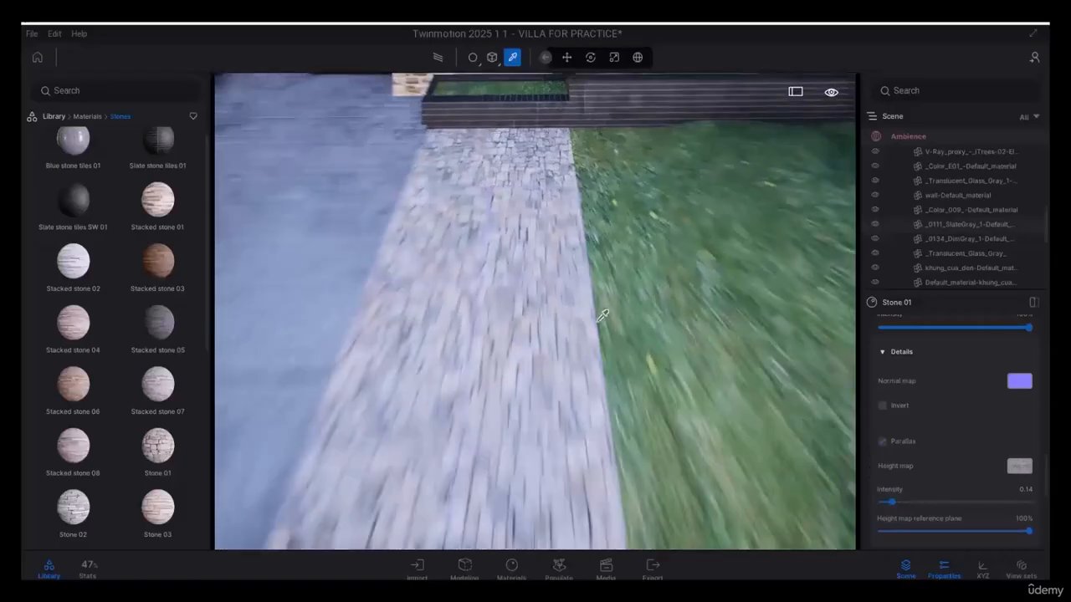
{"action": "scroll", "coordinate": [962, 410], "scroll_direction": "down", "scroll_amount": 5}
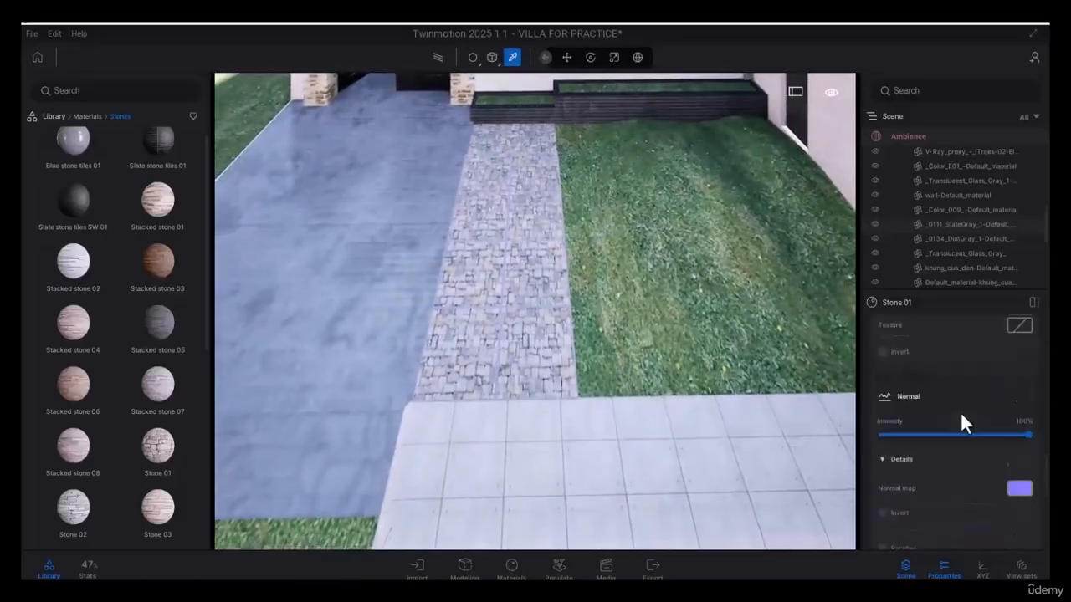
{"action": "scroll", "coordinate": [981, 401], "scroll_direction": "down", "scroll_amount": 5}
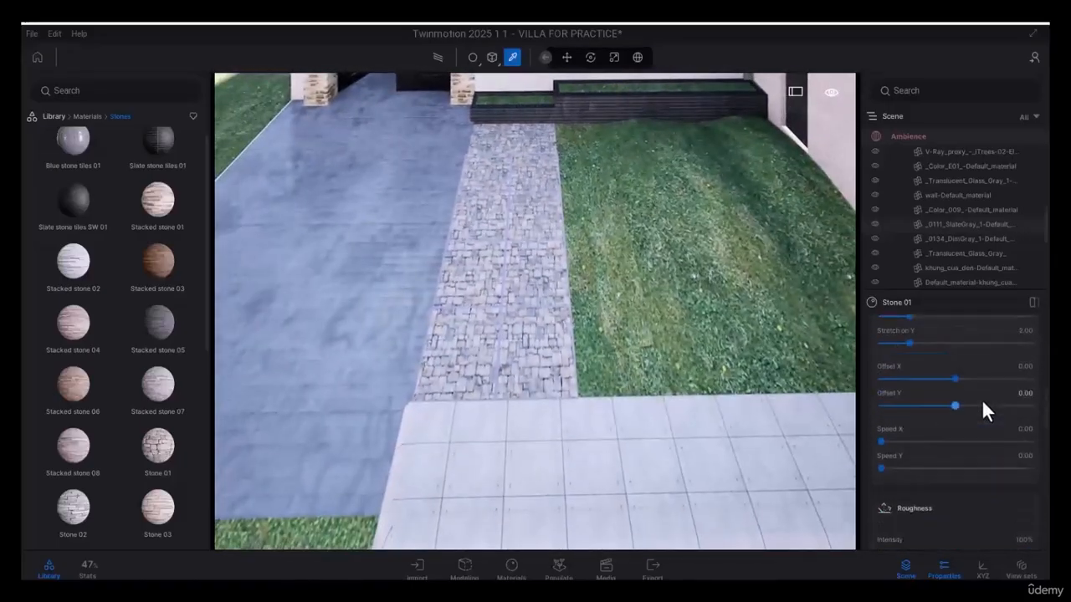
{"action": "scroll", "coordinate": [752, 348], "scroll_direction": "down", "scroll_amount": 5}
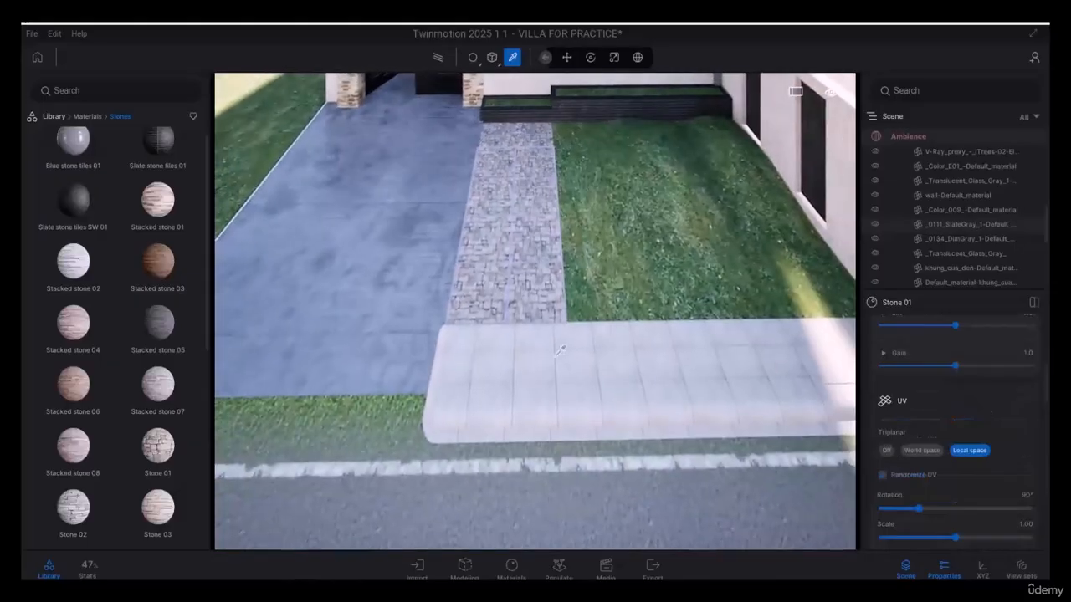
Examine the front gate wall and the paving slabs in the villa's side courtyard.
{"action": "right_click_drag", "start_coordinate": [752, 348], "coordinate": [580, 326]}
{"action": "scroll", "coordinate": [579, 326], "scroll_direction": "up", "scroll_amount": 3}
{"action": "scroll", "coordinate": [579, 335], "scroll_direction": "up", "scroll_amount": 3}
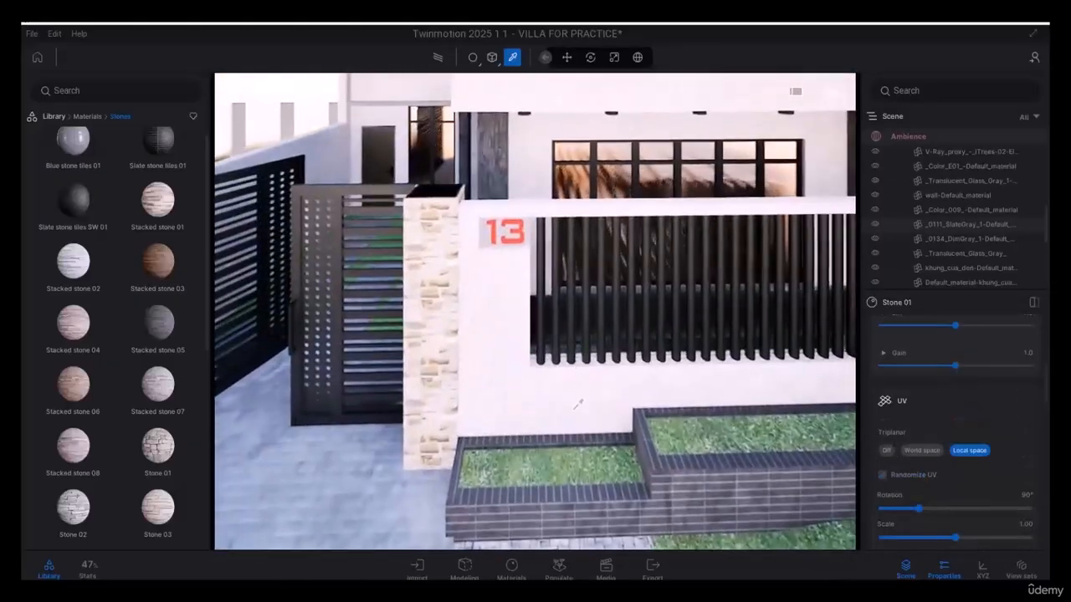
{"action": "scroll", "coordinate": [527, 374], "scroll_direction": "down", "scroll_amount": 3}
{"action": "right_click_drag", "start_coordinate": [470, 425], "coordinate": [400, 294]}
{"action": "middle_click_drag", "start_coordinate": [400, 294], "coordinate": [507, 447]}
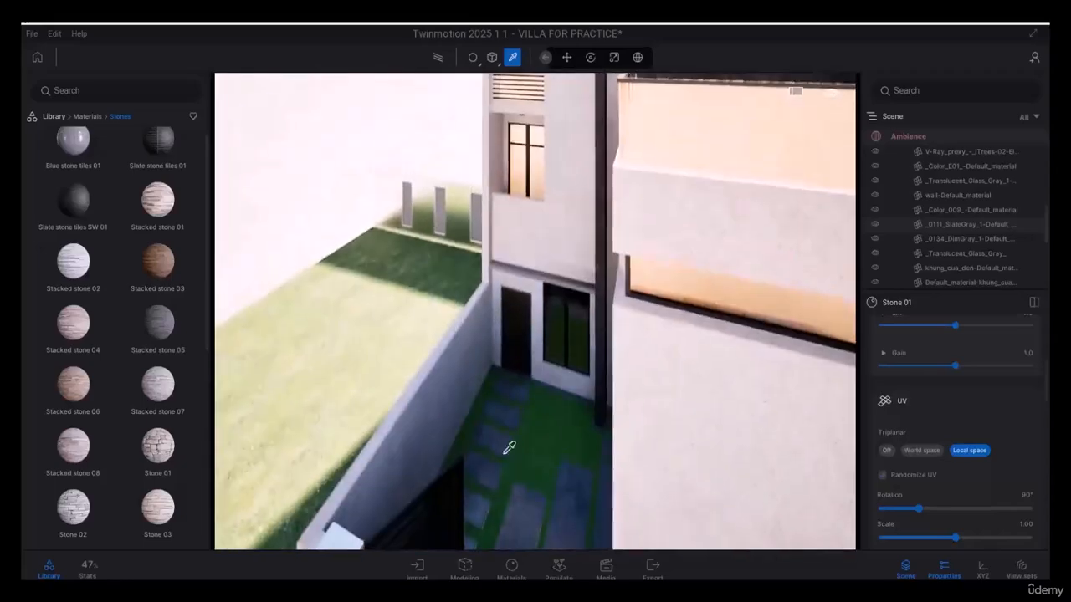
{"action": "right_click_drag", "start_coordinate": [507, 446], "coordinate": [500, 442]}
{"action": "scroll", "coordinate": [502, 450], "scroll_direction": "up", "scroll_amount": 3}
{"action": "scroll", "coordinate": [501, 452], "scroll_direction": "up", "scroll_amount": 8}
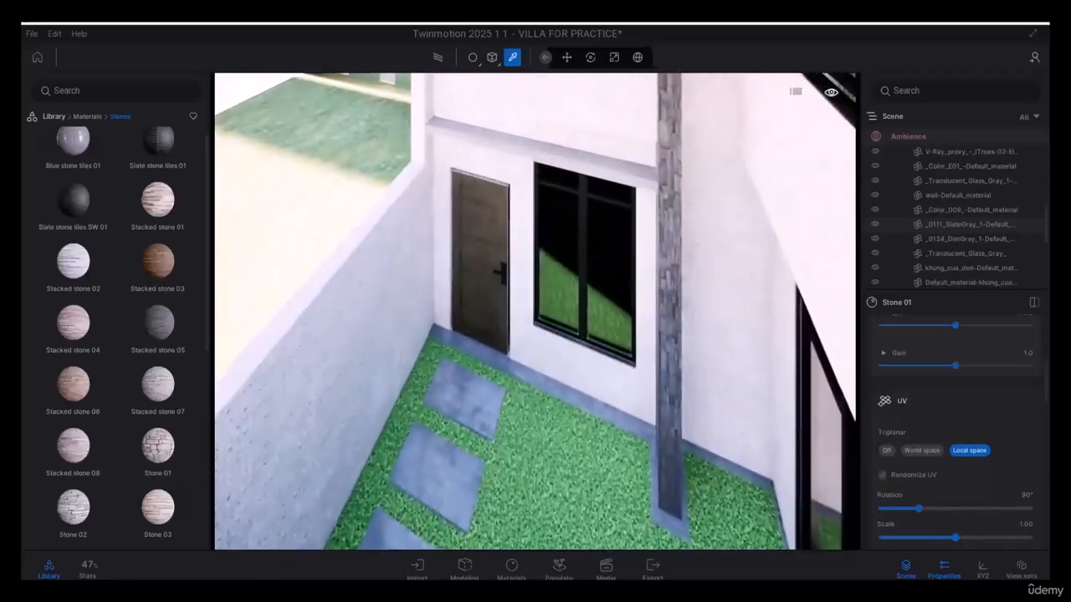
{"action": "scroll", "coordinate": [499, 432], "scroll_direction": "down", "scroll_amount": 3}
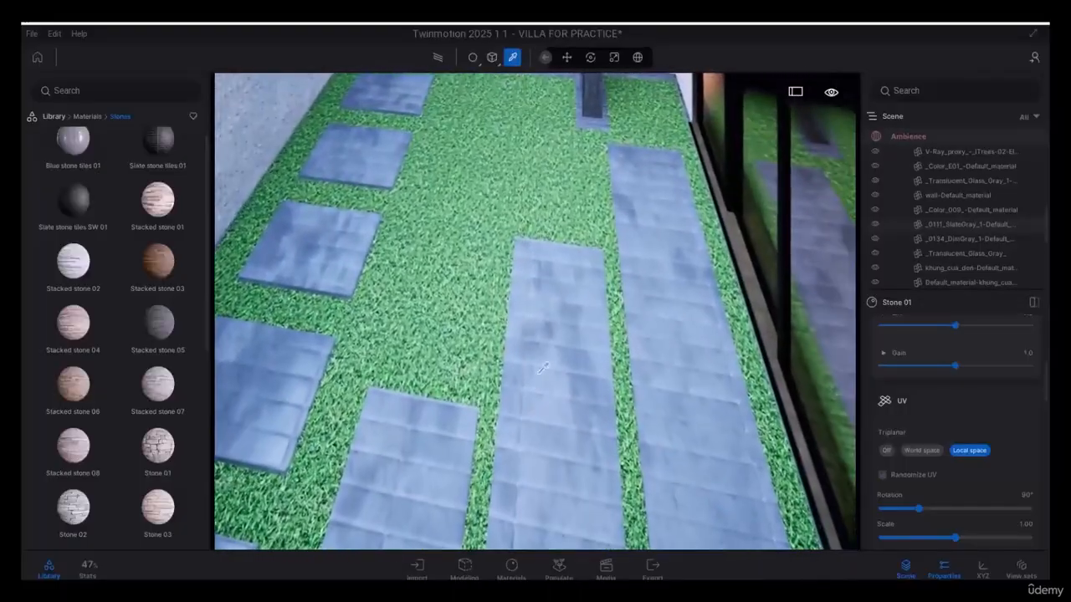
{"action": "scroll", "coordinate": [577, 326], "scroll_direction": "down", "scroll_amount": 3}
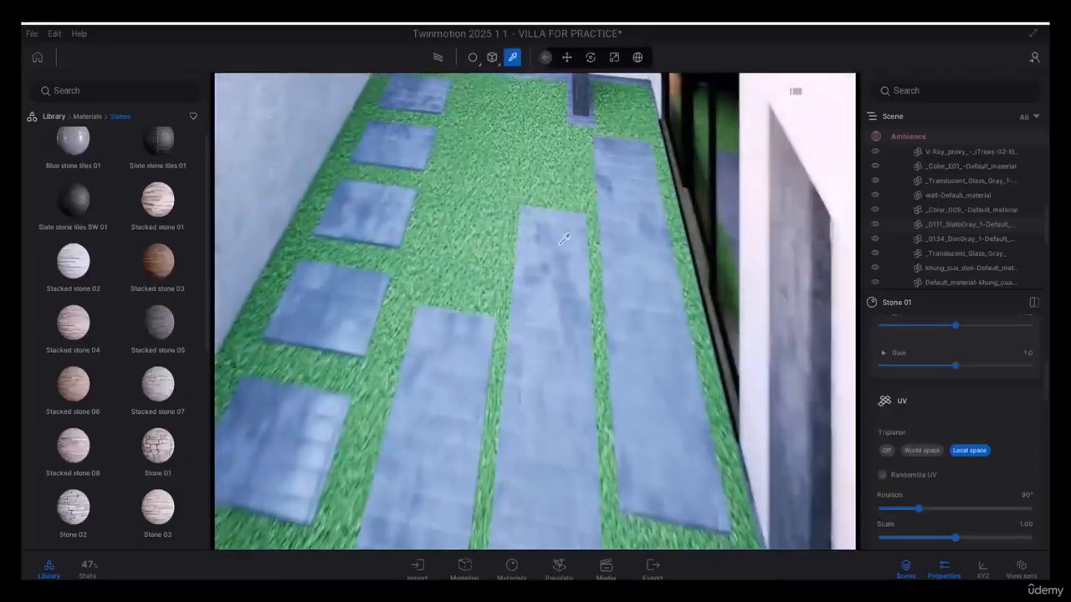
{"action": "scroll", "coordinate": [577, 326], "scroll_direction": "up", "scroll_amount": 2}
{"action": "scroll", "coordinate": [633, 287], "scroll_direction": "down", "scroll_amount": 3}
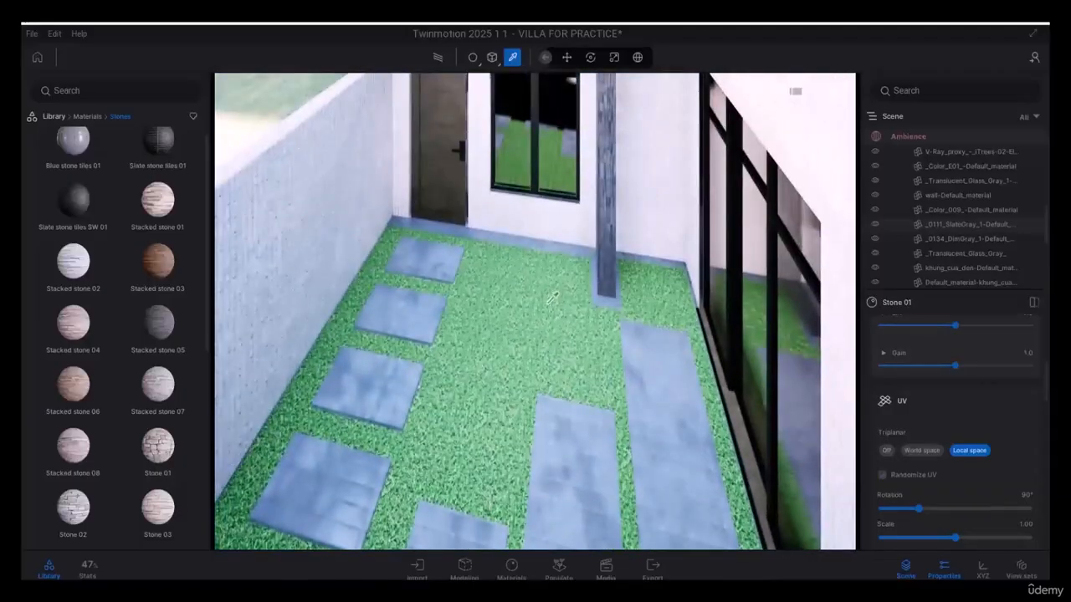
Examine the driveway and the stone walkway in front of the gate from above.
{"action": "scroll", "coordinate": [633, 287], "scroll_direction": "down", "scroll_amount": 3}
{"action": "scroll", "coordinate": [633, 287], "scroll_direction": "down", "scroll_amount": 2}
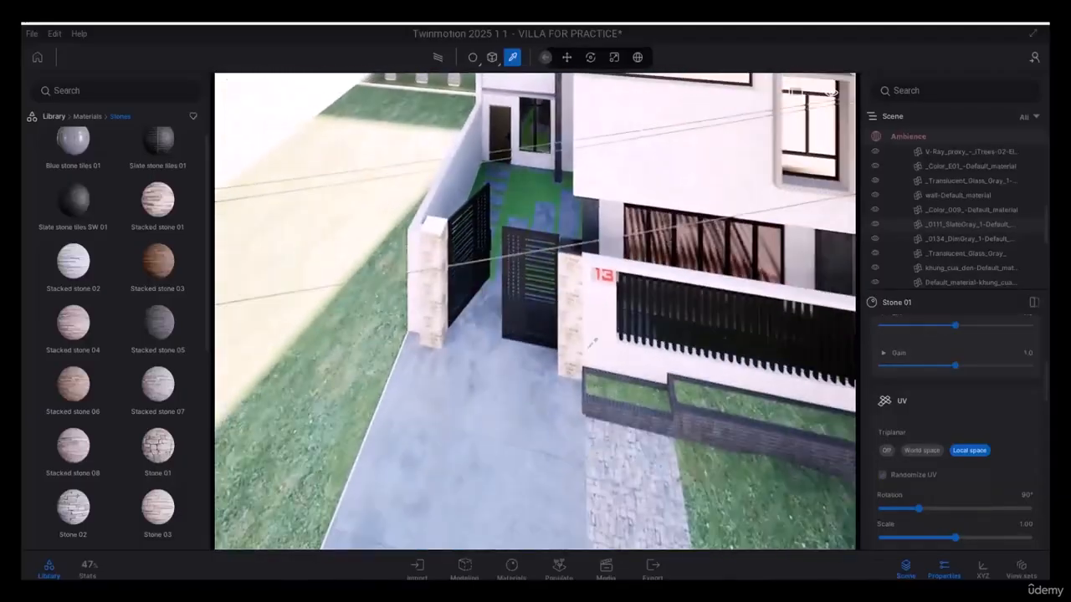
{"action": "scroll", "coordinate": [633, 286], "scroll_direction": "up", "scroll_amount": 2}
{"action": "right_click_drag", "start_coordinate": [633, 287], "coordinate": [599, 295]}
{"action": "scroll", "coordinate": [600, 296], "scroll_direction": "down", "scroll_amount": 3}
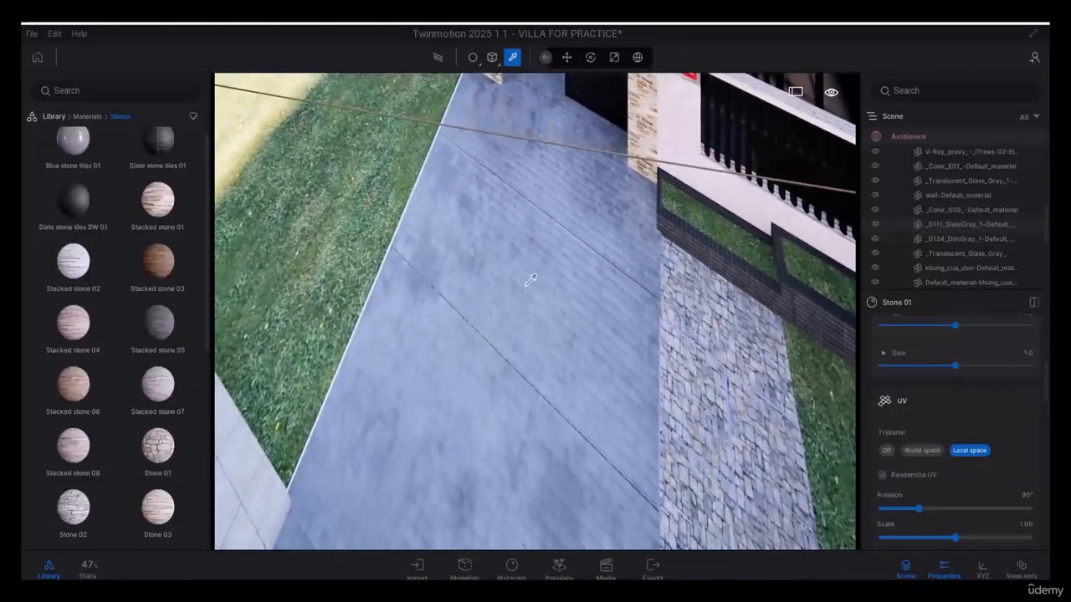
{"action": "right_click_drag", "start_coordinate": [584, 331], "coordinate": [547, 243]}
Open the Brick category of the material library and bring the upper balcony's side wall into view.
{"action": "left_click", "coordinate": [90, 117]}
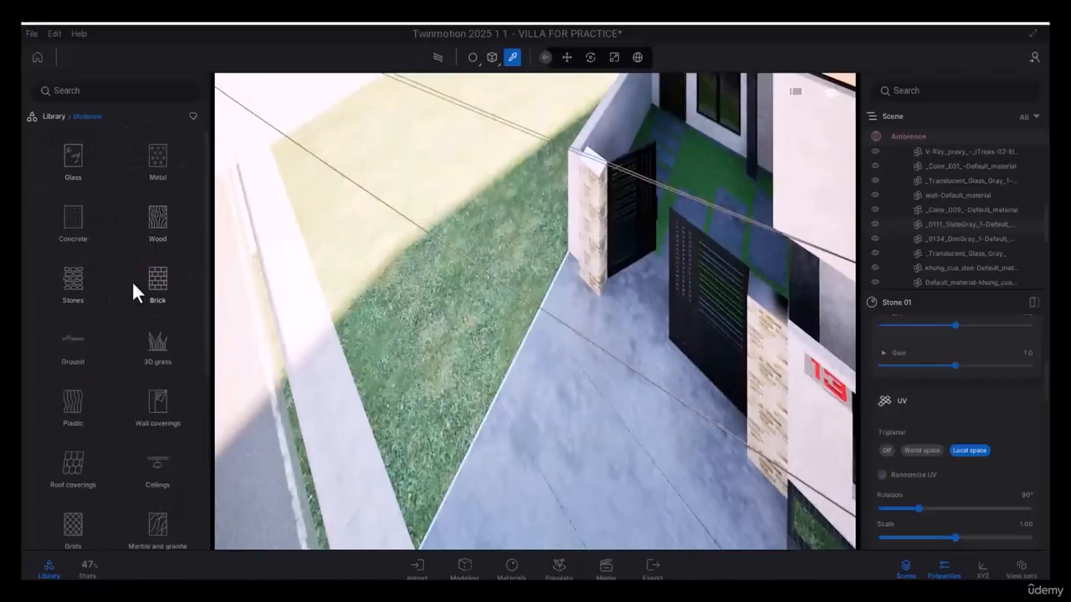
{"action": "left_click", "coordinate": [157, 280]}
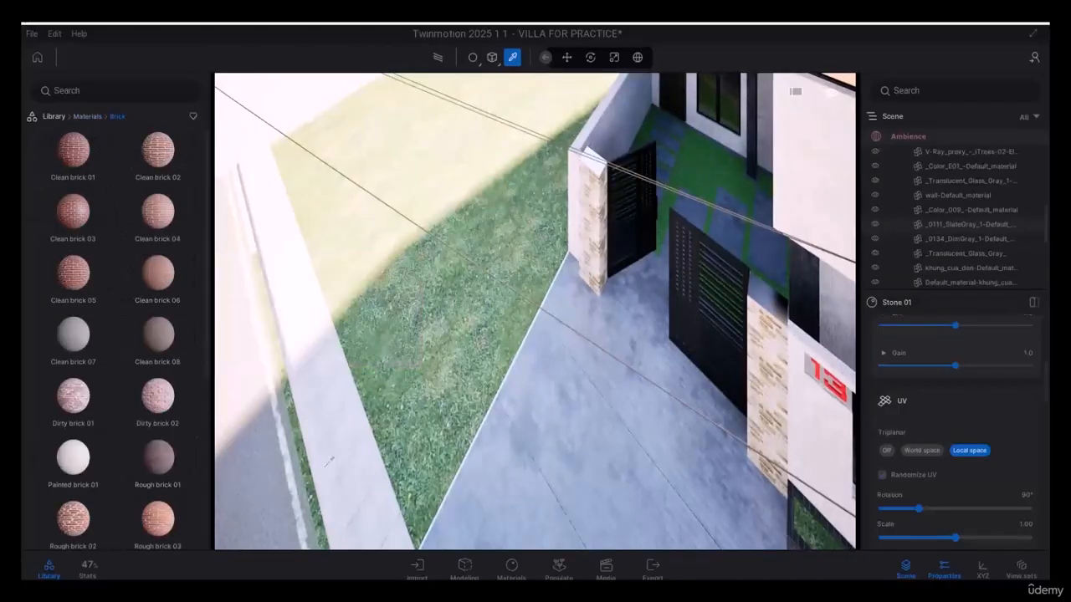
{"action": "right_click_drag", "start_coordinate": [328, 461], "coordinate": [443, 414]}
{"action": "key", "text": "w"}
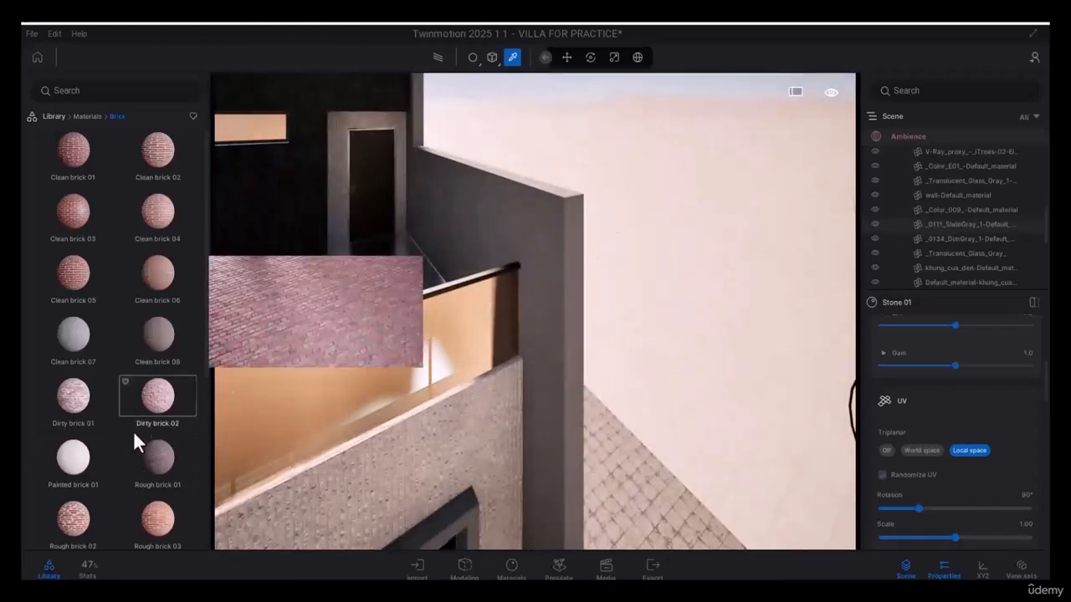
{"action": "mouse_move", "coordinate": [76, 398]}
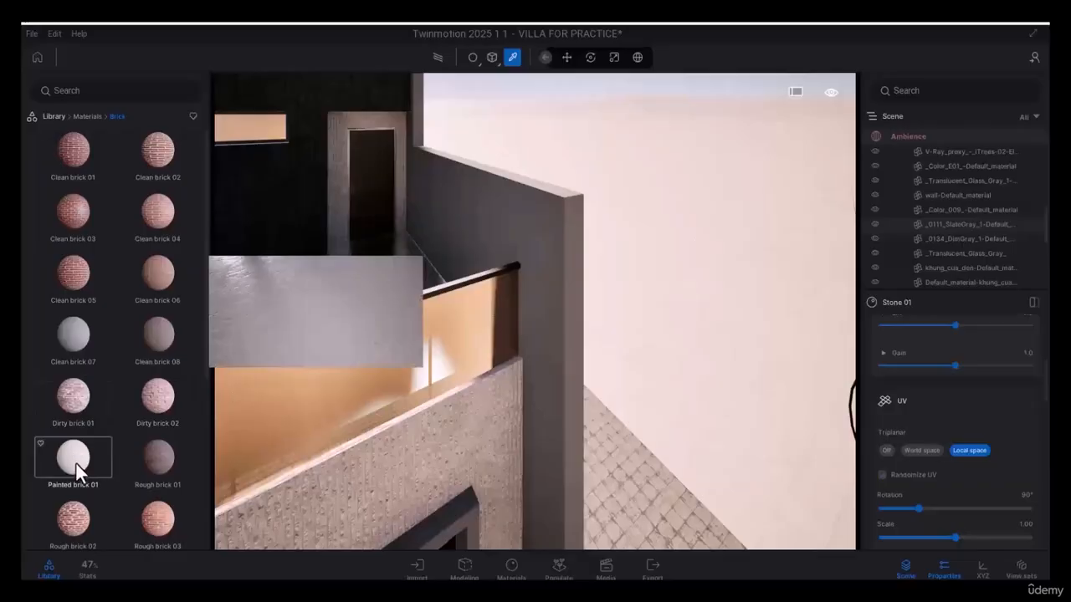
Try the Painted brick 01 material on the balcony's side wall and inspect it close up.
{"action": "left_click_drag", "start_coordinate": [78, 471], "coordinate": [520, 235]}
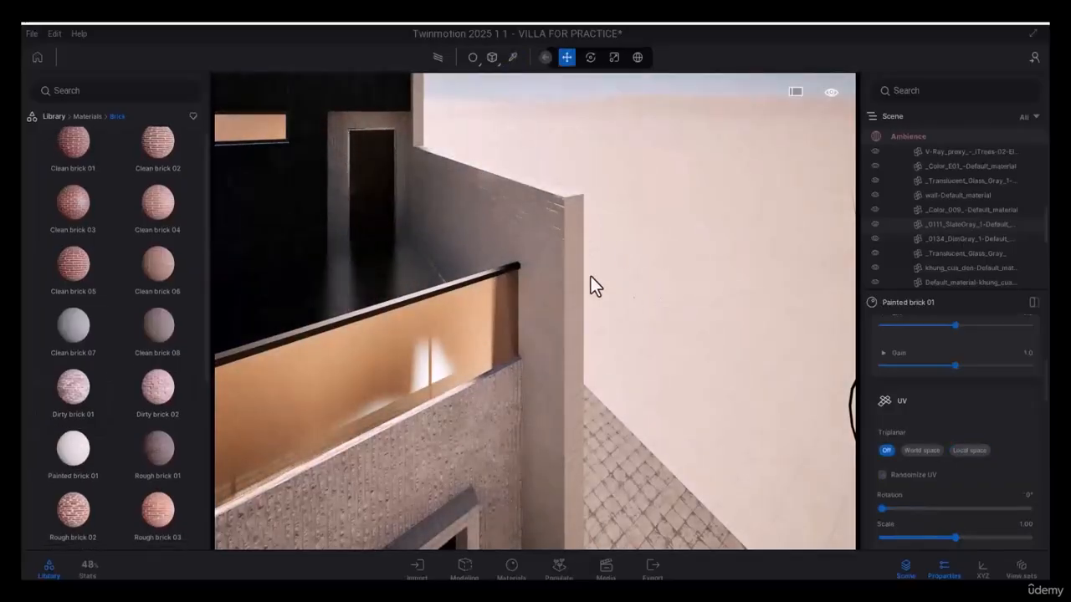
{"action": "scroll", "coordinate": [565, 252], "scroll_direction": "up", "scroll_amount": 6}
{"action": "scroll", "coordinate": [566, 257], "scroll_direction": "down", "scroll_amount": 5}
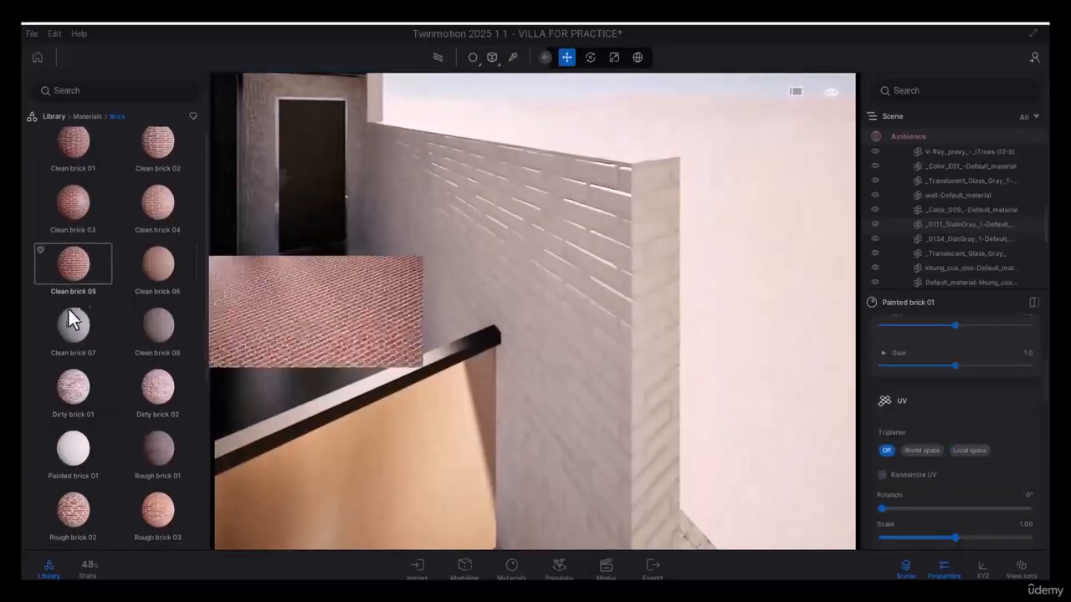
Apply the Clean brick 03 material to the balcony's side wall and bring up its color settings.
{"action": "scroll", "coordinate": [114, 322], "scroll_direction": "down", "scroll_amount": 2}
{"action": "scroll", "coordinate": [107, 360], "scroll_direction": "up", "scroll_amount": 2}
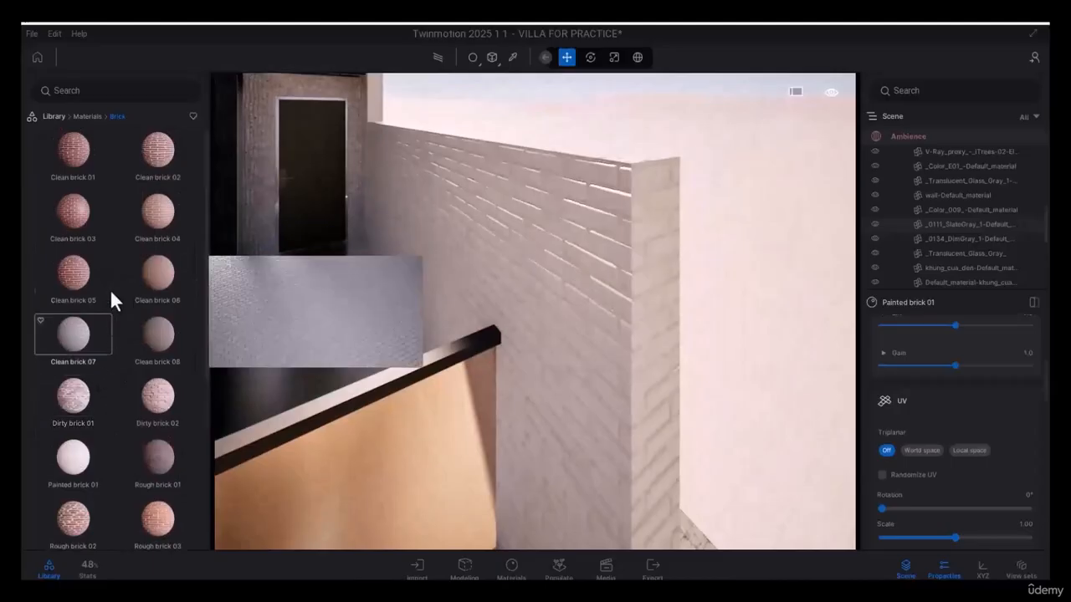
{"action": "left_click_drag", "start_coordinate": [71, 216], "coordinate": [529, 248]}
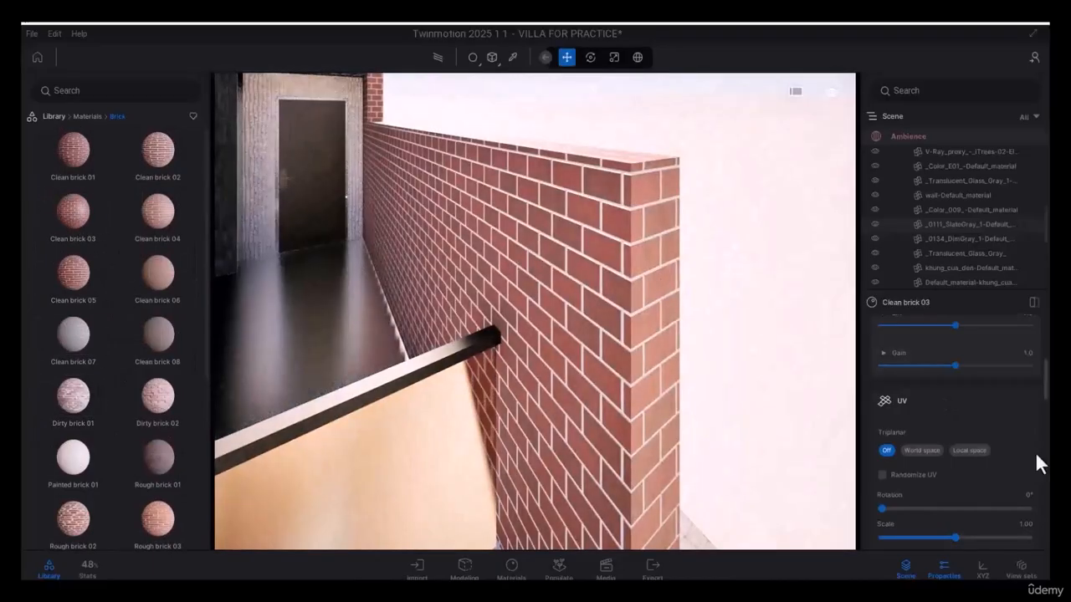
{"action": "scroll", "coordinate": [962, 402], "scroll_direction": "up", "scroll_amount": 5}
{"action": "scroll", "coordinate": [1024, 425], "scroll_direction": "up", "scroll_amount": 1}
{"action": "scroll", "coordinate": [1037, 476], "scroll_direction": "down", "scroll_amount": 2}
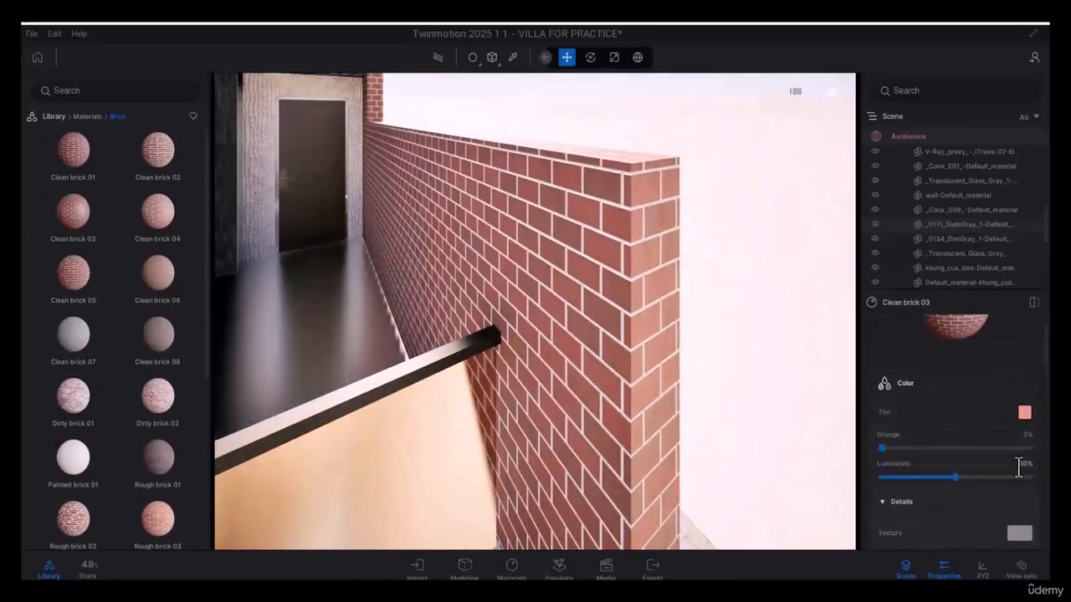
Try the Clean brick 06 material on the balcony's side wall and lower its texture saturation to 0.7.
{"action": "scroll", "coordinate": [1003, 441], "scroll_direction": "down", "scroll_amount": 2}
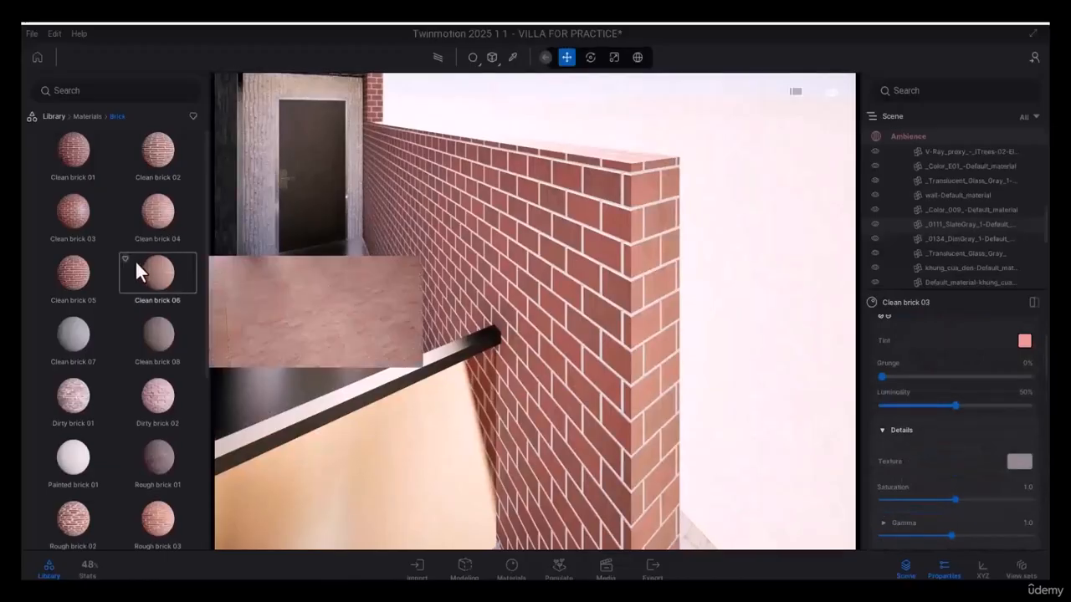
{"action": "left_click_drag", "start_coordinate": [159, 276], "coordinate": [496, 286]}
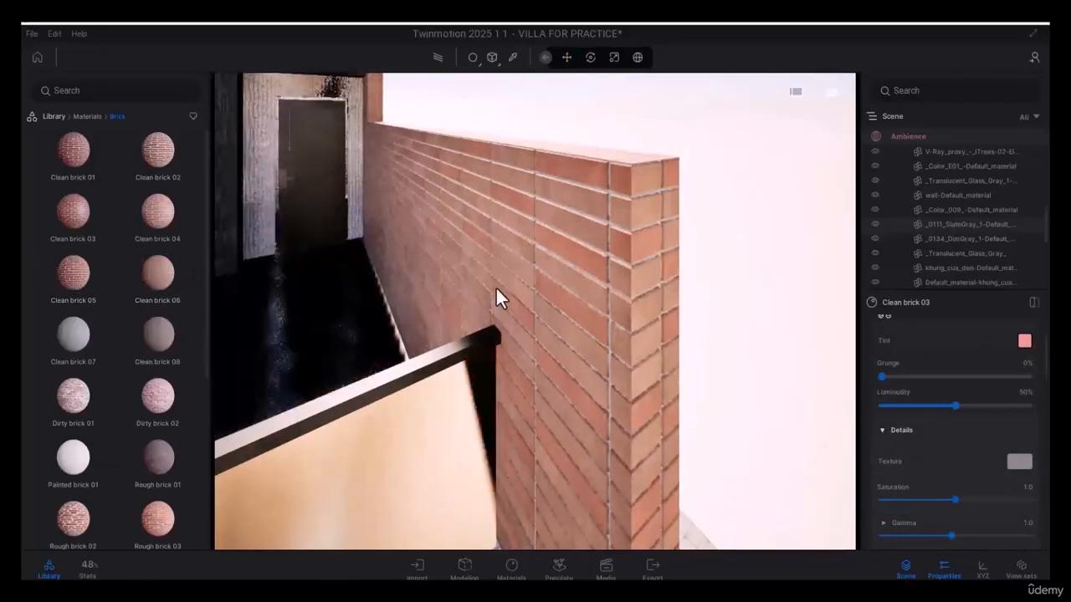
{"action": "left_click", "coordinate": [1022, 462]}
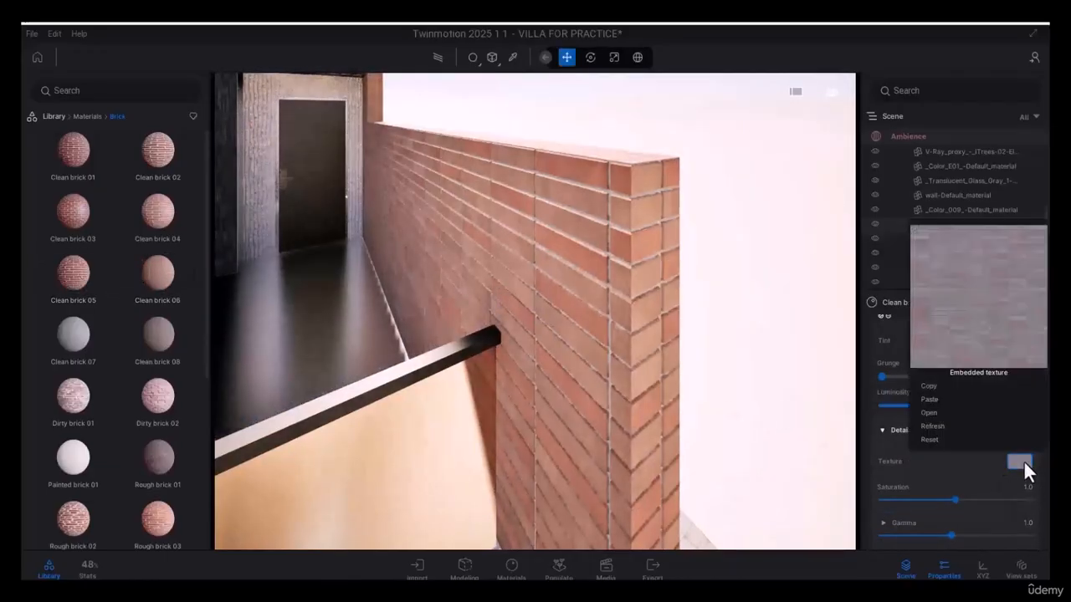
{"action": "left_click_drag", "start_coordinate": [955, 501], "coordinate": [868, 506]}
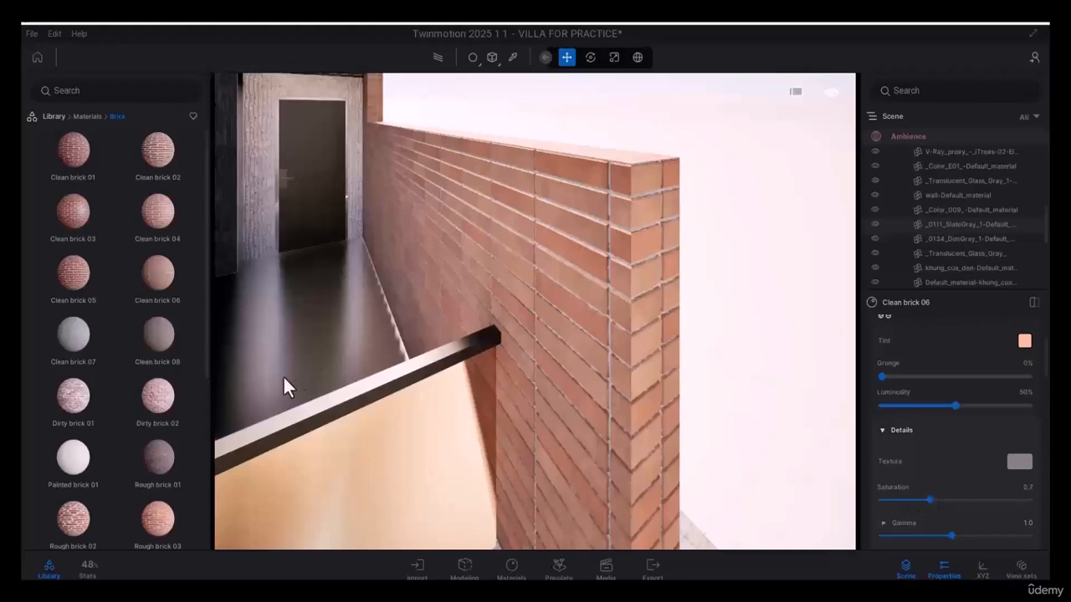
Try Clean brick 08, Painted brick 01 and Clean brick 07 on the balcony's side wall to compare them.
{"action": "left_click_drag", "start_coordinate": [157, 338], "coordinate": [490, 313]}
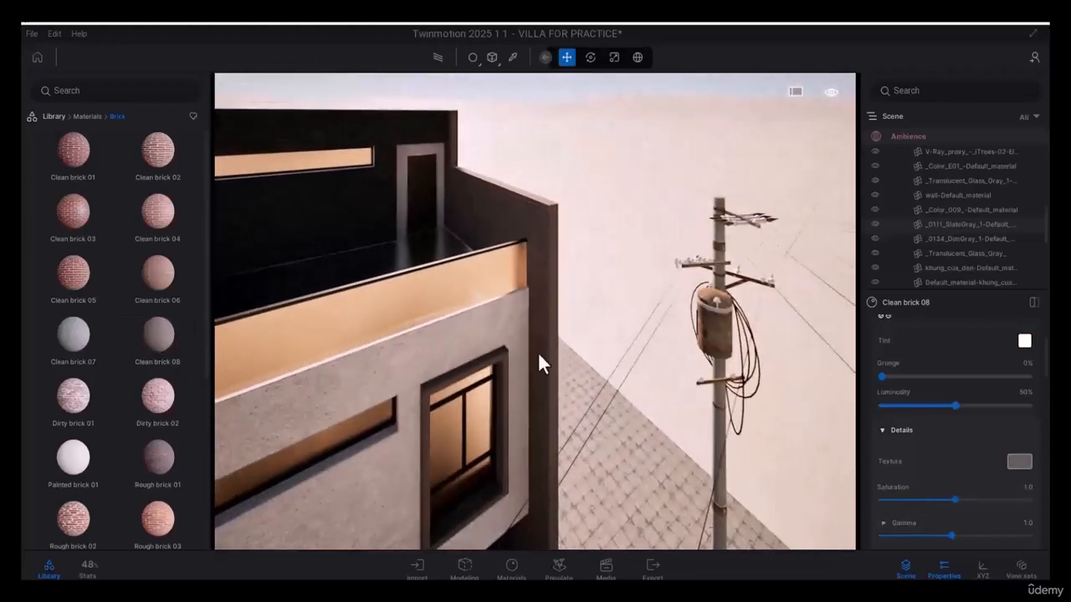
{"action": "mouse_move", "coordinate": [73, 452]}
{"action": "left_mouse_down"}
{"action": "mouse_move", "coordinate": [127, 455]}
{"action": "mouse_move", "coordinate": [532, 221]}
{"action": "left_mouse_up"}
{"action": "scroll", "coordinate": [532, 221], "scroll_direction": "up", "scroll_amount": 5}
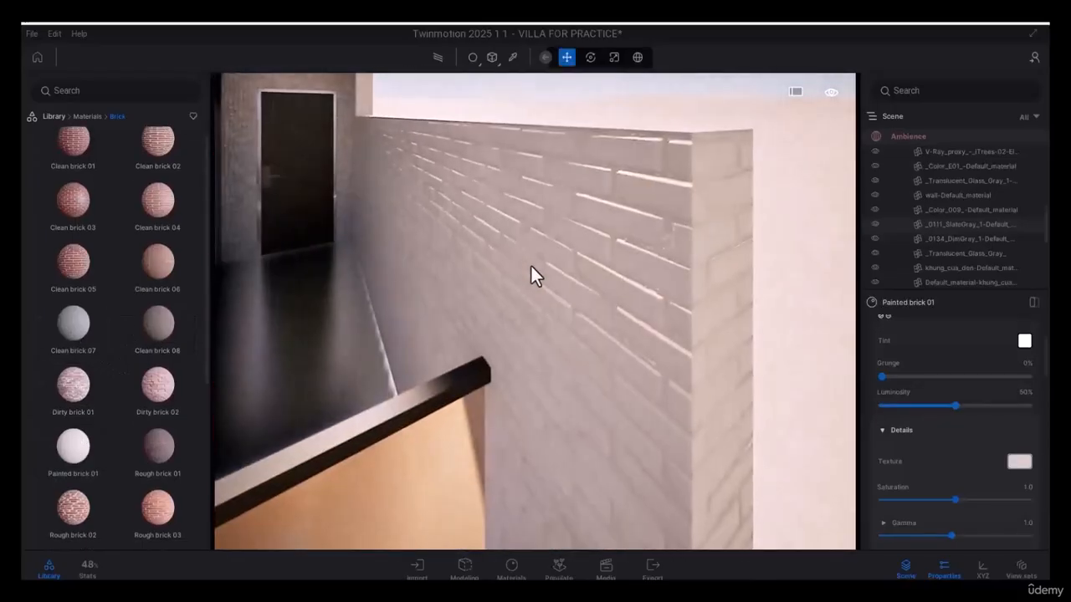
{"action": "left_click_drag", "start_coordinate": [73, 323], "coordinate": [557, 210]}
{"action": "scroll", "coordinate": [557, 235], "scroll_direction": "down", "scroll_amount": 5}
{"action": "right_click_drag", "start_coordinate": [558, 235], "coordinate": [552, 266]}
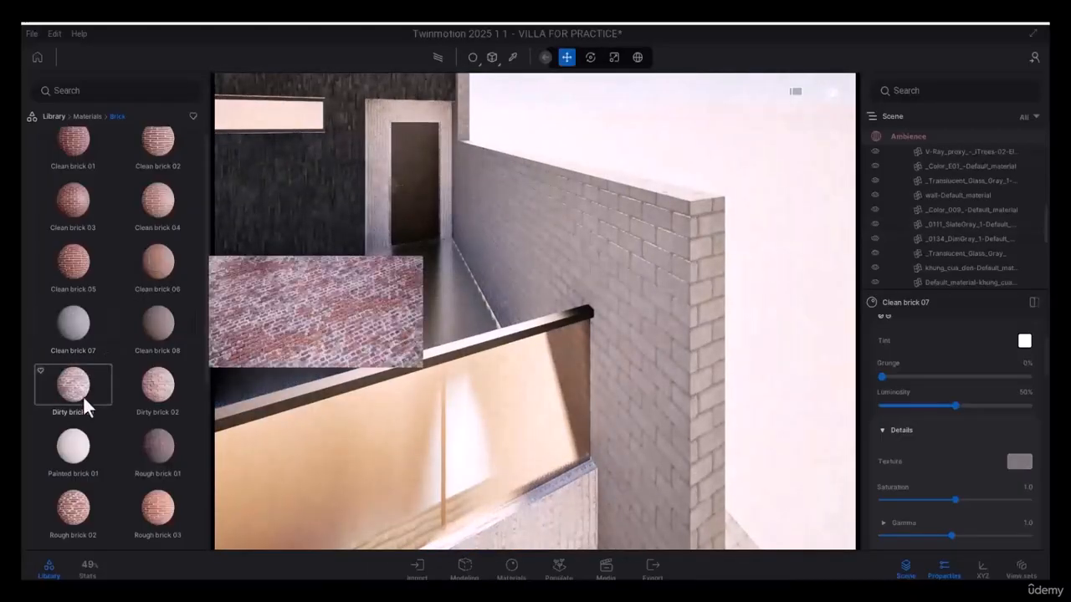
Apply the Painted brick 01 material to the balcony's side wall and look through the remaining brick and block materials.
{"action": "mouse_move", "coordinate": [83, 396]}
{"action": "left_mouse_down"}
{"action": "mouse_move", "coordinate": [472, 332]}
{"action": "mouse_move", "coordinate": [657, 273]}
{"action": "left_mouse_up"}
{"action": "scroll", "coordinate": [657, 273], "scroll_direction": "up", "scroll_amount": 2}
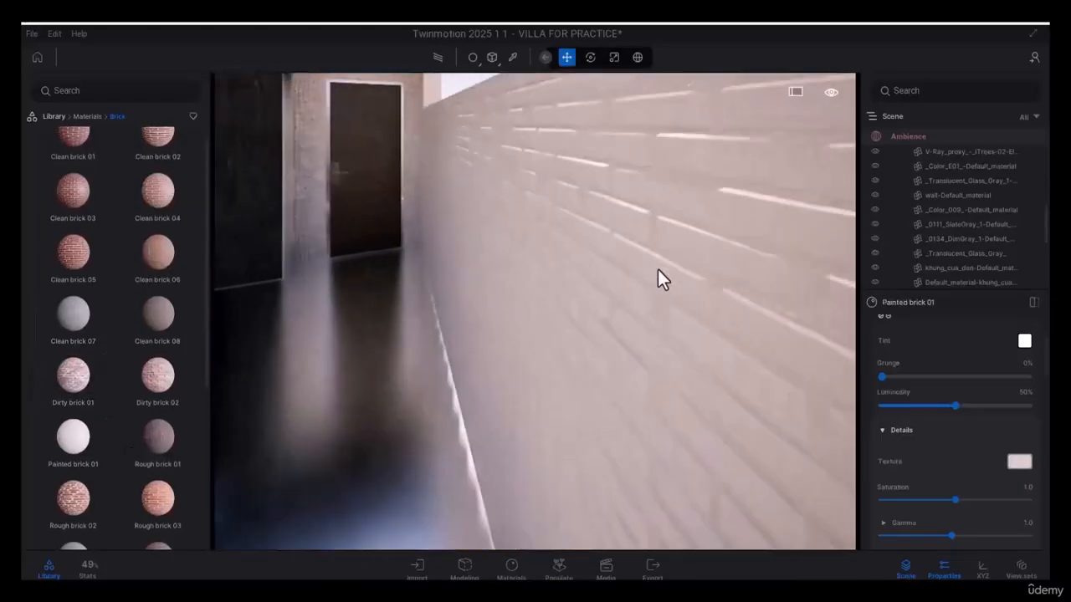
{"action": "scroll", "coordinate": [656, 279], "scroll_direction": "down", "scroll_amount": 3}
{"action": "middle_click_drag", "start_coordinate": [642, 284], "coordinate": [568, 271]}
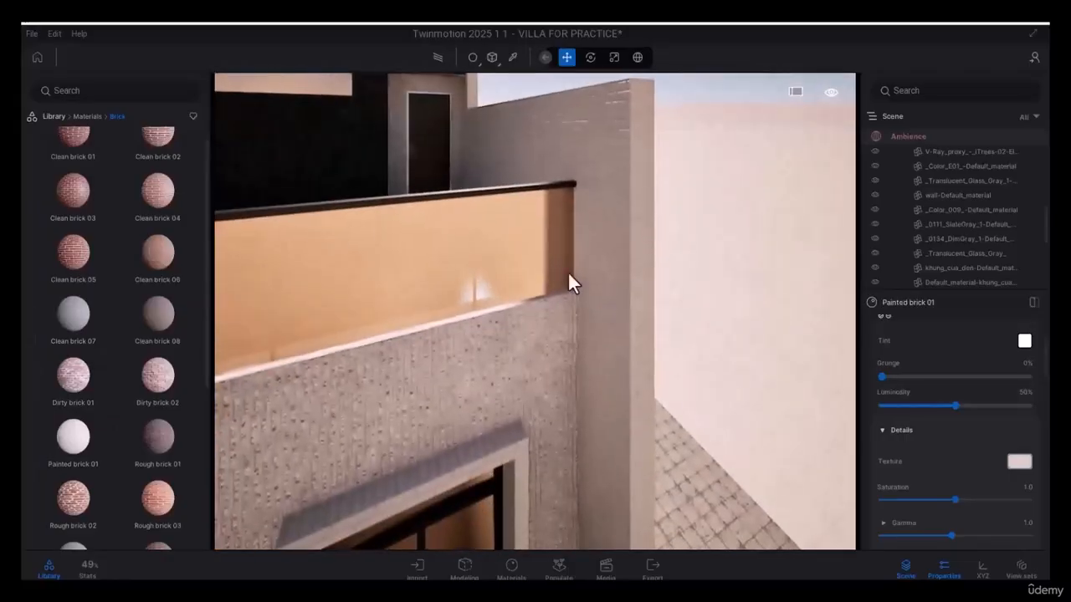
{"action": "mouse_move", "coordinate": [106, 311]}
{"action": "scroll", "coordinate": [114, 330], "scroll_direction": "down", "scroll_amount": 5}
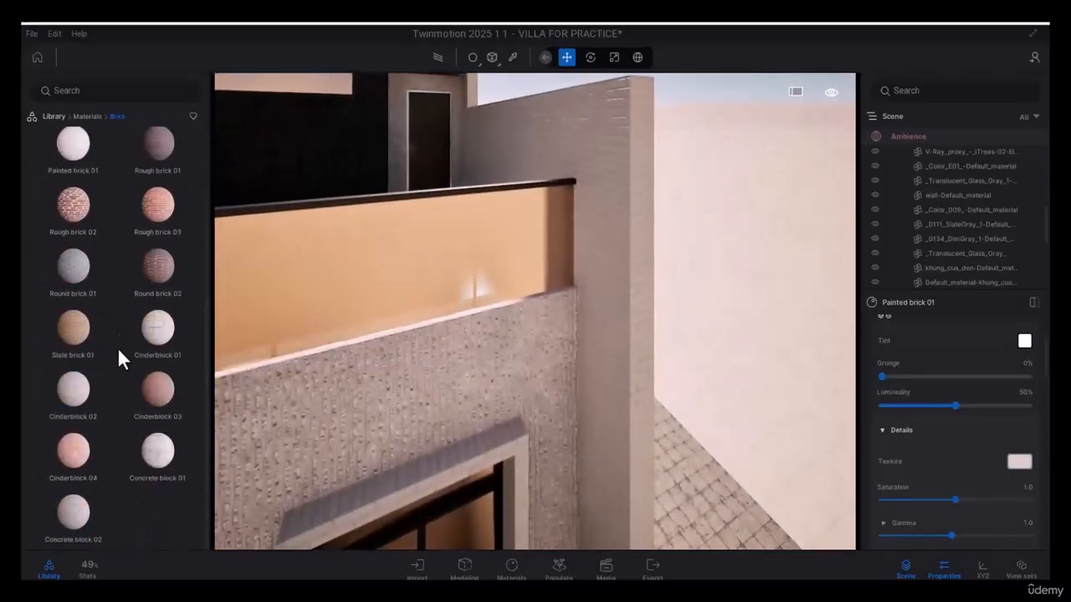
{"action": "mouse_move", "coordinate": [152, 466]}
{"action": "mouse_move", "coordinate": [81, 505]}
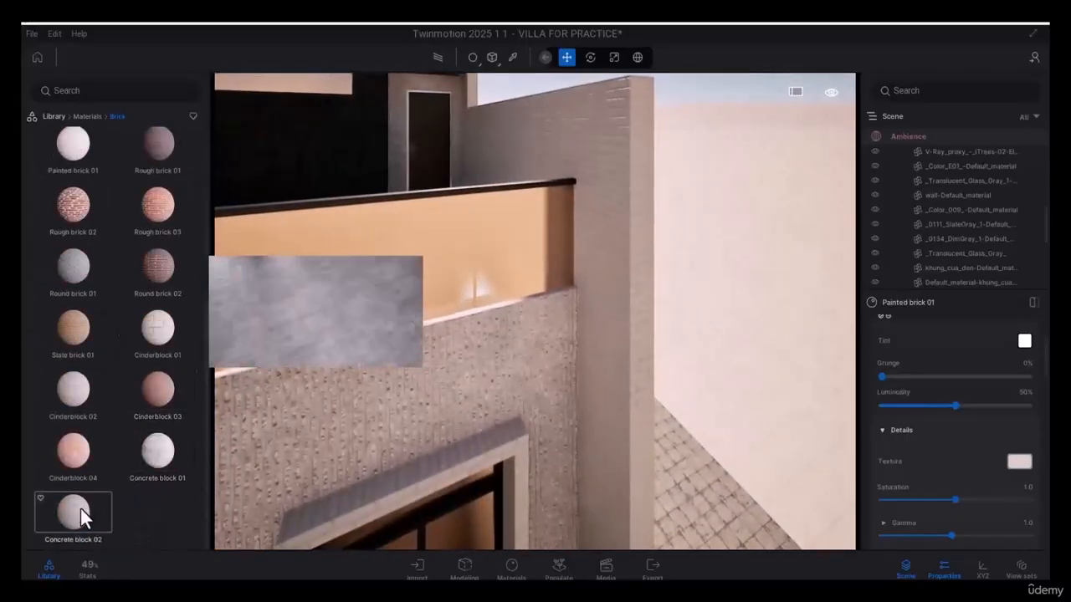
{"action": "middle_click_drag", "start_coordinate": [471, 266], "coordinate": [634, 267]}
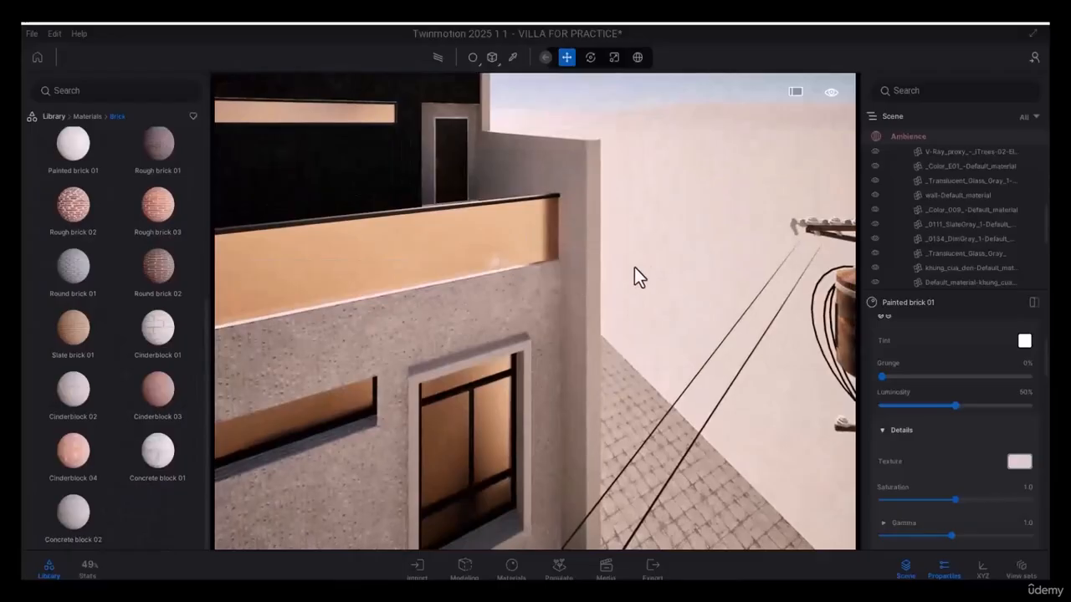
Raise the luminosity of Painted brick 01 to 85% and add a moderate amount of grunge.
{"action": "left_click", "coordinate": [511, 56]}
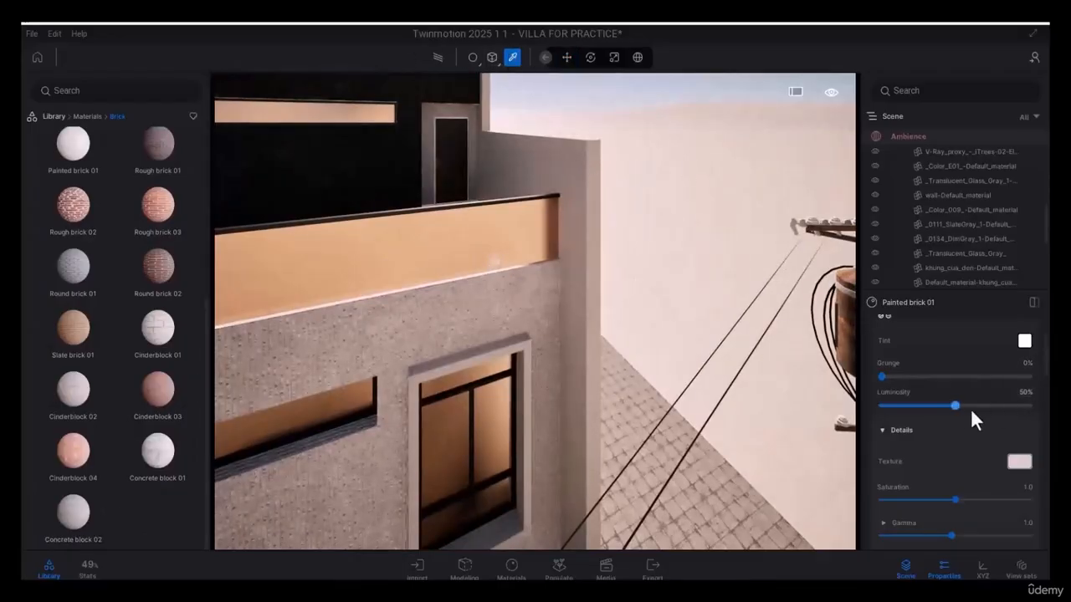
{"action": "left_click_drag", "start_coordinate": [956, 405], "coordinate": [1002, 406]}
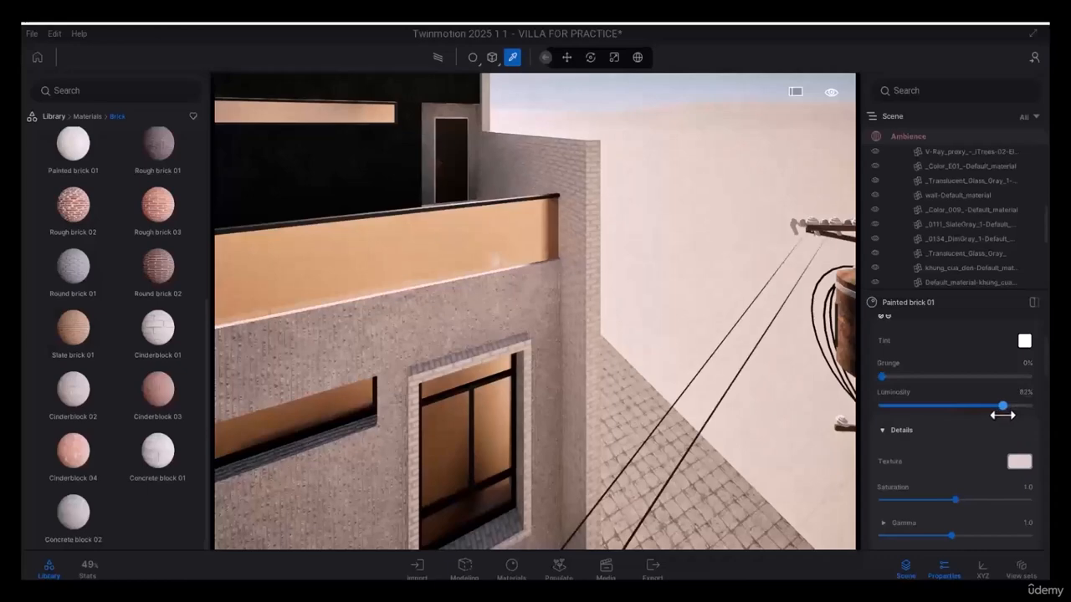
{"action": "scroll", "coordinate": [609, 182], "scroll_direction": "up", "scroll_amount": 5}
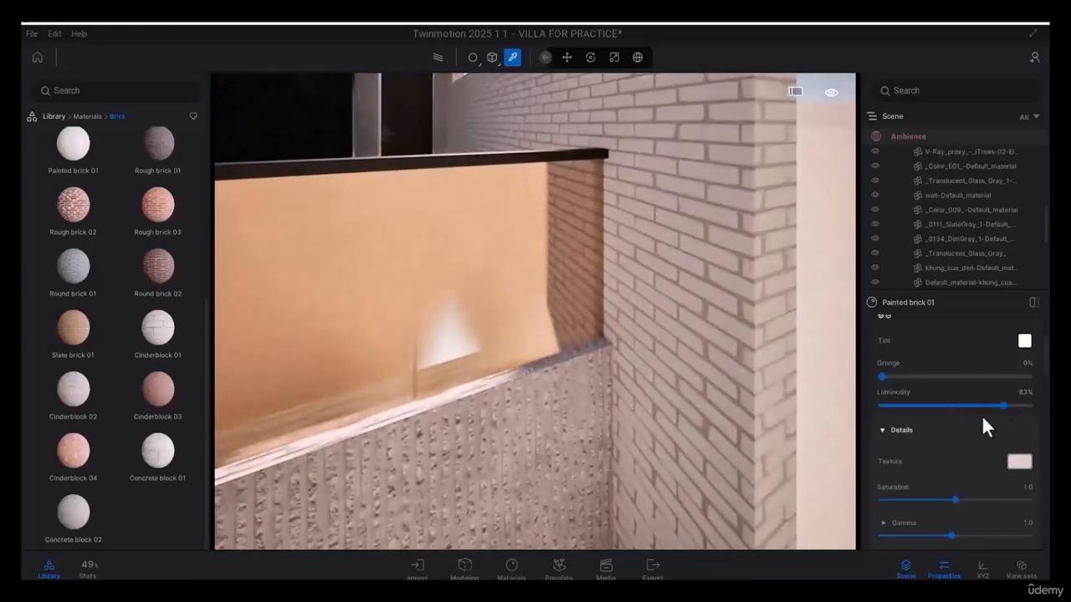
{"action": "left_click_drag", "start_coordinate": [1002, 406], "coordinate": [1005, 406]}
{"action": "left_click_drag", "start_coordinate": [884, 376], "coordinate": [1010, 376]}
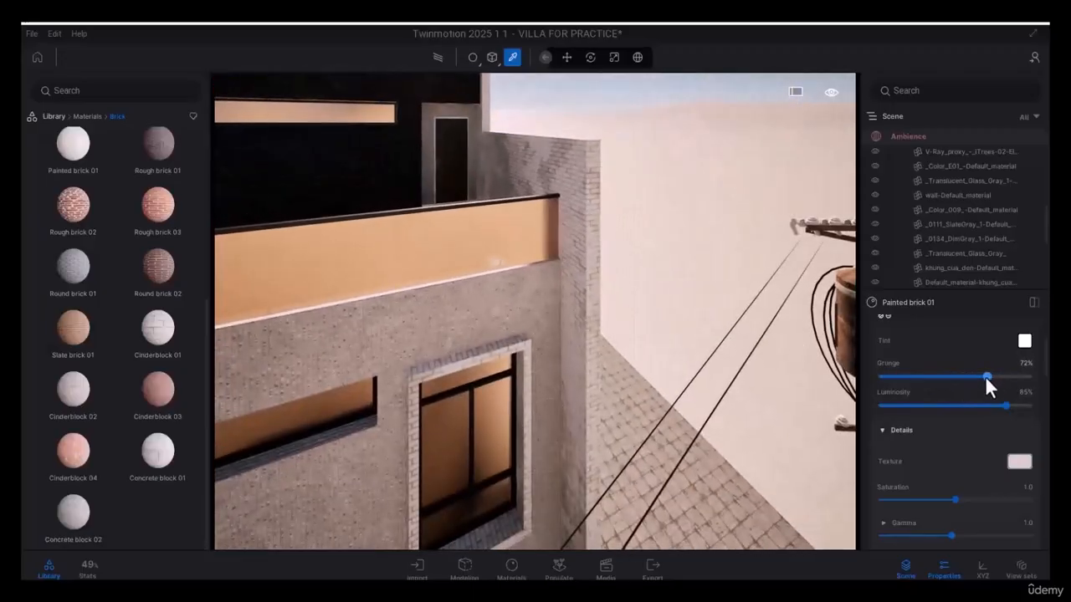
{"action": "left_click_drag", "start_coordinate": [984, 376], "coordinate": [950, 379]}
Set the Painted brick 01 texture to World space triplanar mapping and enlarge its scale to 3.36.
{"action": "scroll", "coordinate": [989, 462], "scroll_direction": "down", "scroll_amount": 5}
{"action": "left_click", "coordinate": [918, 396]}
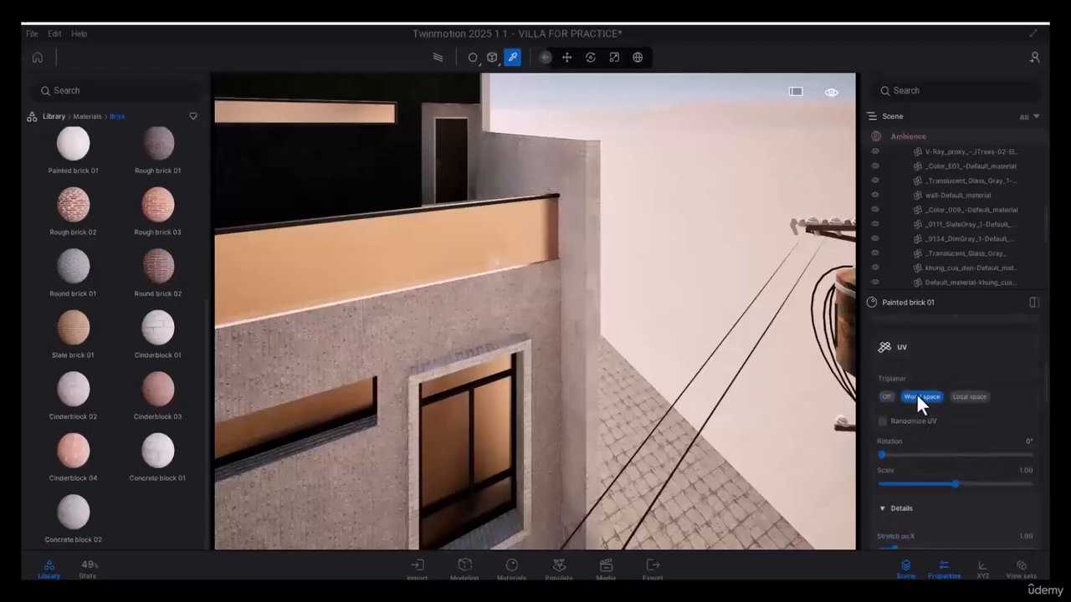
{"action": "mouse_move", "coordinate": [670, 279]}
{"action": "right_mouse_down"}
{"action": "mouse_move", "coordinate": [635, 285]}
{"action": "mouse_move", "coordinate": [670, 279]}
{"action": "right_mouse_up"}
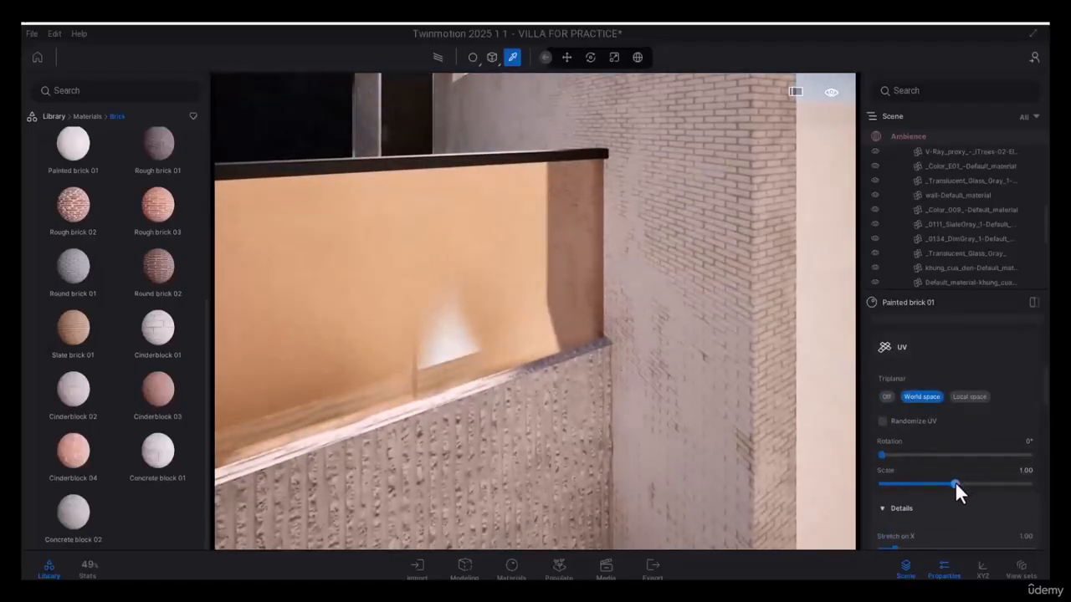
{"action": "left_click_drag", "start_coordinate": [954, 483], "coordinate": [966, 483]}
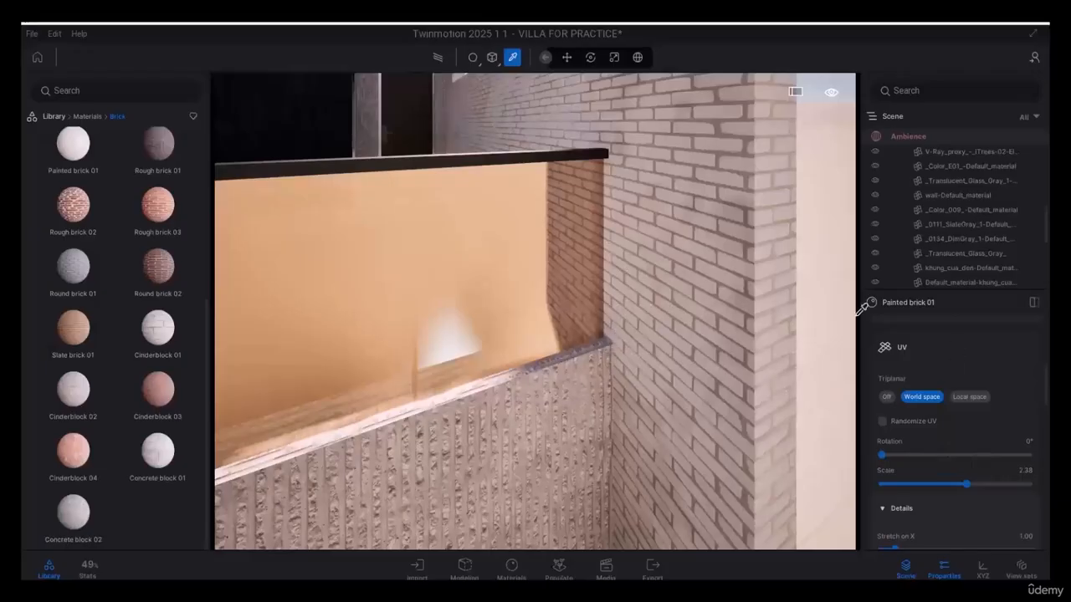
{"action": "left_click_drag", "start_coordinate": [966, 483], "coordinate": [968, 483]}
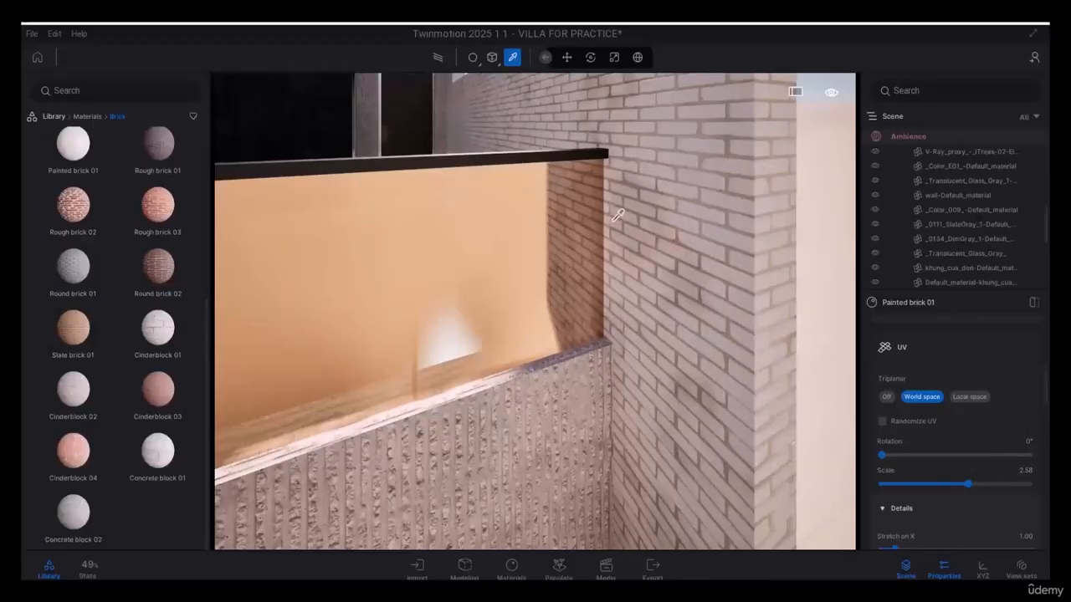
{"action": "left_click_drag", "start_coordinate": [972, 486], "coordinate": [975, 485]}
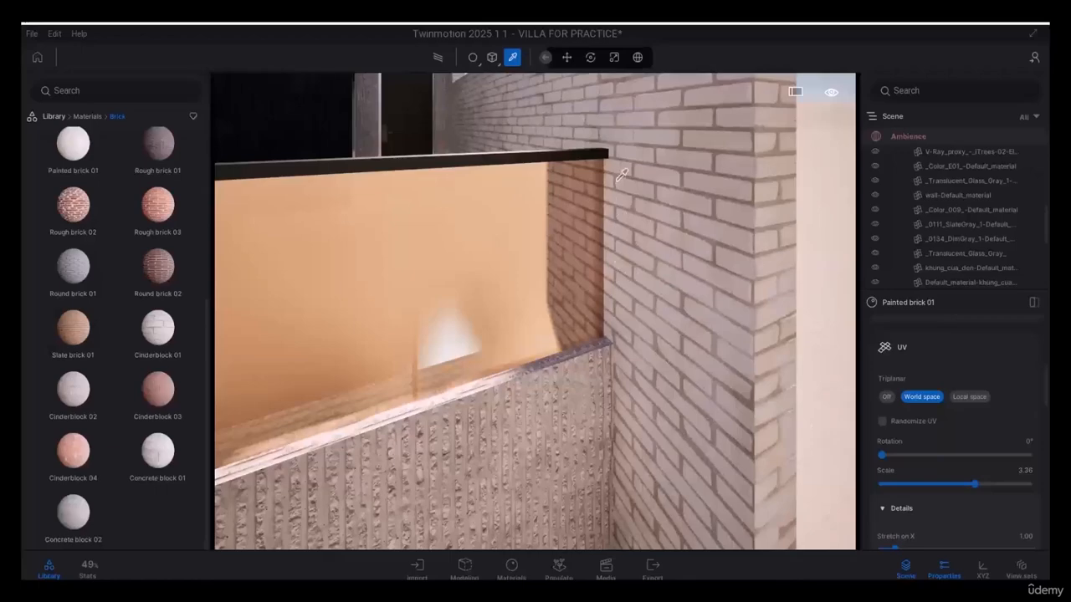
Examine the bricked side wall and the front yard walls, and review the UV, specular, clear coat and normal settings of Painted brick 01.
{"action": "scroll", "coordinate": [604, 222], "scroll_direction": "down", "scroll_amount": 5}
{"action": "scroll", "coordinate": [594, 386], "scroll_direction": "up", "scroll_amount": 1}
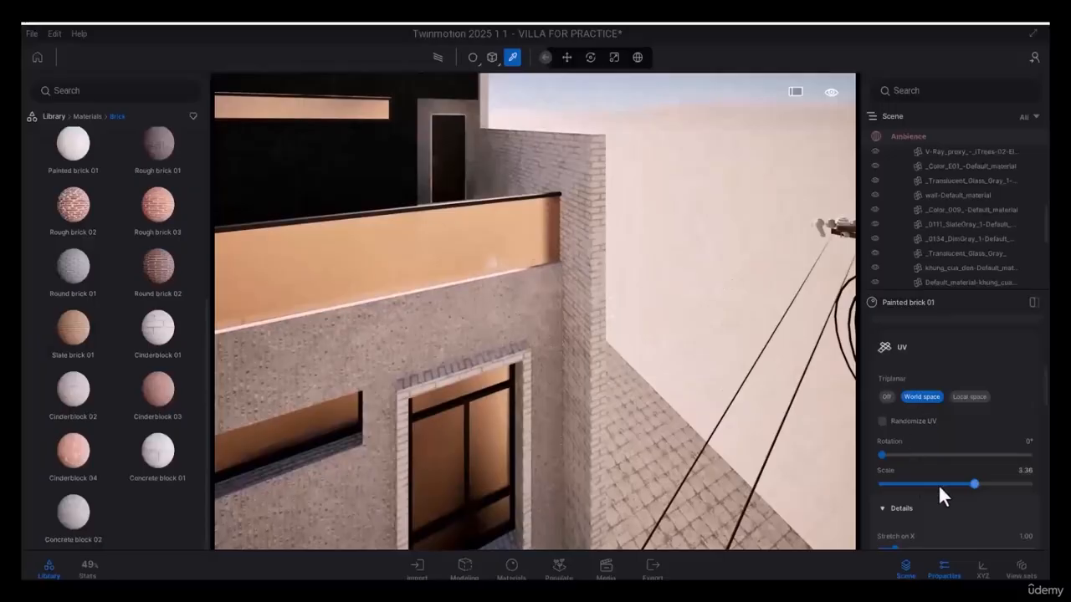
{"action": "scroll", "coordinate": [935, 436], "scroll_direction": "up", "scroll_amount": 2}
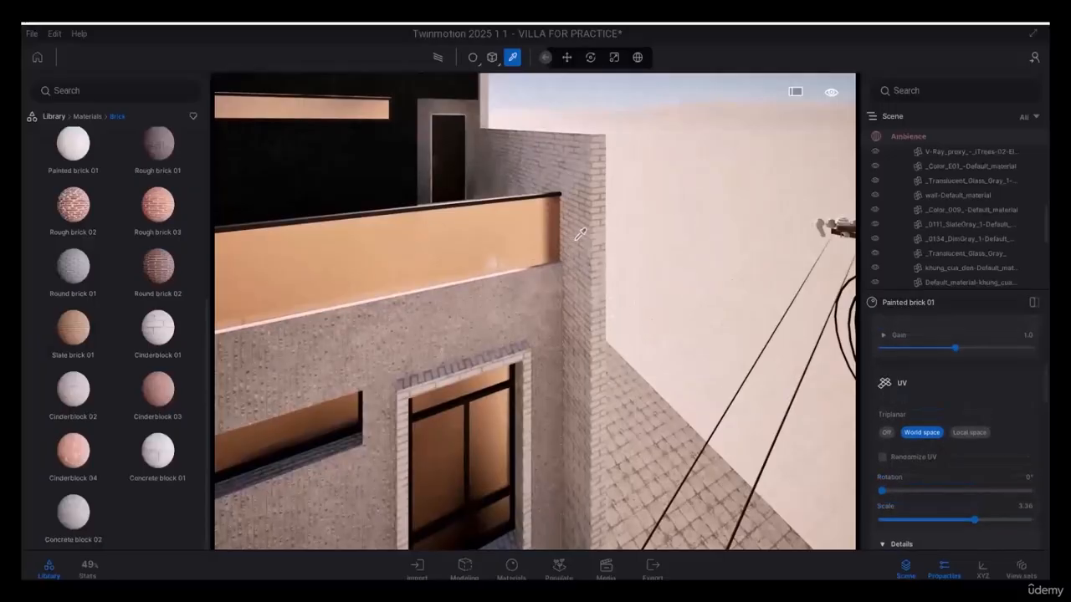
{"action": "key", "text": "q"}
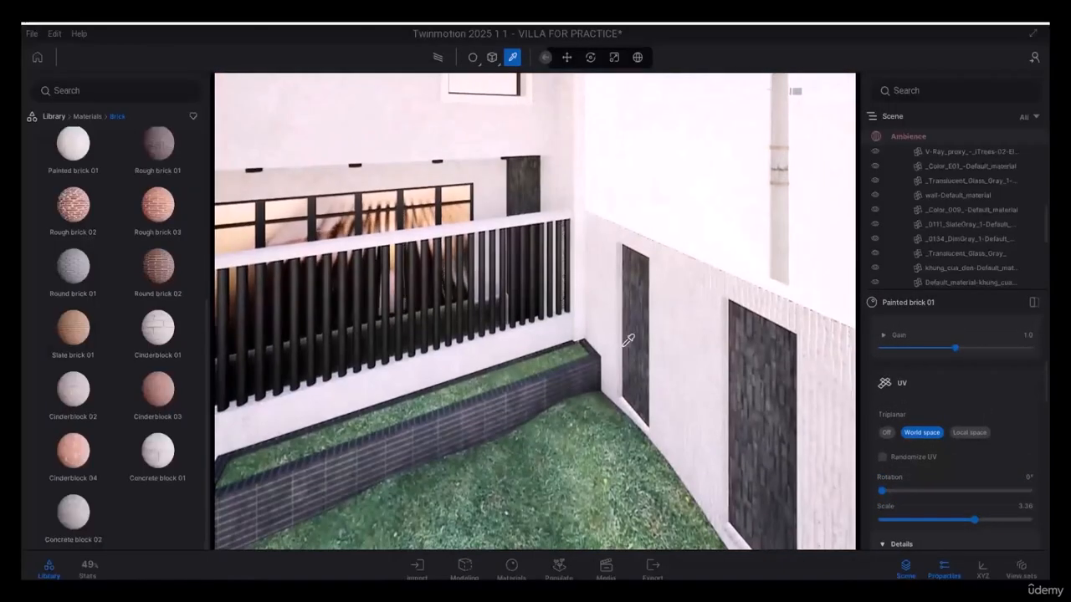
{"action": "scroll", "coordinate": [776, 243], "scroll_direction": "up", "scroll_amount": 3}
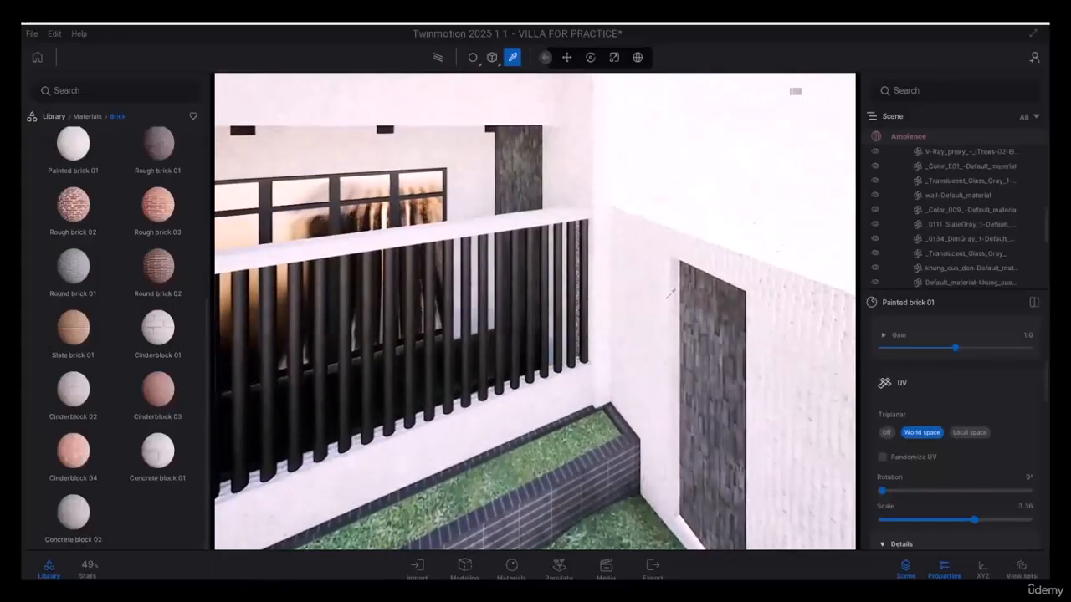
{"action": "scroll", "coordinate": [637, 304], "scroll_direction": "down", "scroll_amount": 4}
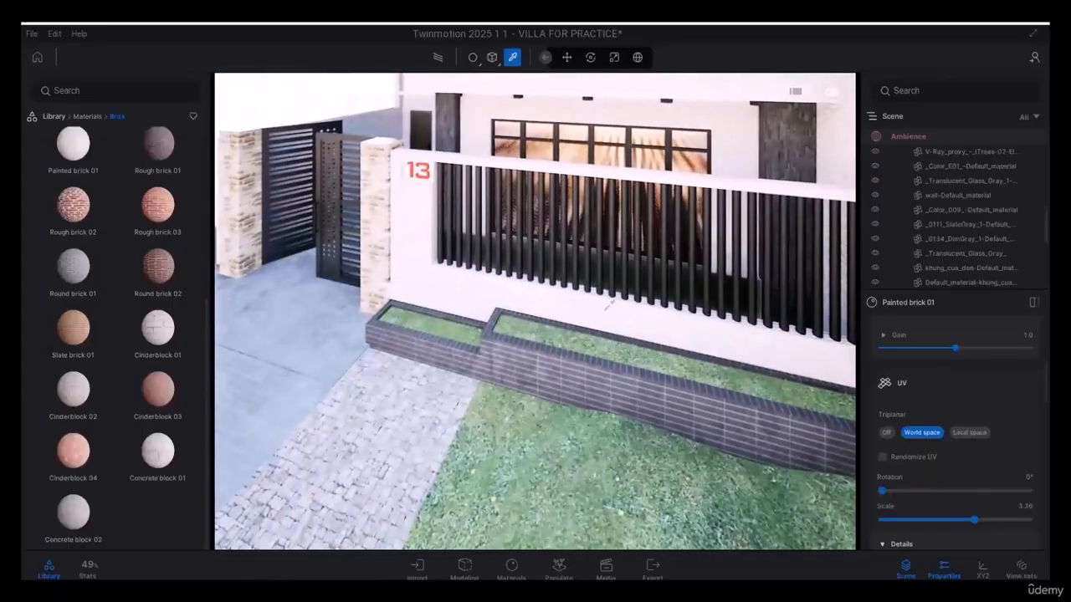
{"action": "scroll", "coordinate": [951, 440], "scroll_direction": "down", "scroll_amount": 5}
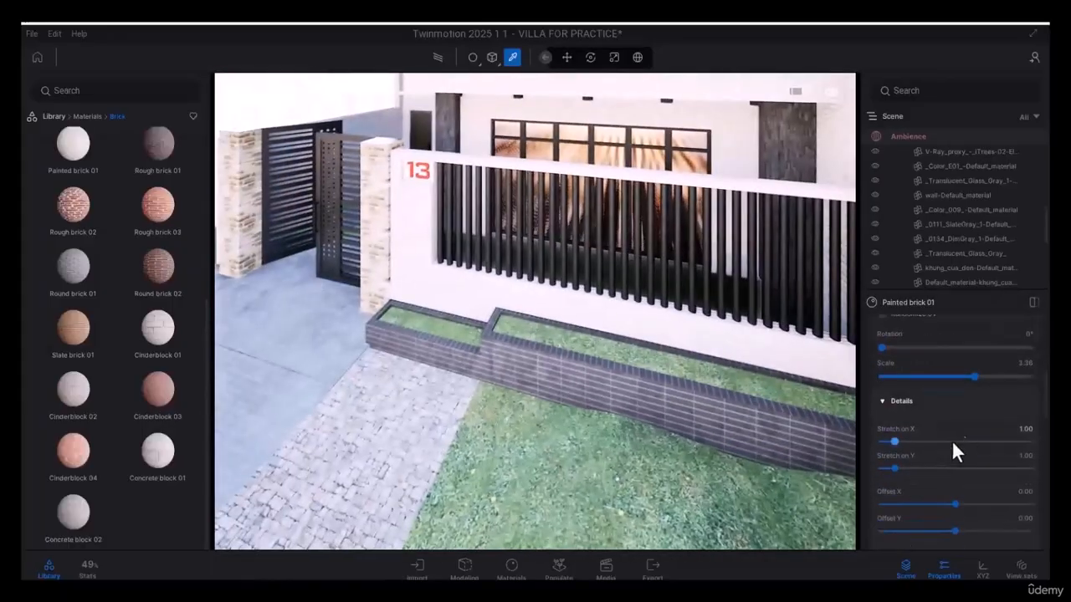
{"action": "scroll", "coordinate": [975, 433], "scroll_direction": "down", "scroll_amount": 8}
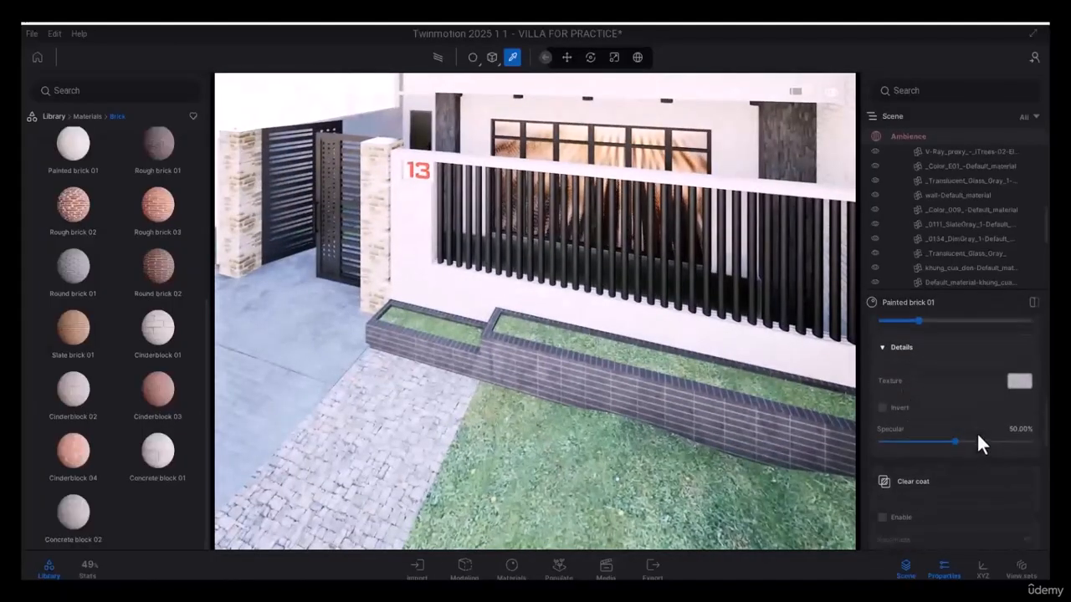
{"action": "scroll", "coordinate": [978, 434], "scroll_direction": "down", "scroll_amount": 6}
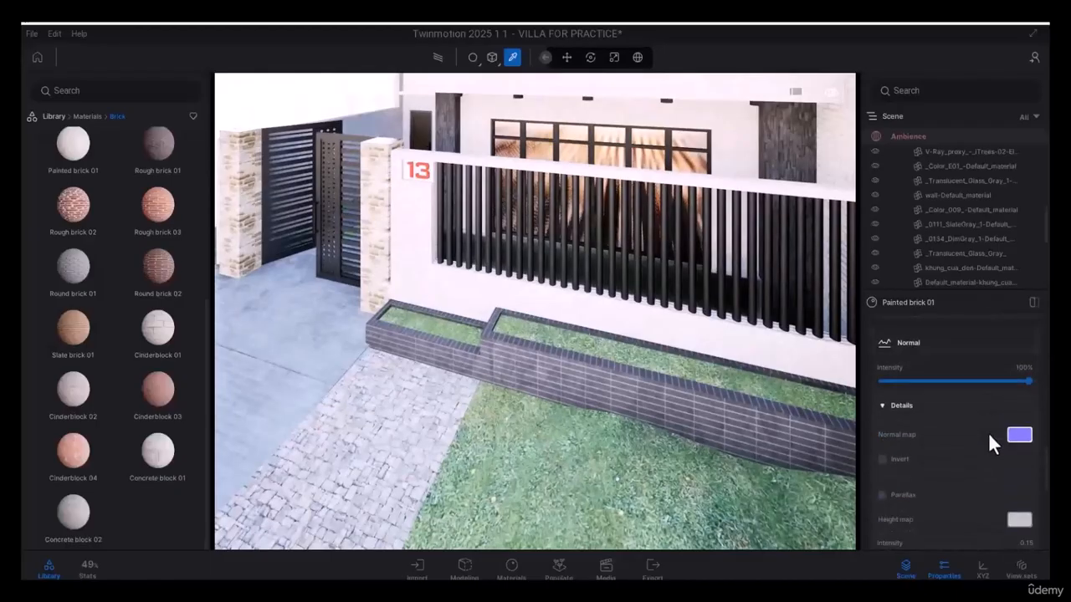
{"action": "scroll", "coordinate": [987, 445], "scroll_direction": "up", "scroll_amount": 6}
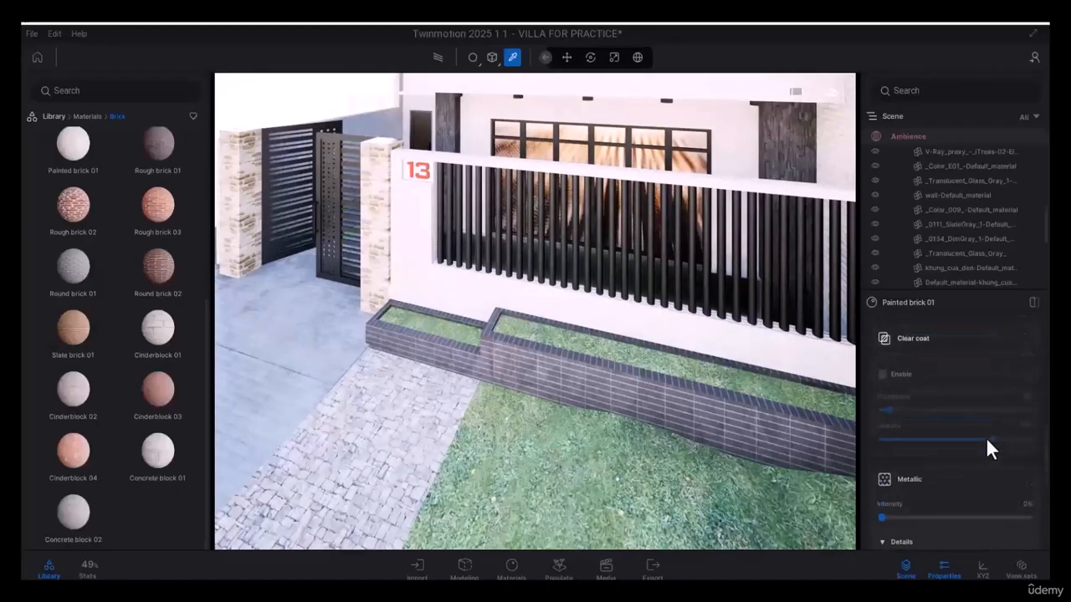
{"action": "scroll", "coordinate": [985, 439], "scroll_direction": "up", "scroll_amount": 3}
Bring the villa's whole front facade into view and return the library to the list of material categories.
{"action": "right_click_drag", "start_coordinate": [502, 410], "coordinate": [561, 398]}
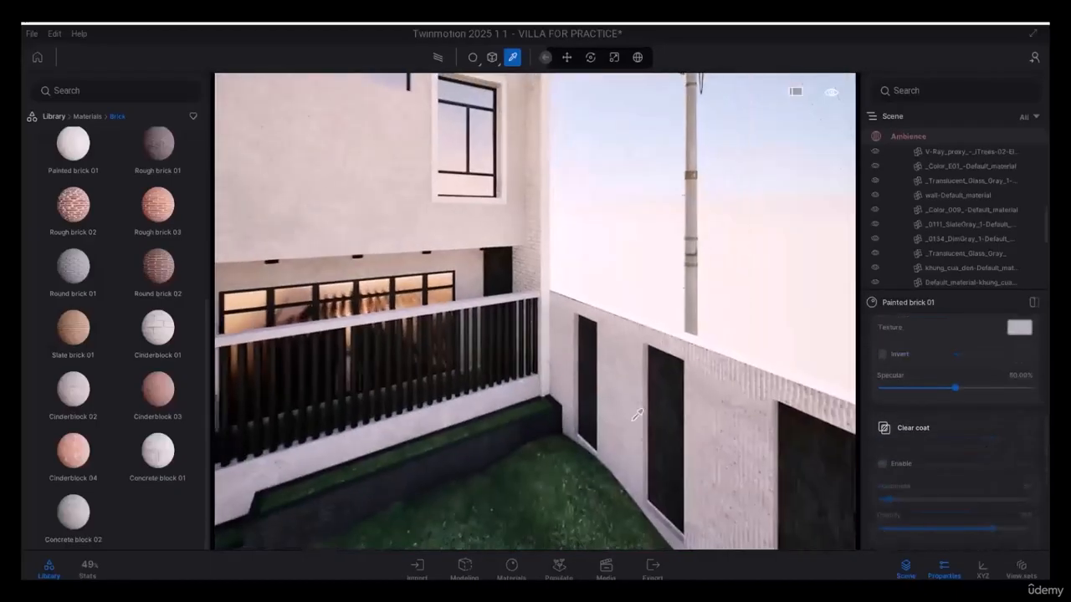
{"action": "scroll", "coordinate": [562, 397], "scroll_direction": "down", "scroll_amount": 3}
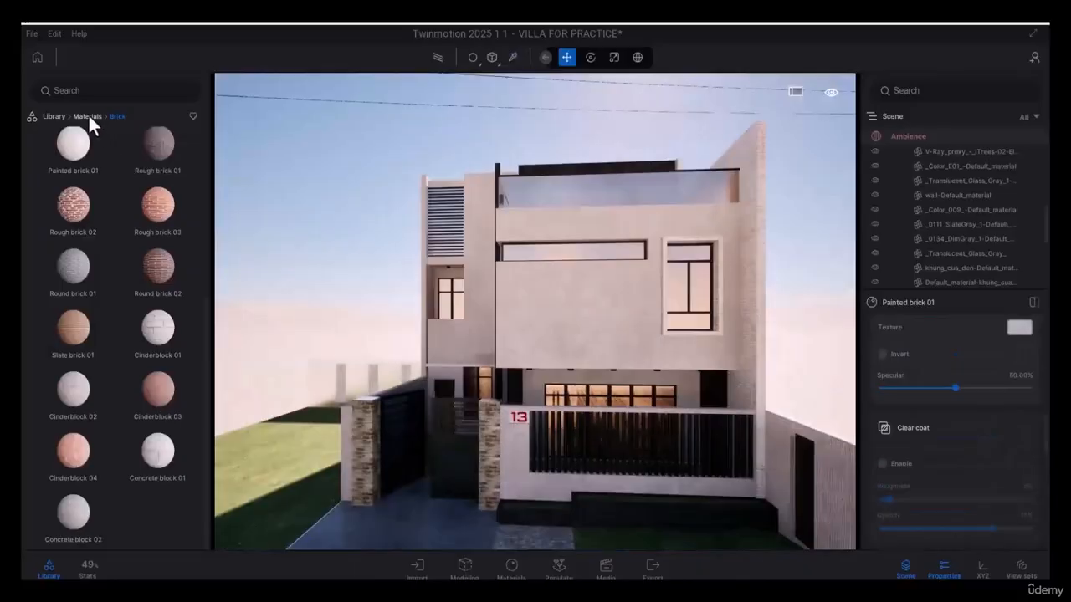
{"action": "left_click", "coordinate": [87, 116]}
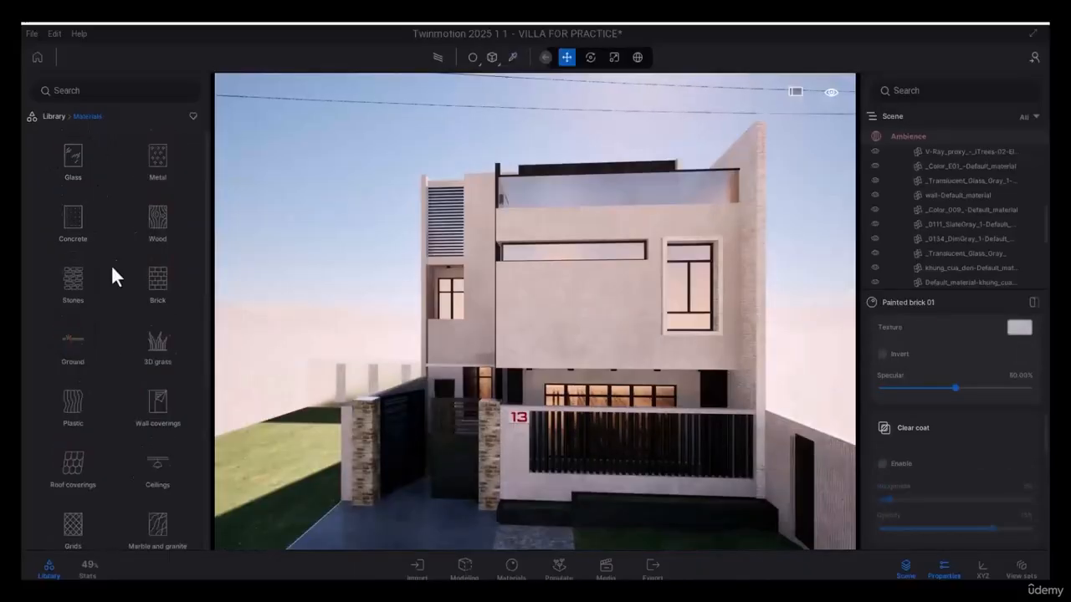